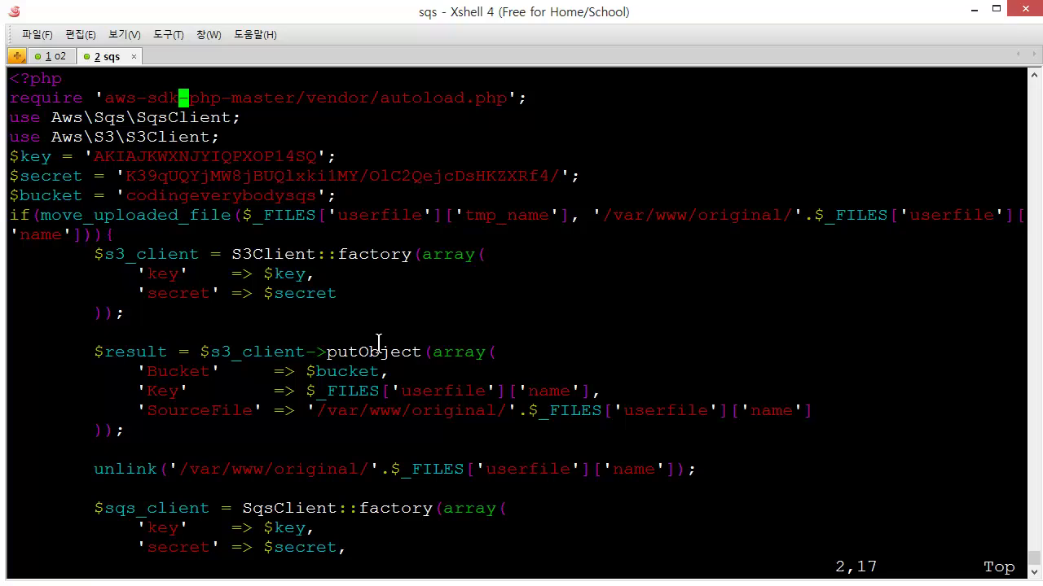
- Examine the AWS access key and secret values assigned to $key and $secret in the PHP script
key(Up)
key(Down)
key(Down)
key(Down)
key(Down)
key(Up)
double_click(173, 156)
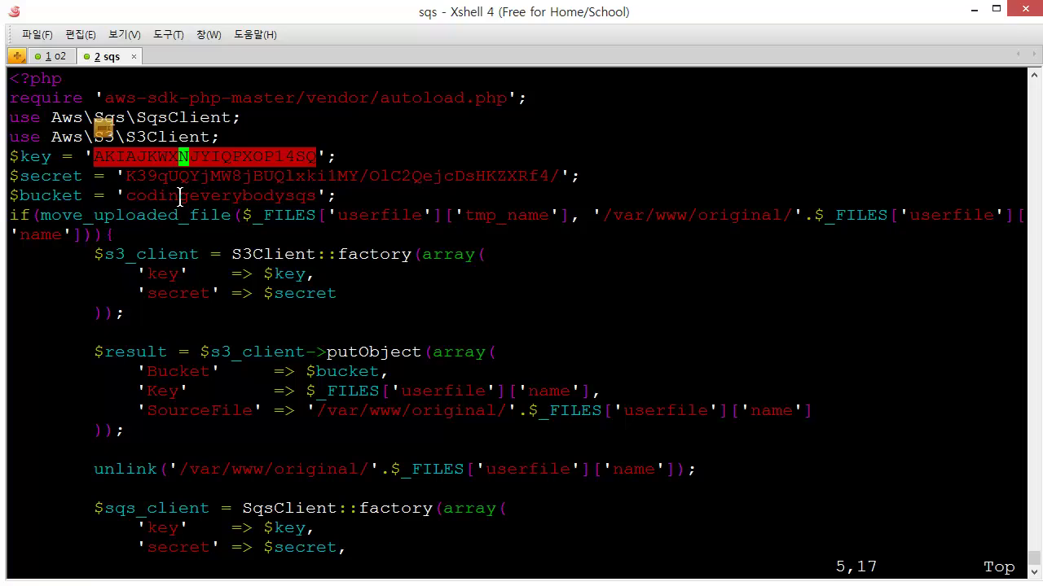
drag(124, 176, 562, 180)
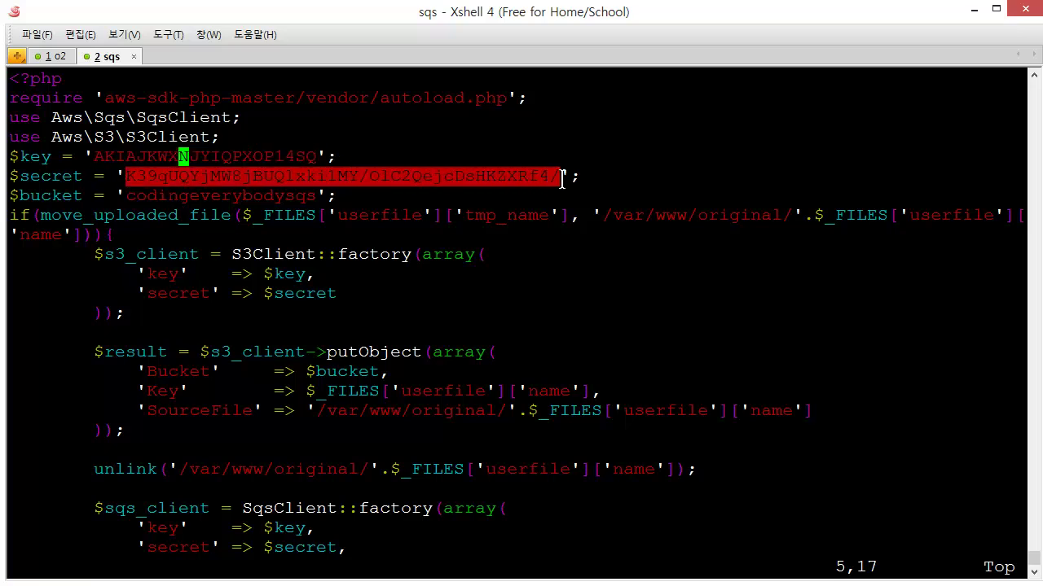
click(409, 179)
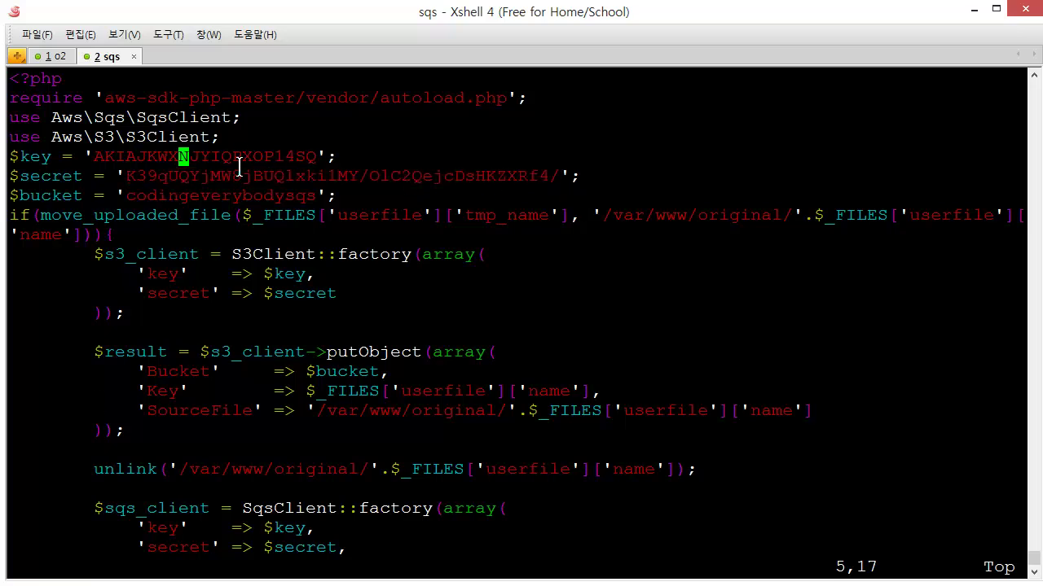
- Switch to the browser, open the IAM console in a new tab from the SQS console and show its users list
key(alt+Tab)
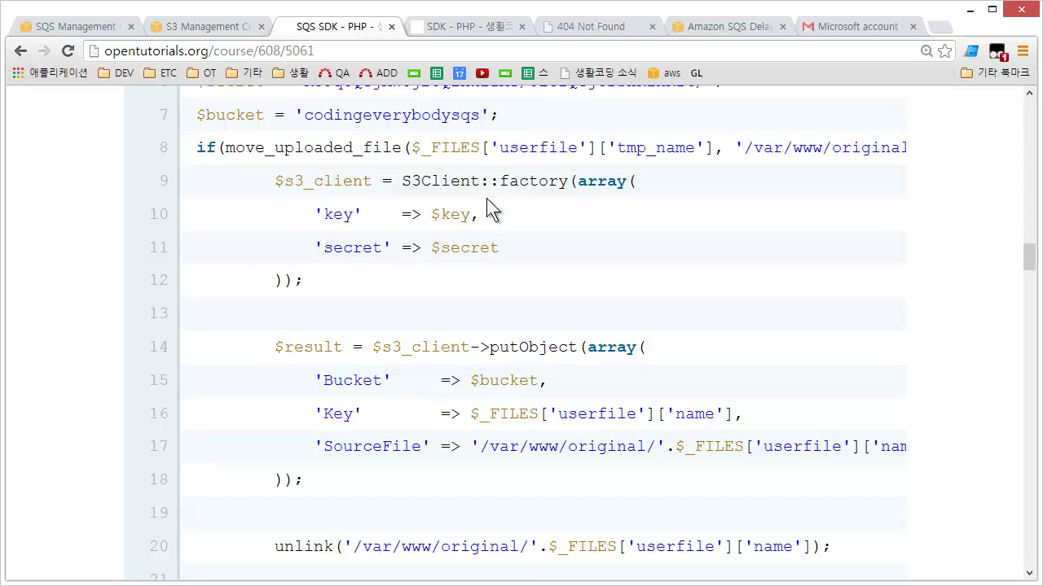
click(720, 27)
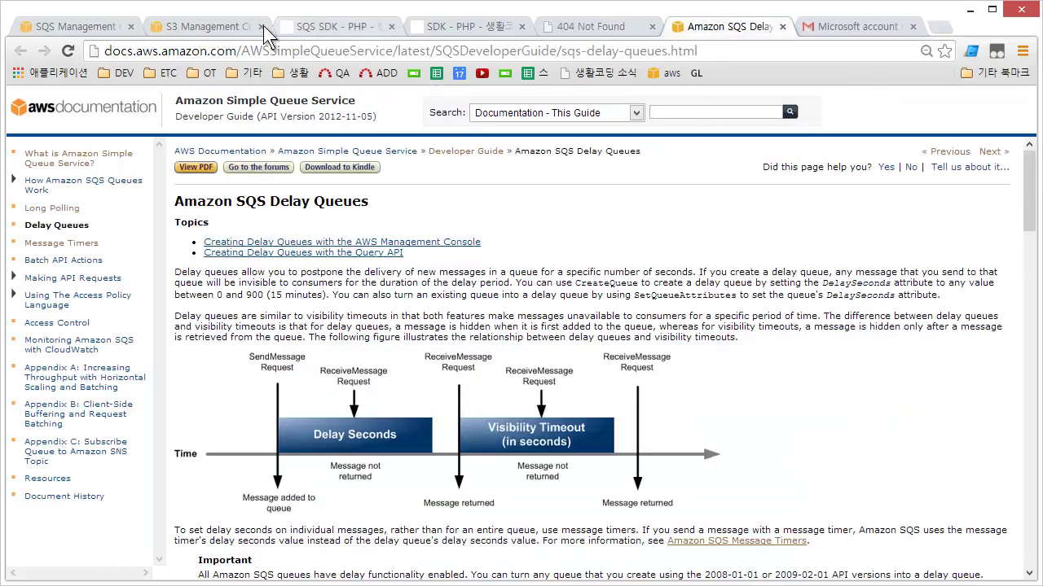
click(39, 28)
click(95, 110)
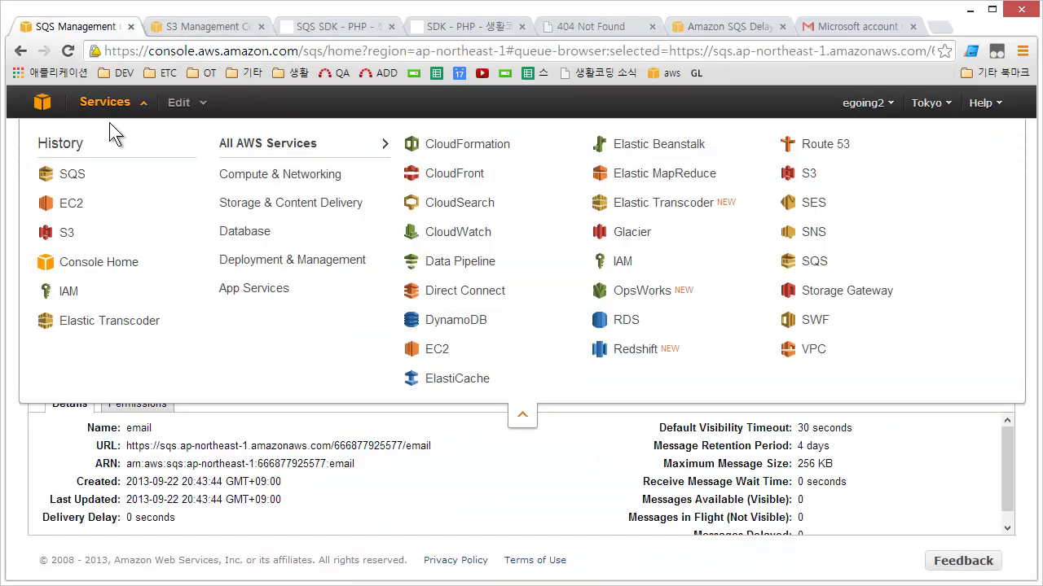
middle_click(65, 295)
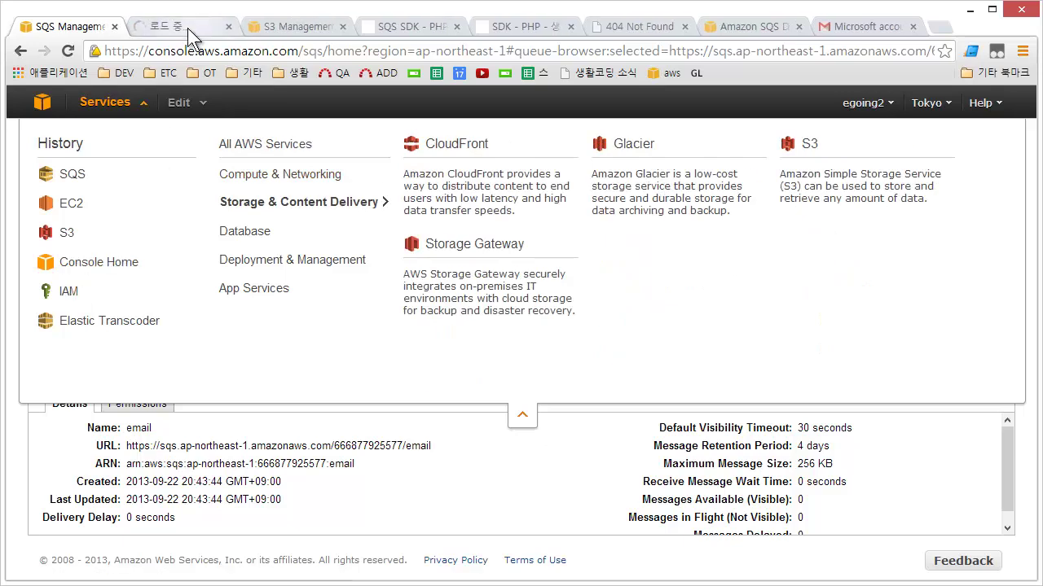
click(187, 28)
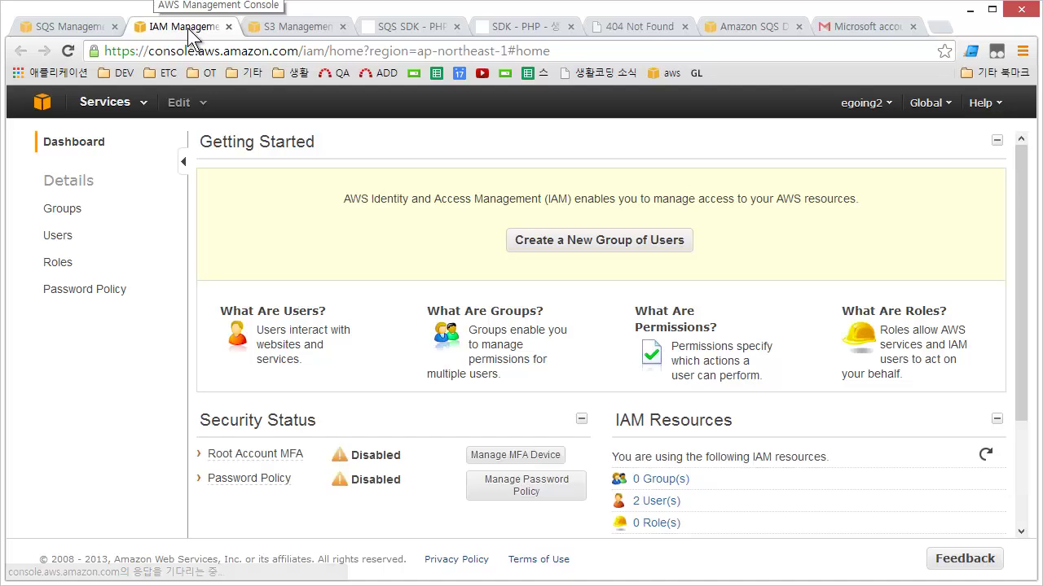
click(66, 238)
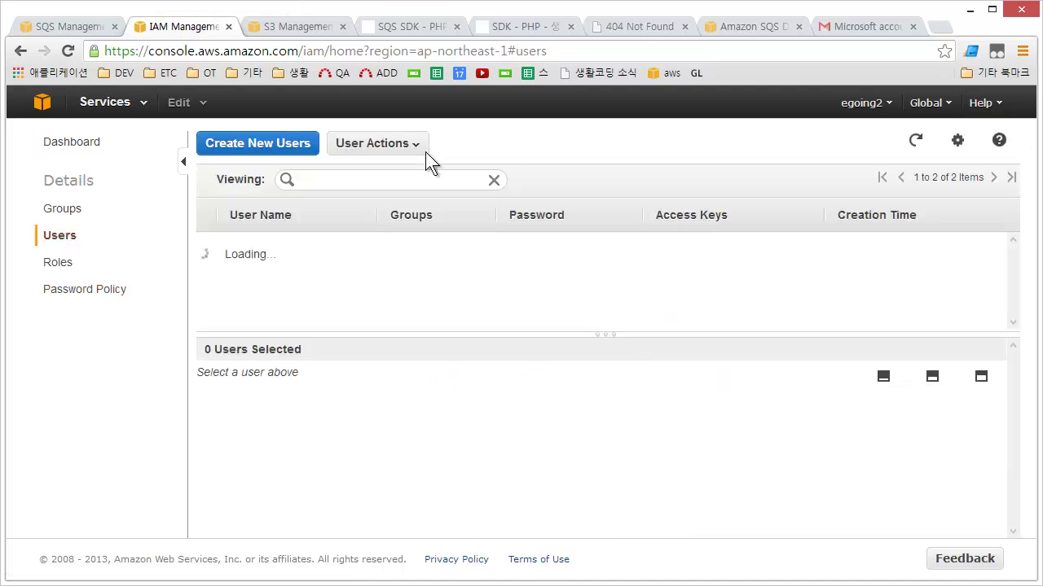
- Create a new IAM user named sqs2 with a generated access key
click(378, 151)
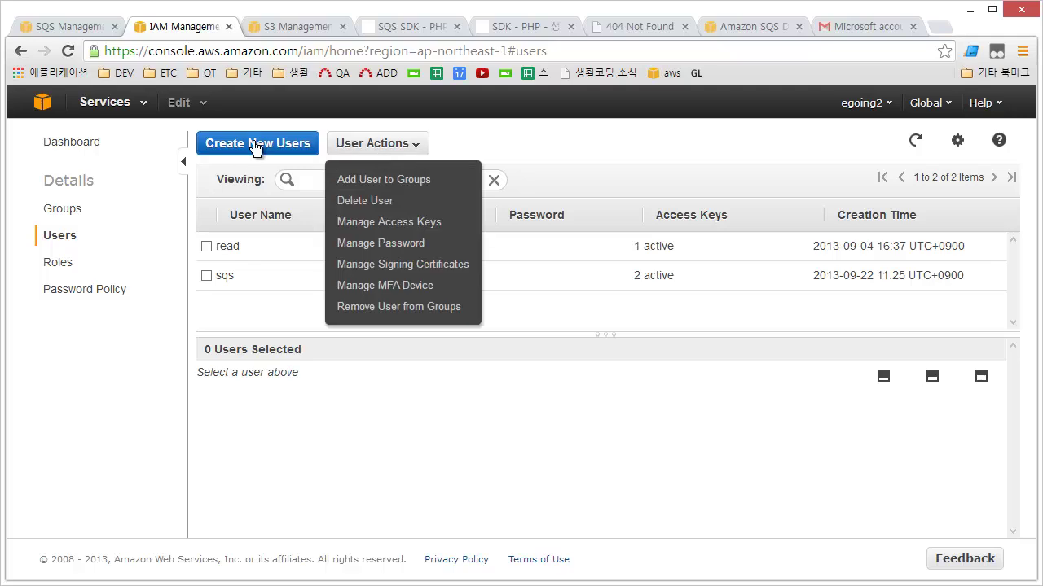
click(497, 138)
click(268, 140)
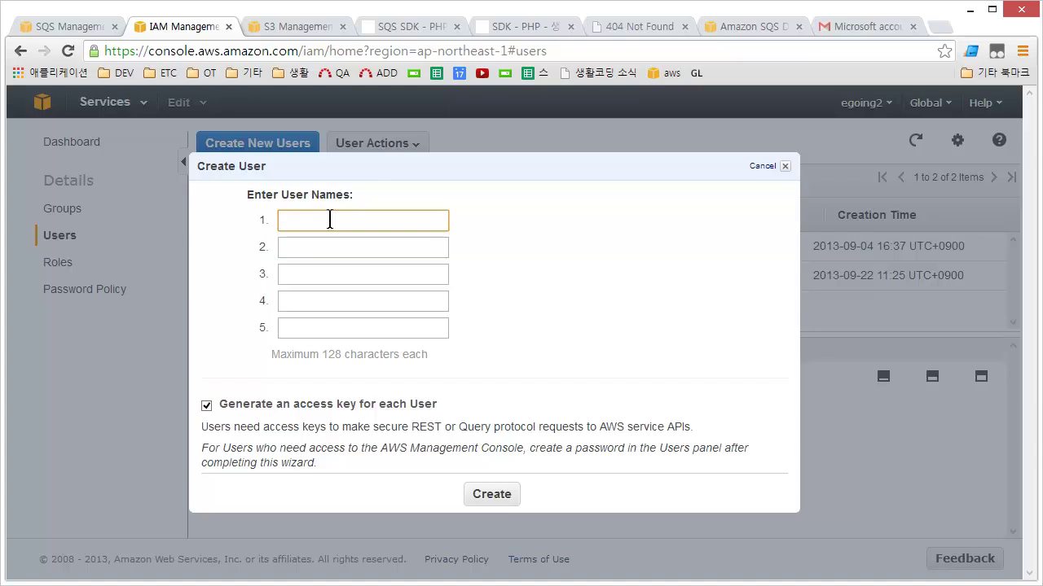
text(s)
key(BackSpace)
text(sqs2)
click(481, 506)
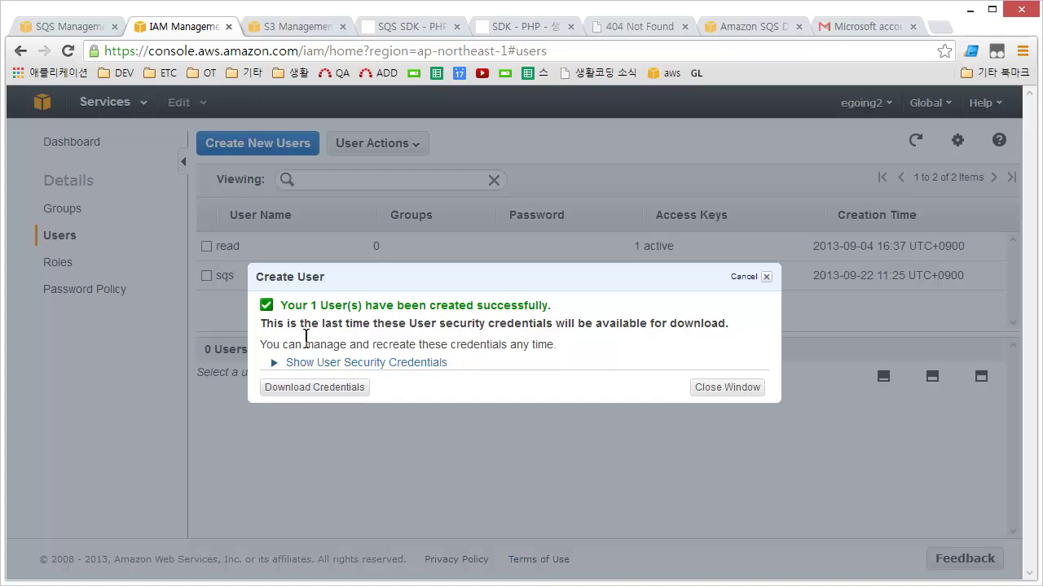
- Reveal the sqs2 user's security credentials and copy its access key ID
click(372, 365)
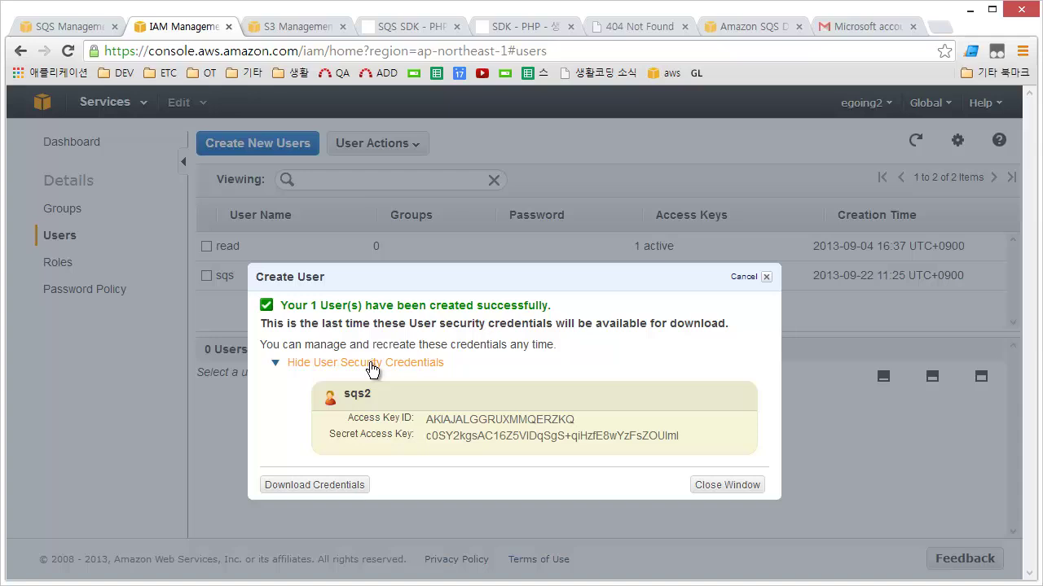
double_click(464, 420)
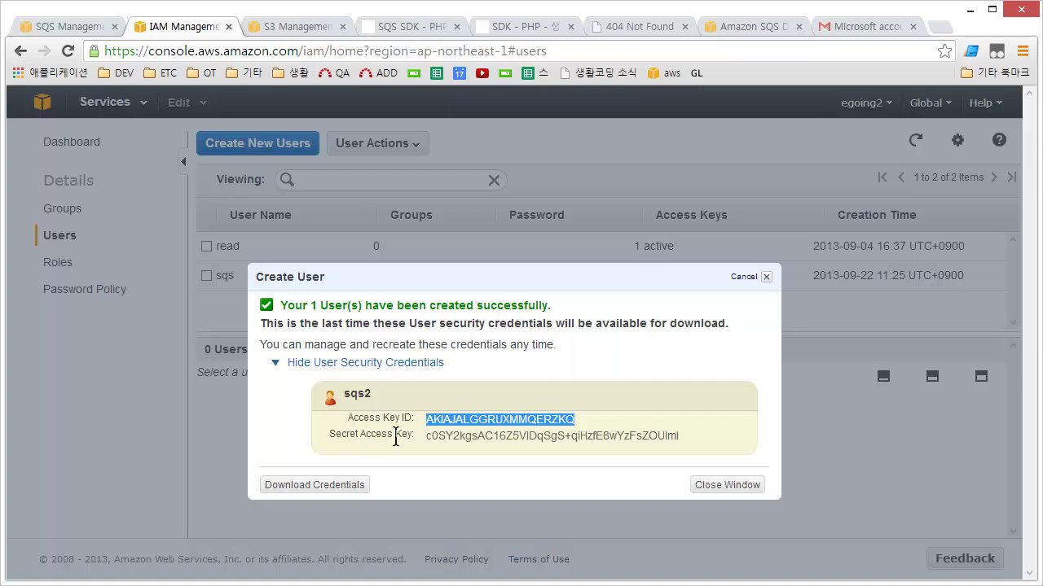
drag(426, 436, 683, 438)
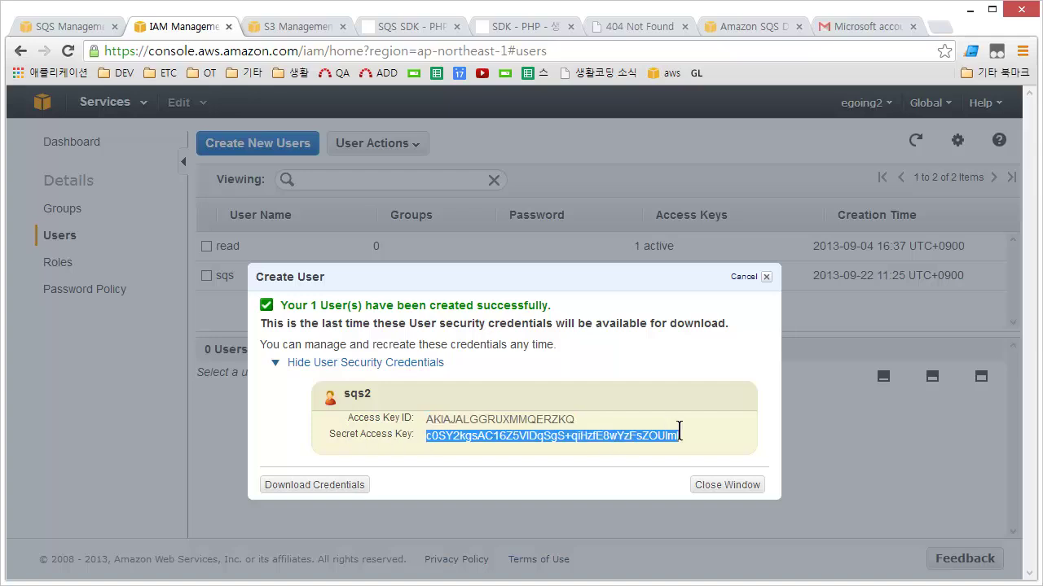
double_click(473, 419)
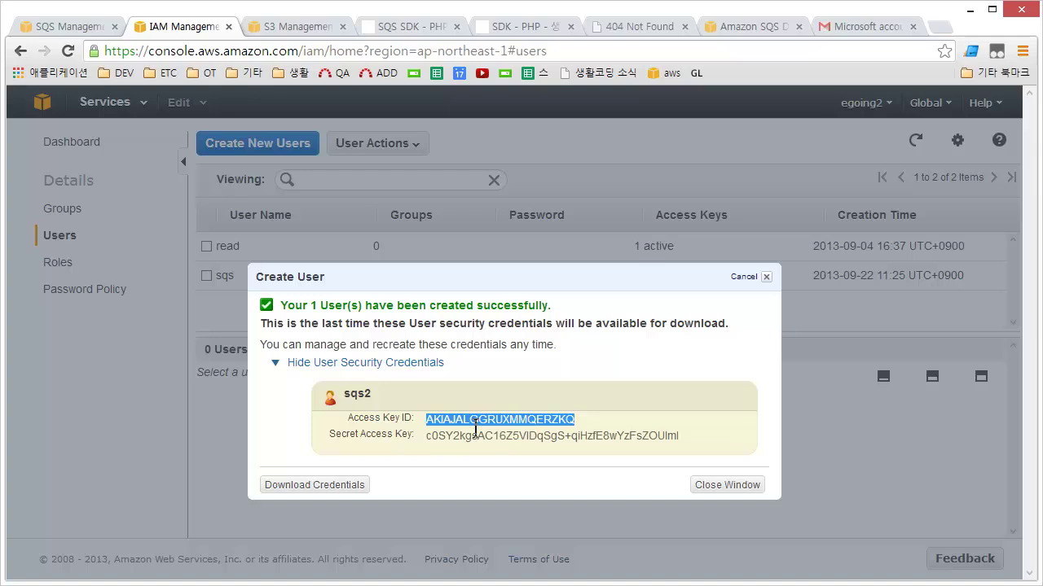
click(475, 433)
double_click(469, 439)
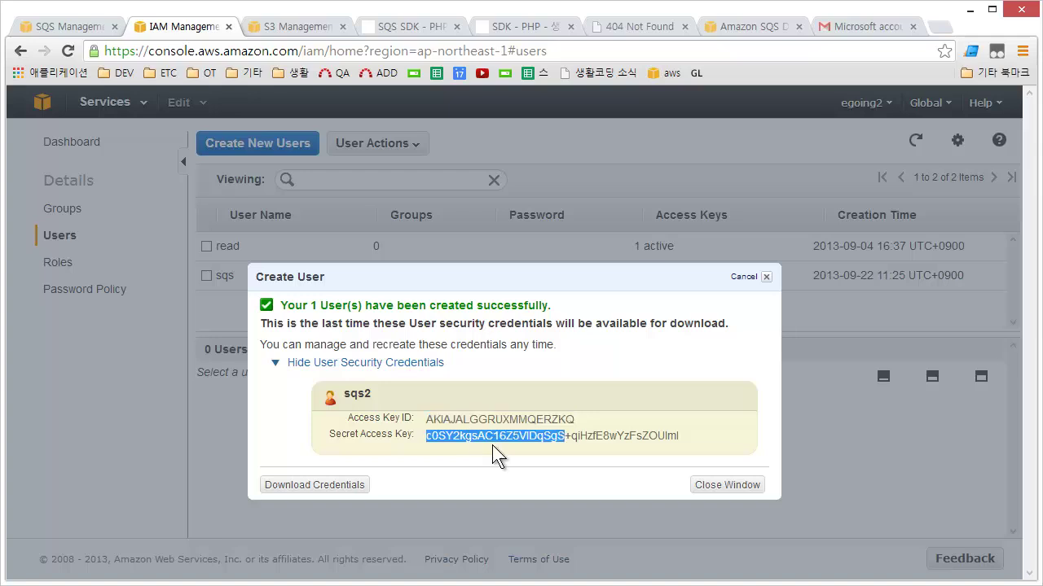
double_click(512, 417)
right_click(516, 422)
click(550, 435)
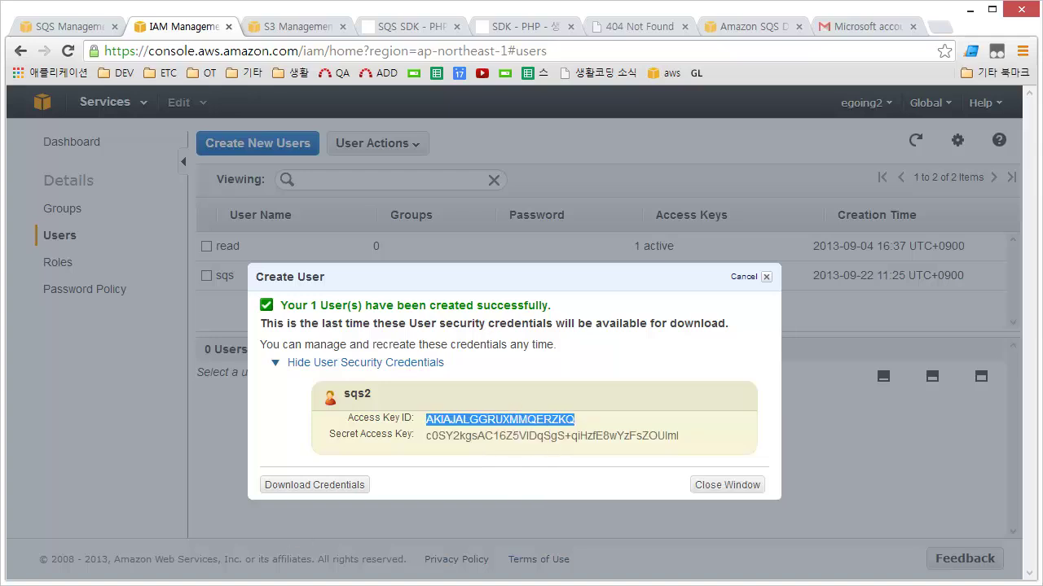
- Switch to the Xshell session and replace the $key value in the script with the copied access key ID
key(alt+Tab)
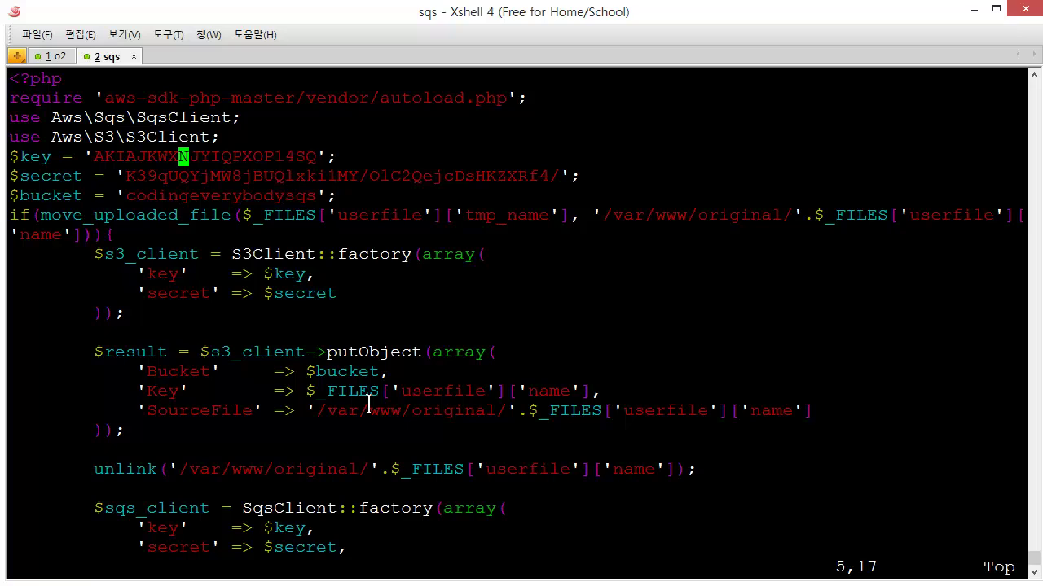
key(v)
key(l)
key(l)
key(l)
key(l)
key(l)
key(l)
key(l)
key(l)
key(l)
key(l)
key(l)
key(l)
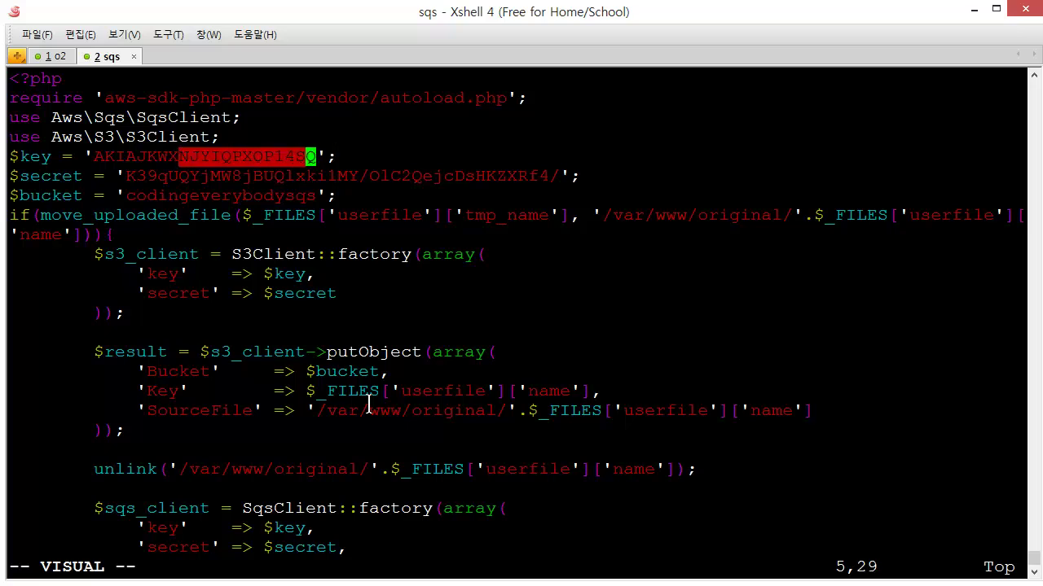
key(d)
key(v)
key(h)
key(h)
key(h)
key(h)
key(h)
key(h)
key(h)
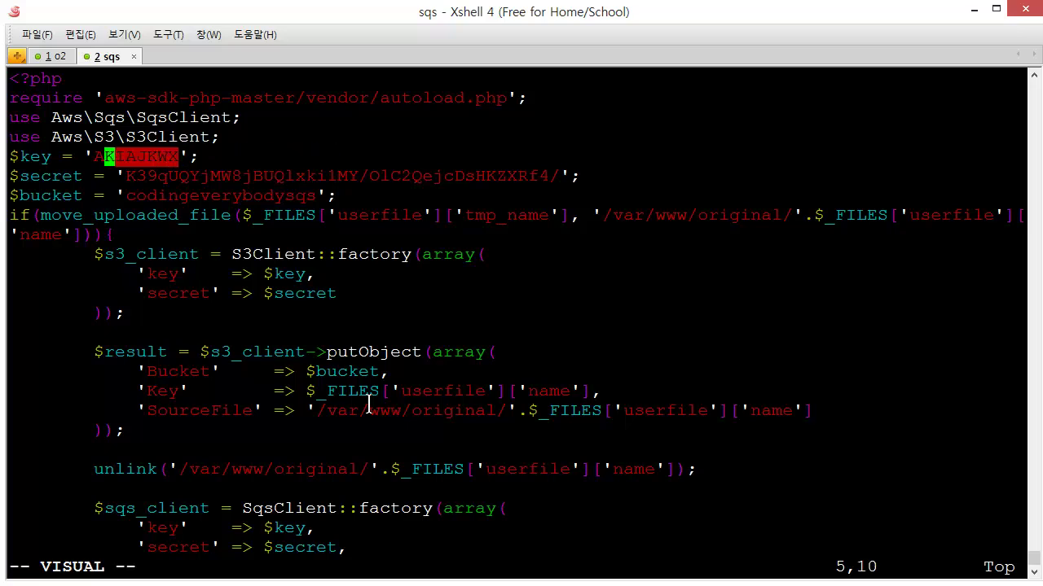
key(c)
key(shift+Insert)
- Copy the sqs2 secret access key from the browser and replace the $secret value in the PHP script with it
key(alt+Tab)
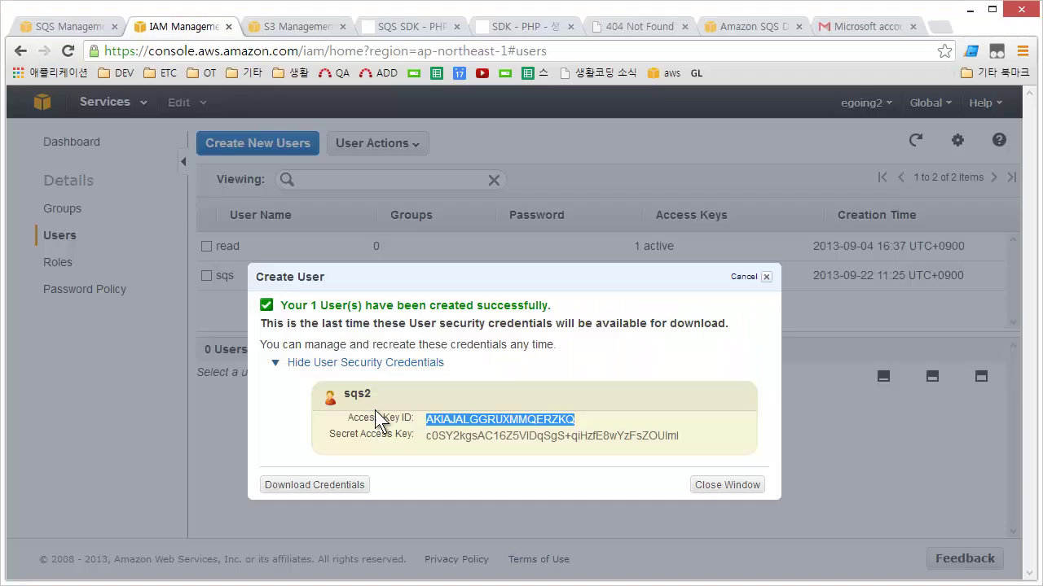
drag(426, 435, 690, 440)
key(alt+Tab)
key(Escape)
key(j)
key(h)
key(h)
key(h)
key(h)
key(h)
key(h)
key(h)
key(h)
key(h)
key(h)
key(h)
key(h)
key(h)
key(h)
key(h)
key(v)
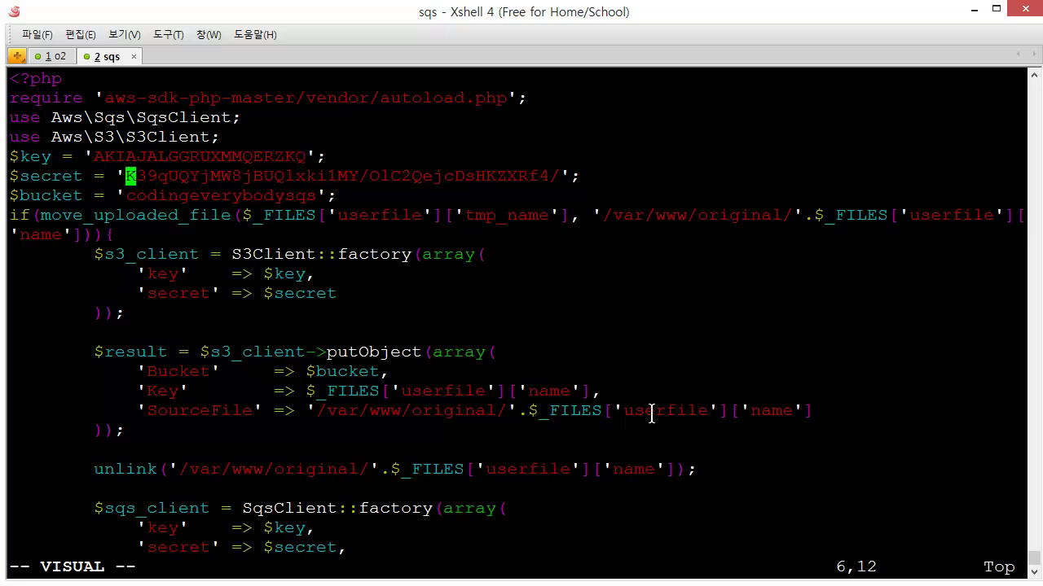
key(e)
key(e)
key(e)
key(l)
key(h)
key(l)
key(c)
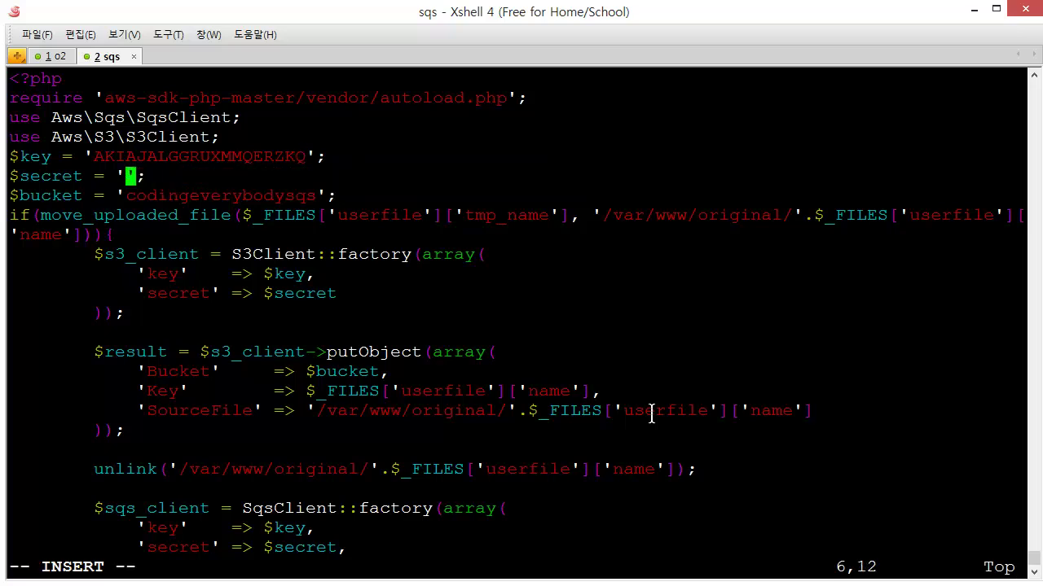
key(shift+Insert)
key(Escape)
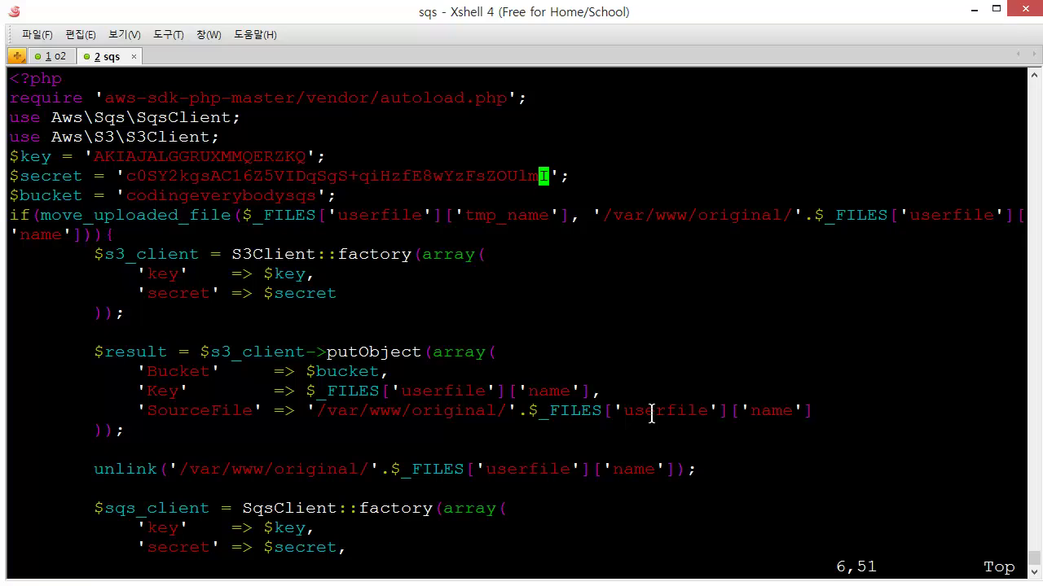
- Return to the browser and close the Create User dialog without downloading the credentials
key(alt+Tab)
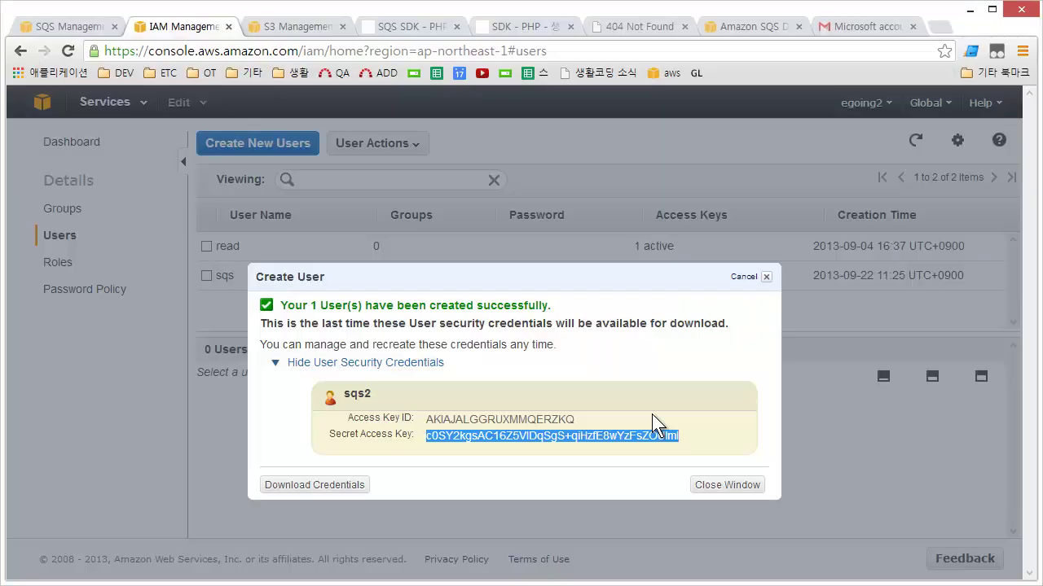
click(728, 484)
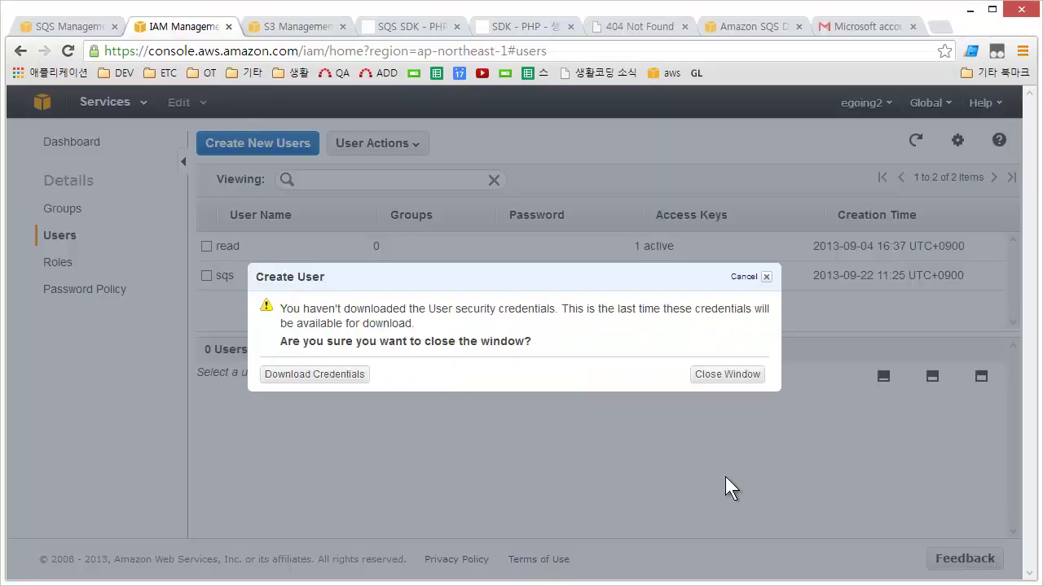
click(722, 375)
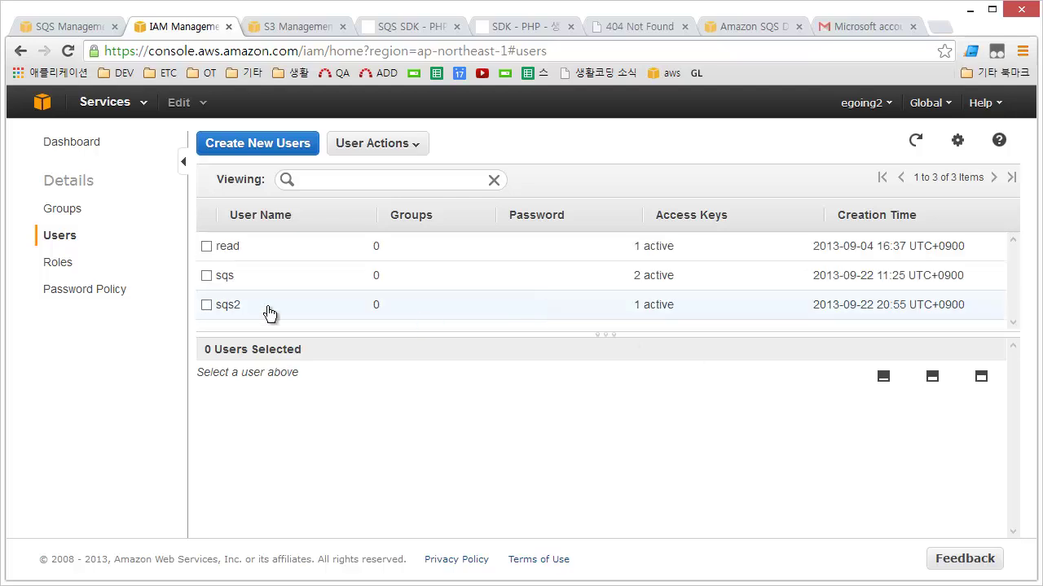
- Select the sqs2 user and start attaching a user policy to its permissions
click(269, 315)
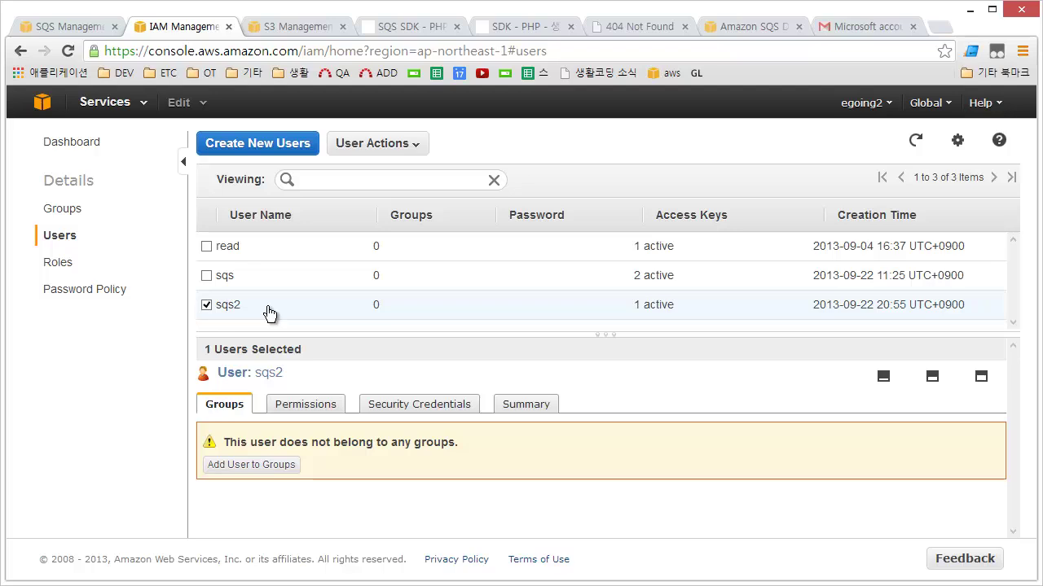
click(329, 411)
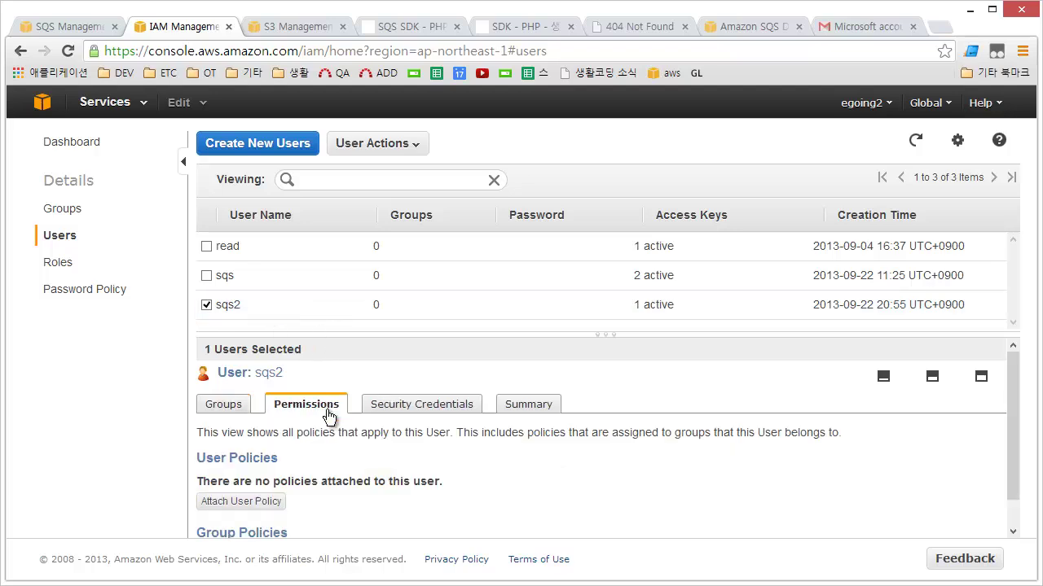
click(241, 502)
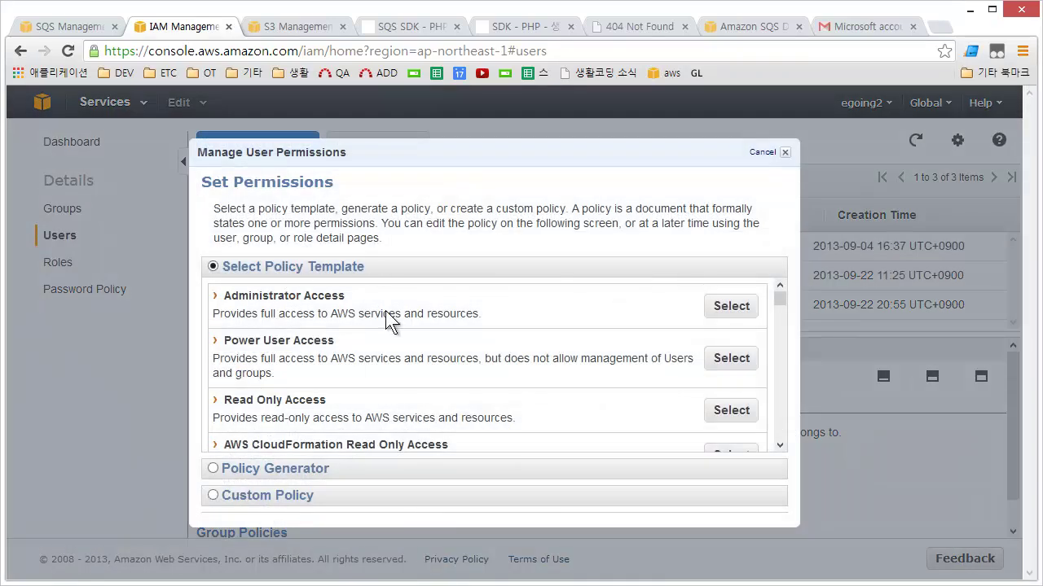
click(269, 471)
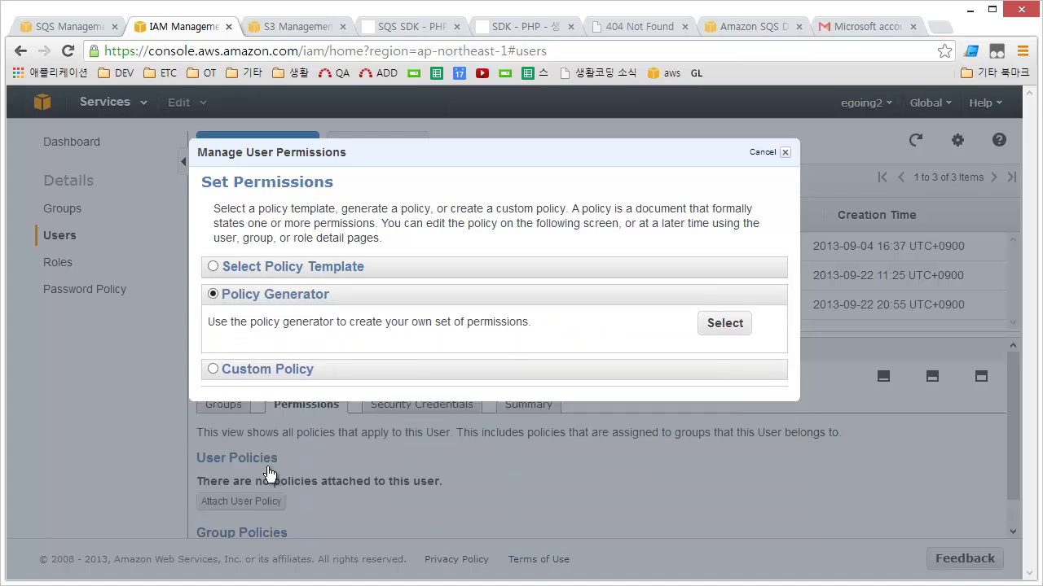
click(277, 357)
click(295, 295)
click(312, 272)
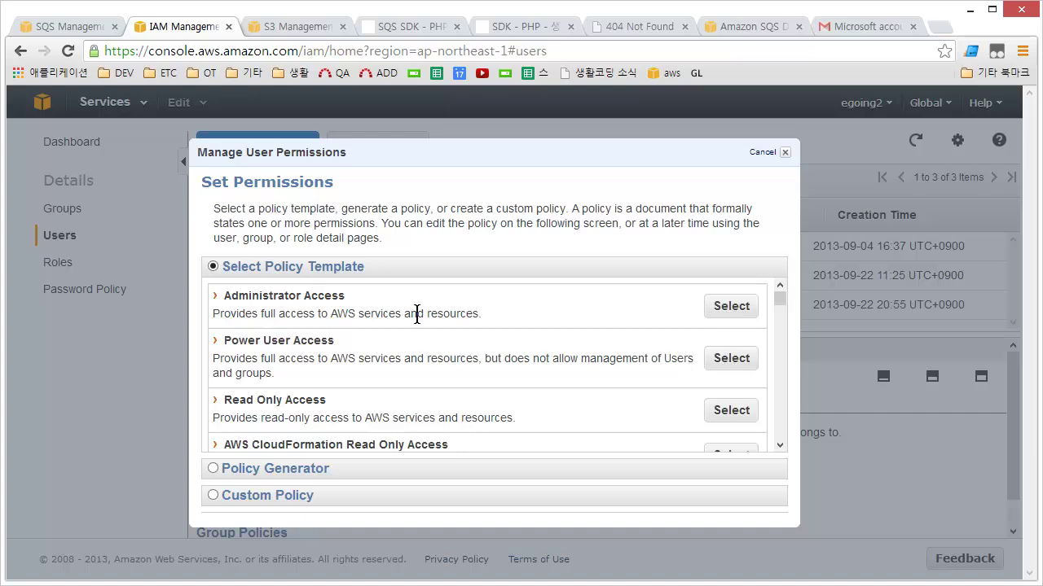
- Search the policy templates for sqs, then choose the Power User Access template for the sqs2 user
scroll(439, 333, down, 10)
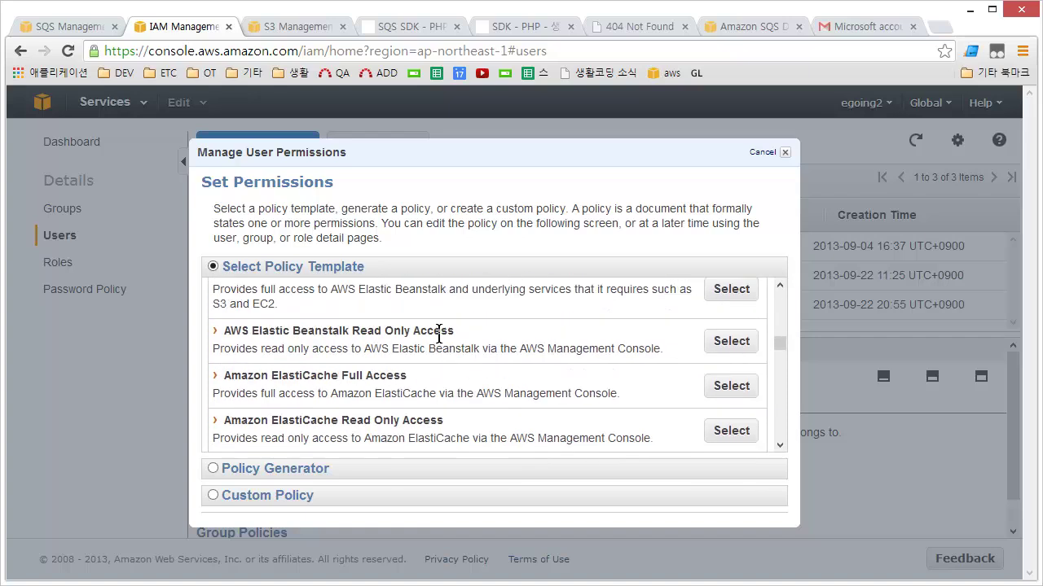
key(ctrl+f)
text(sqs)
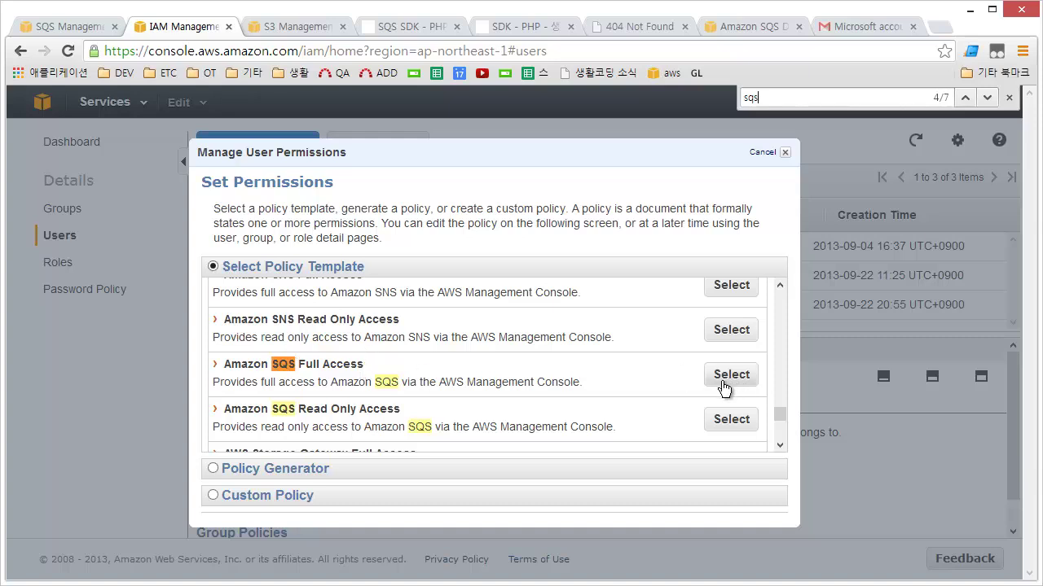
scroll(725, 391, up, 10)
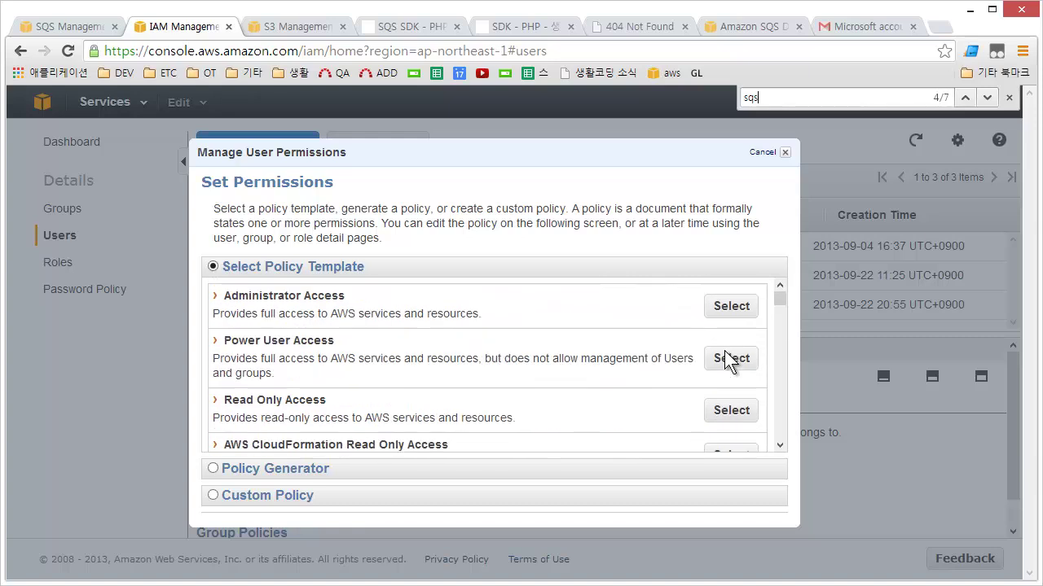
click(732, 365)
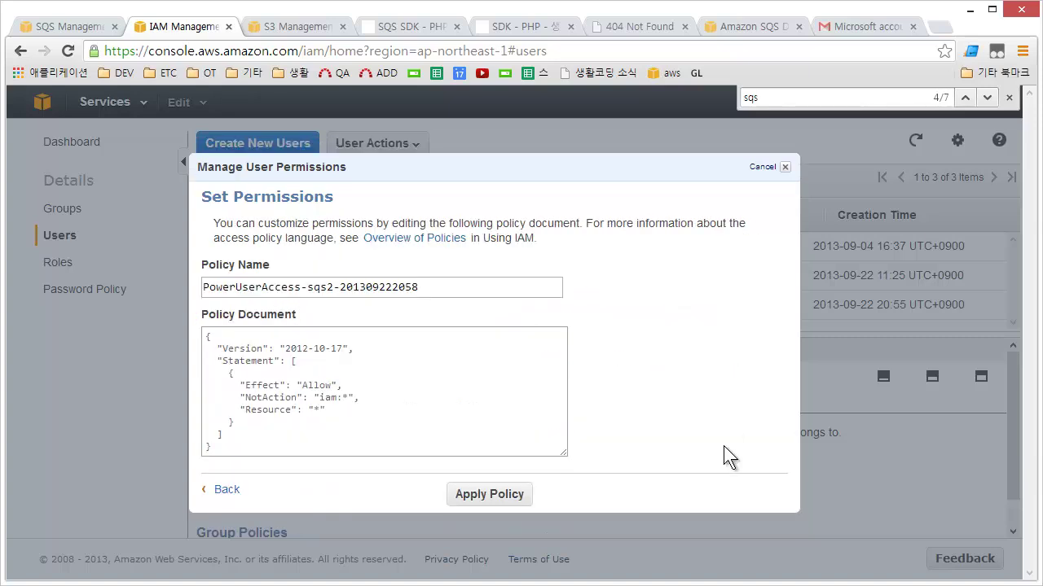
- Review the Power User policy document and apply the policy to the sqs2 user
click(277, 395)
key(ctrl+a)
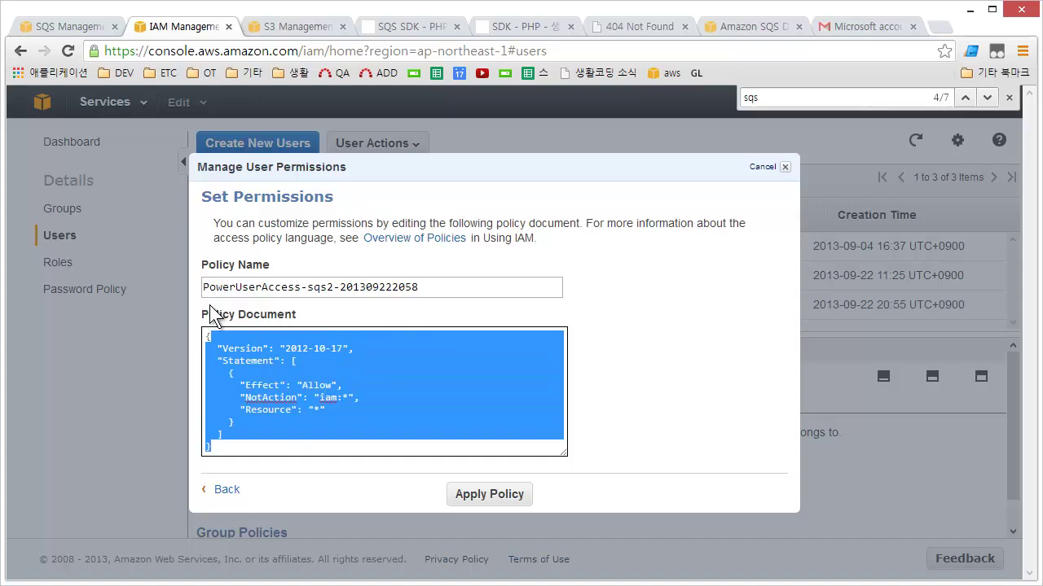
click(289, 381)
drag(298, 436, 208, 345)
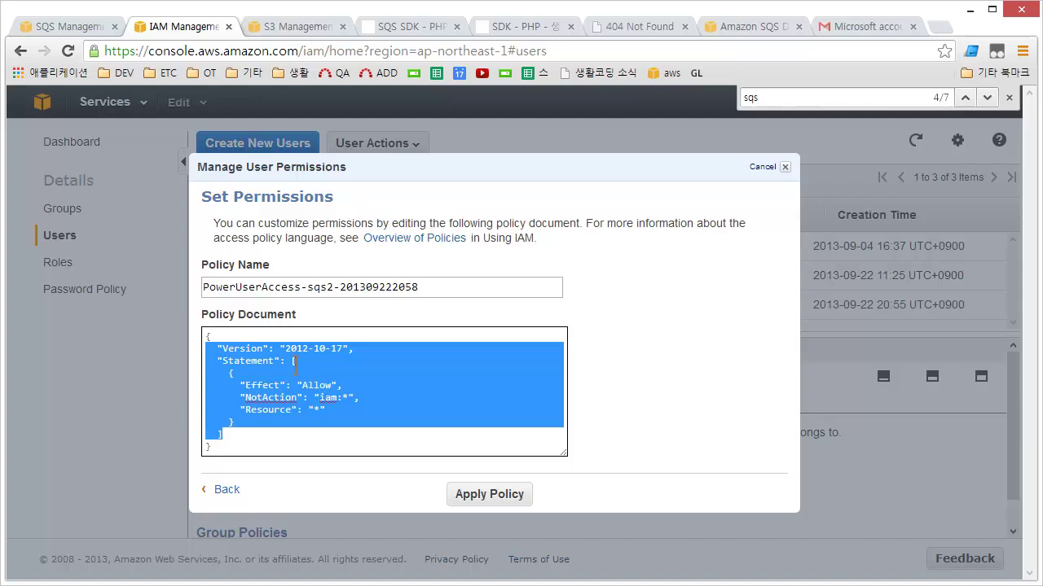
click(511, 494)
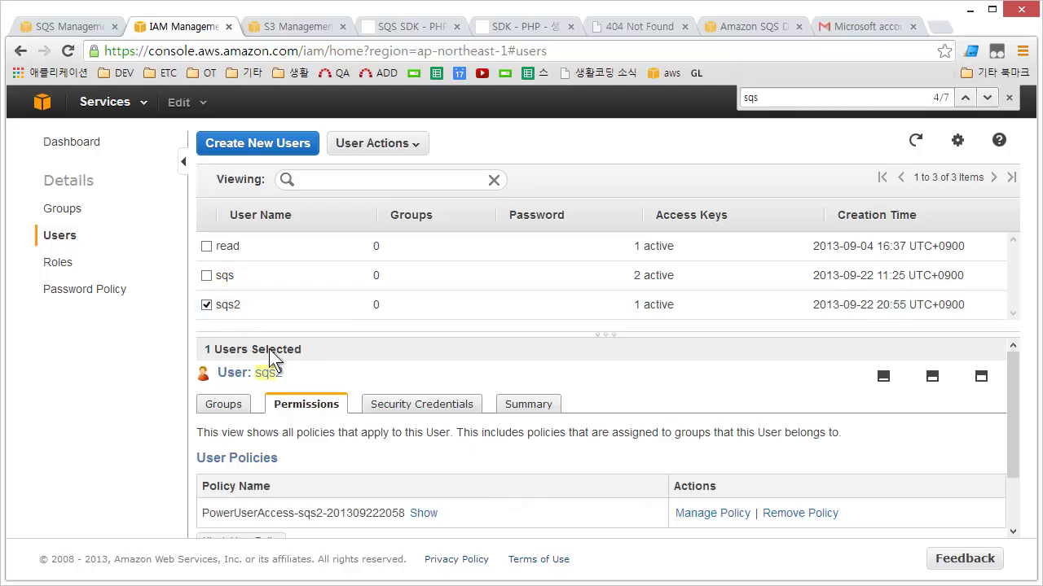
scroll(318, 432, down, 1)
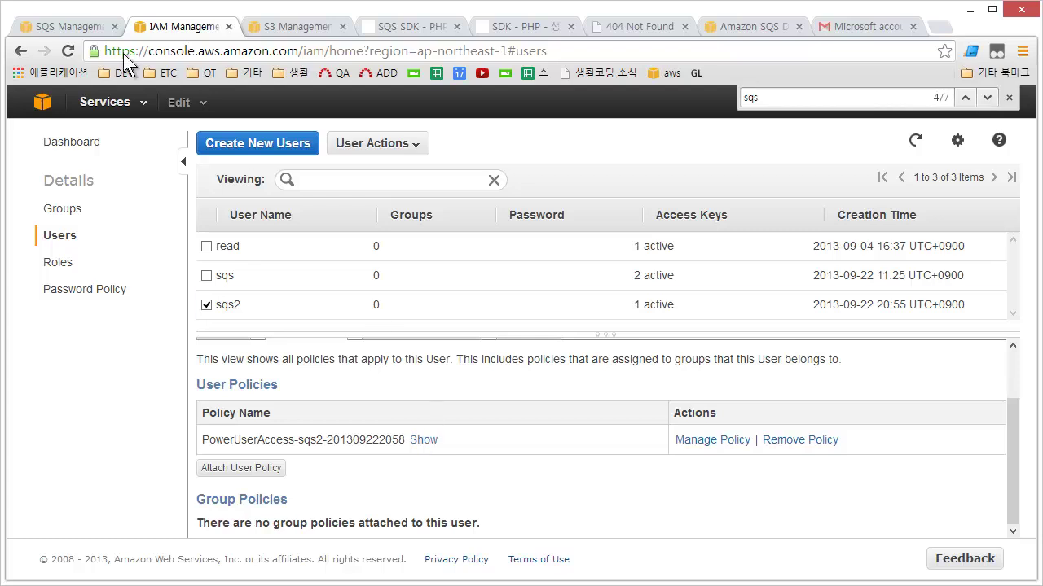
- Switch to the Xshell session and examine the move_uploaded_file call in receiver.php
key(alt+Tab)
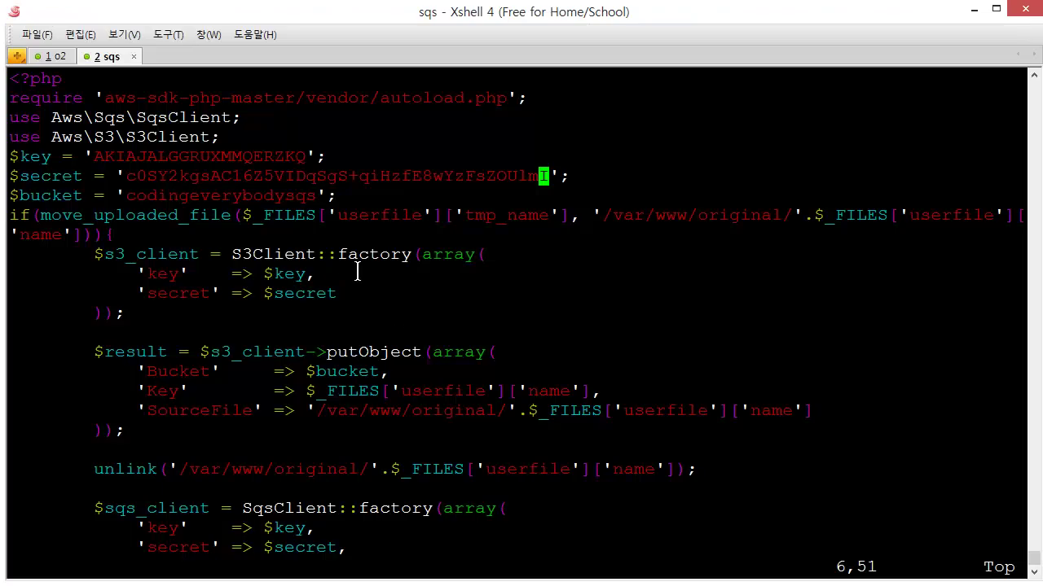
double_click(156, 222)
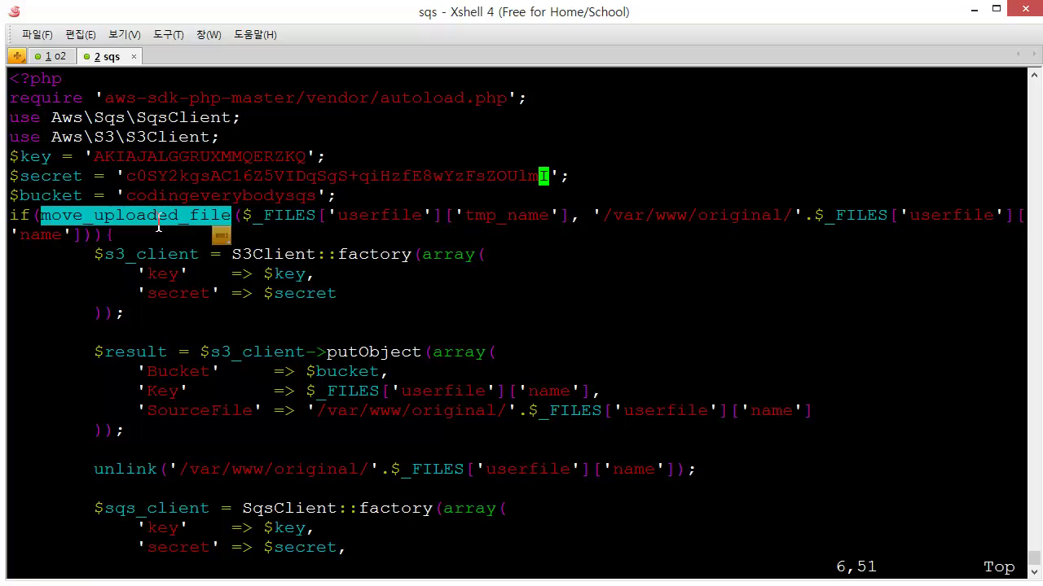
key(alt+Tab)
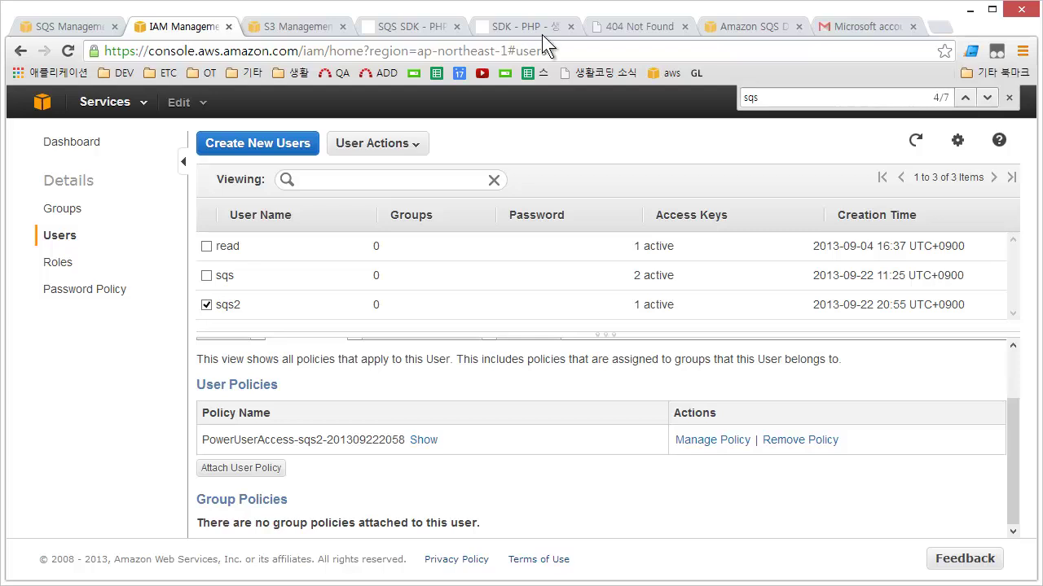
click(606, 16)
key(alt+Left)
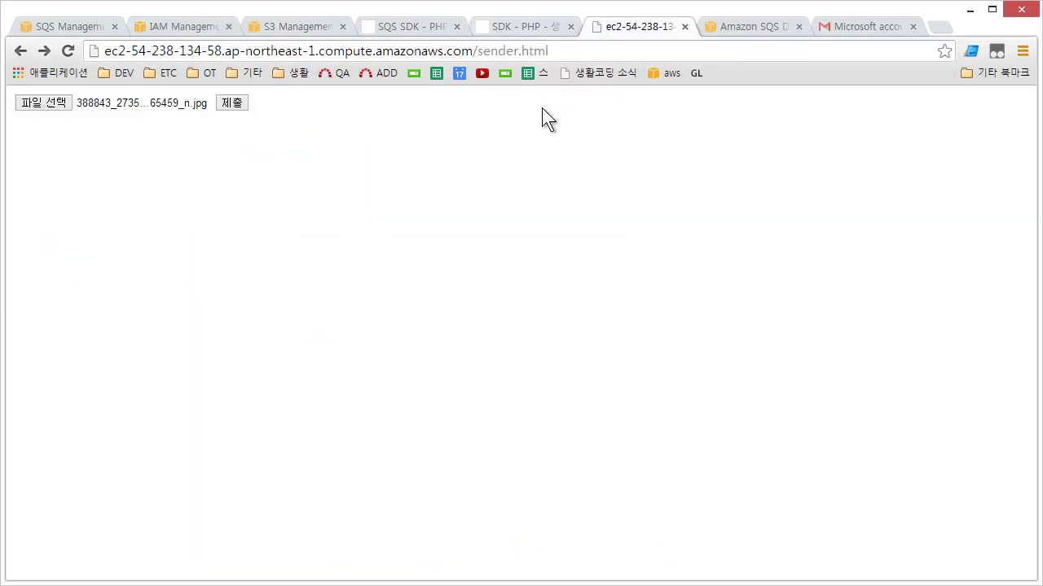
click(43, 102)
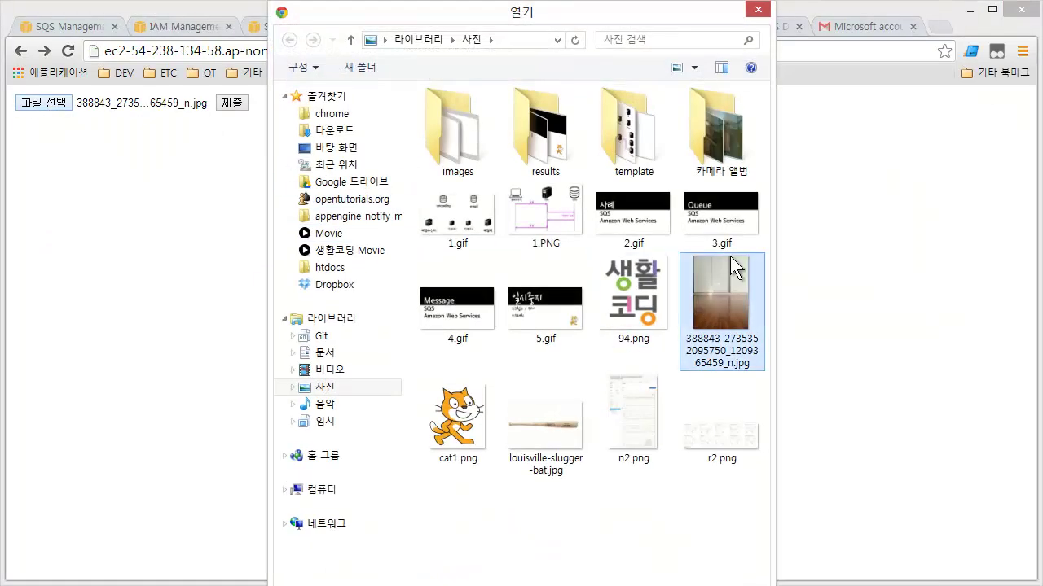
double_click(747, 338)
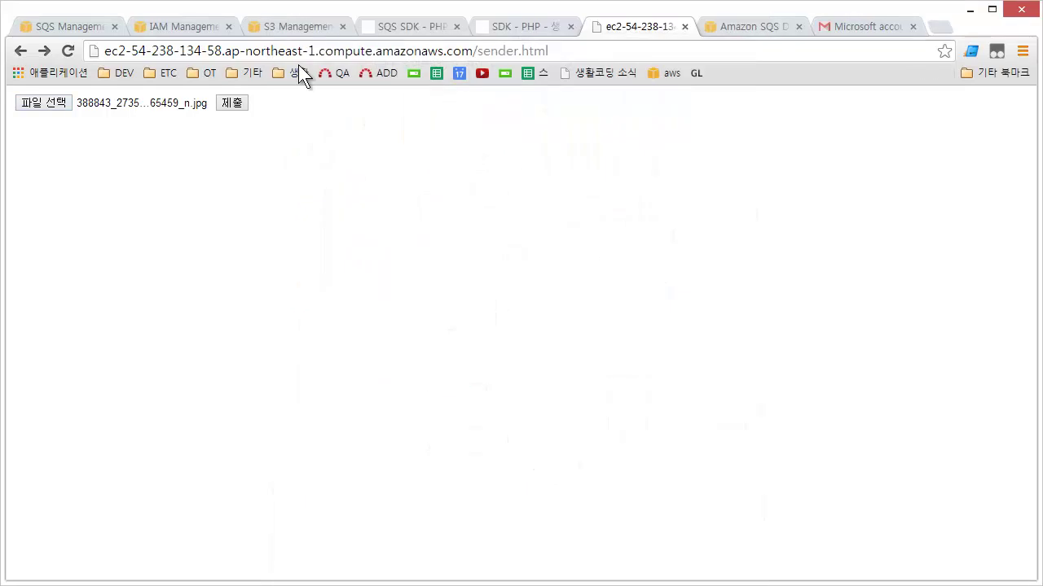
click(233, 103)
click(552, 51)
click(553, 51)
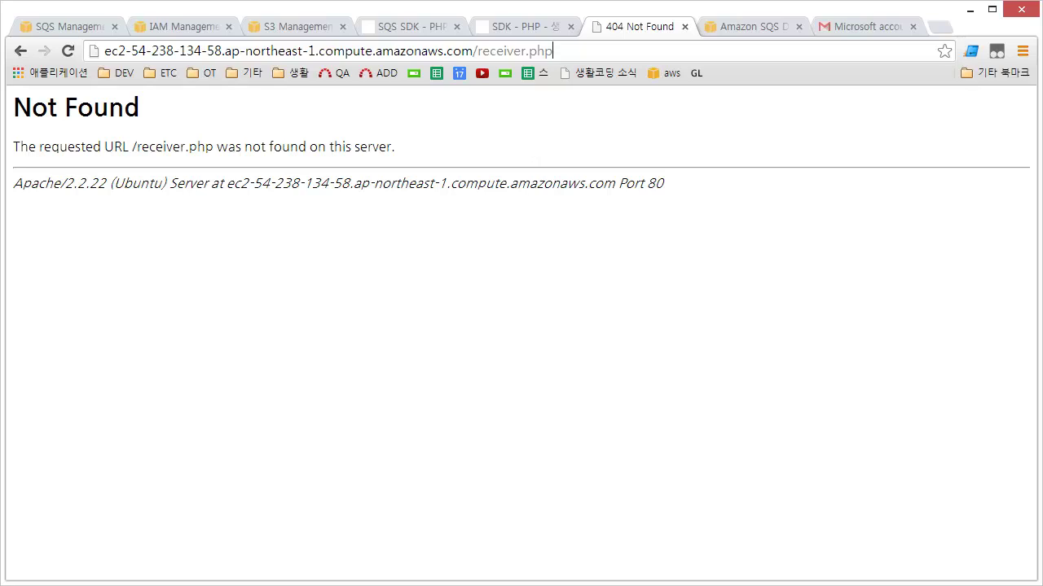
- Switch to the Xshell session and examine the $_FILES source argument and its userfile key in move_uploaded_file
key(alt+Tab)
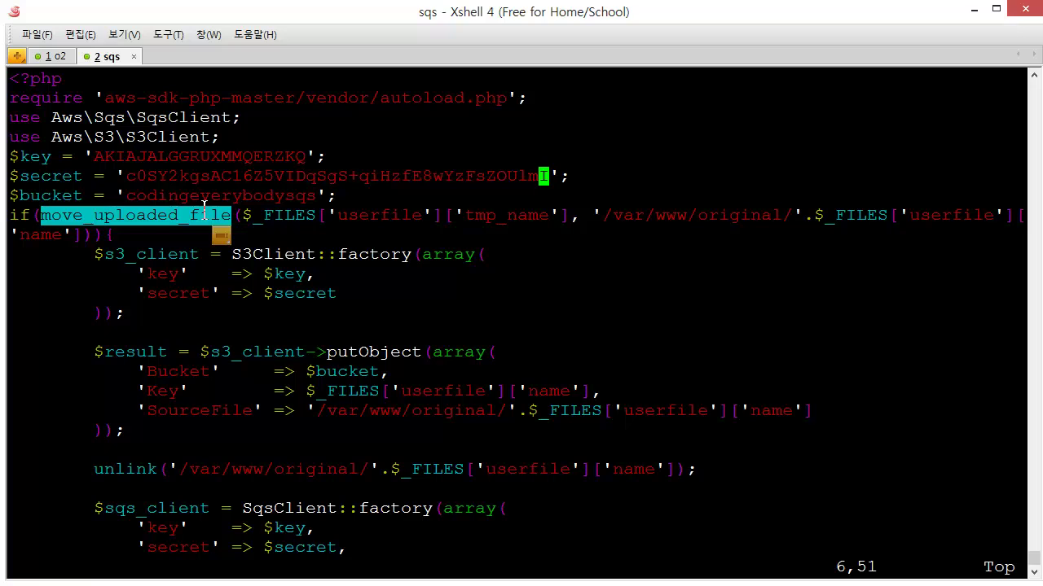
drag(245, 215, 572, 211)
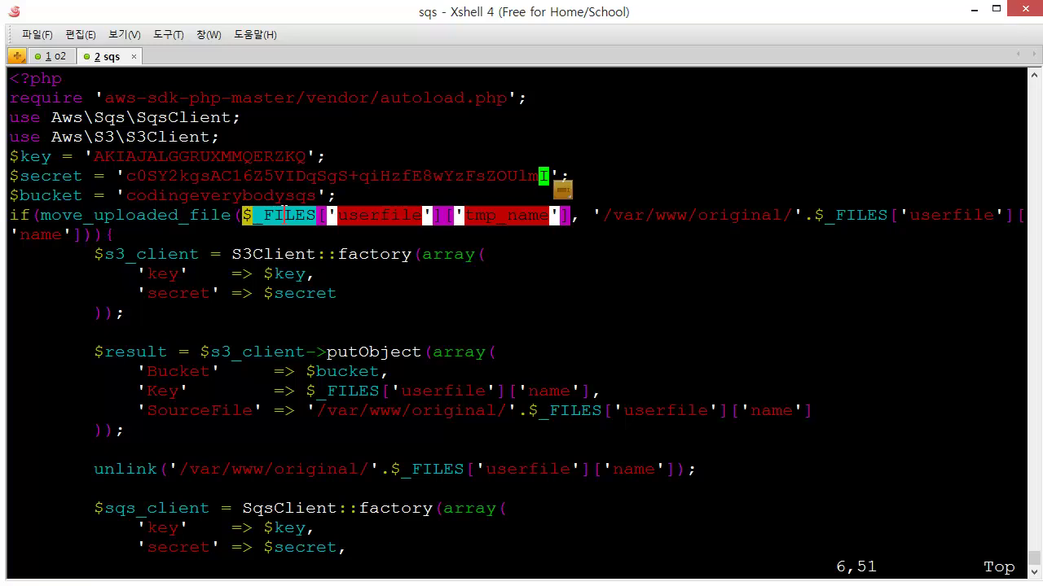
double_click(406, 215)
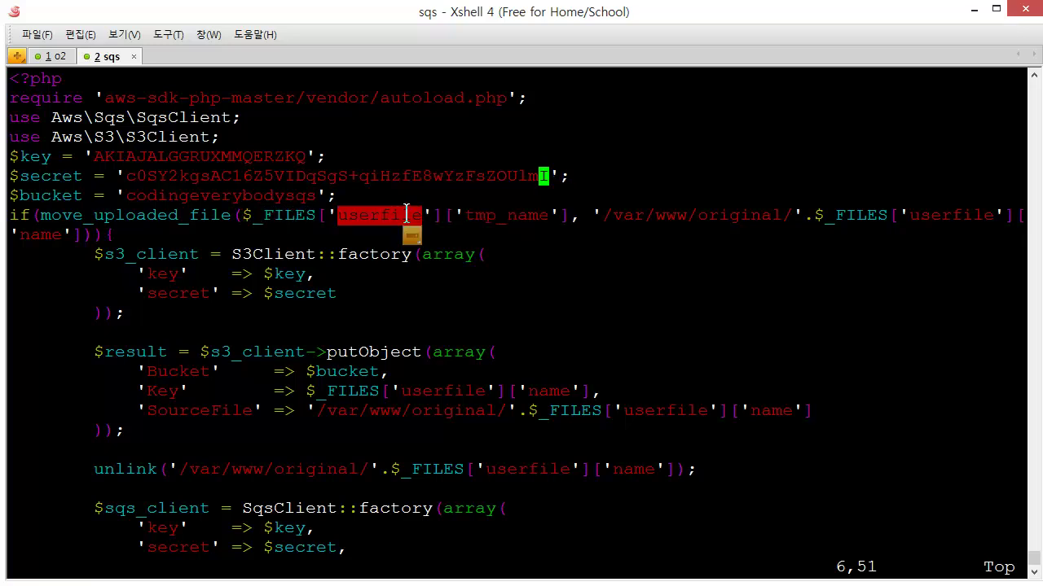
- Suspend the receiver.php editor, open sender.html to check the file input's userfile name, and return to receiver.php
key(ctrl+z)
text(vi sender.html)
key(Return)
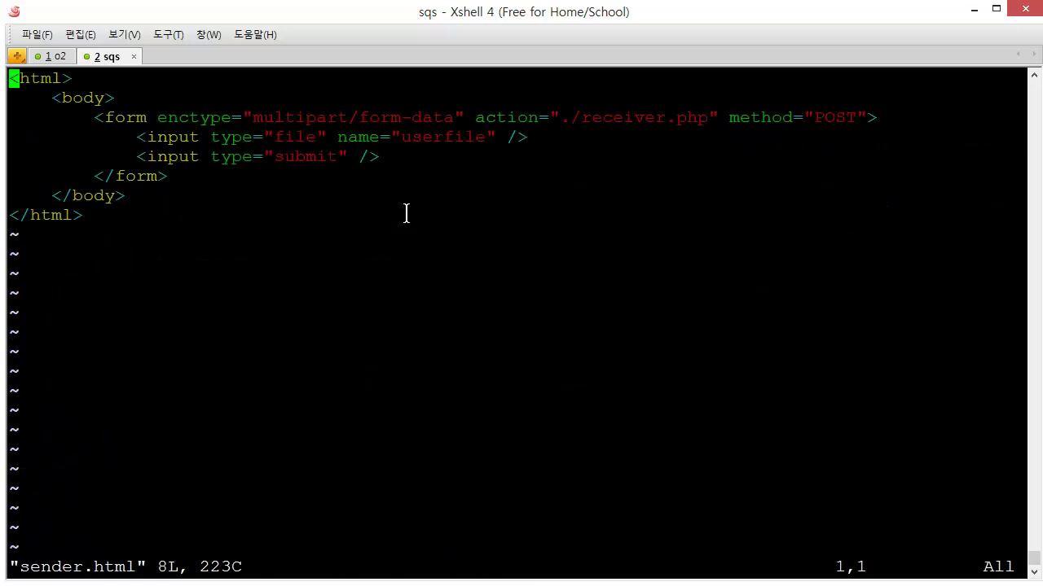
double_click(426, 137)
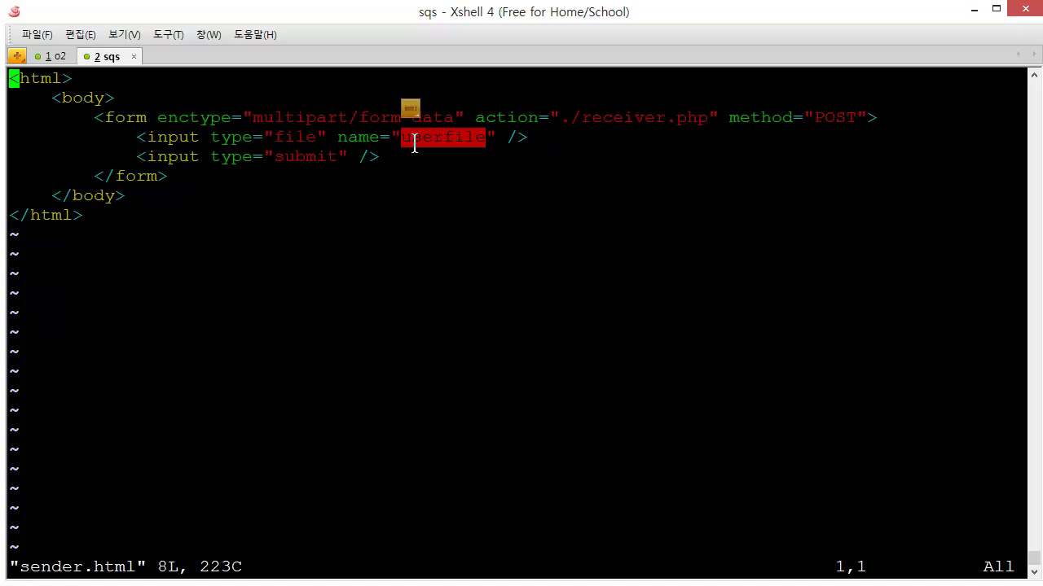
text(:q)
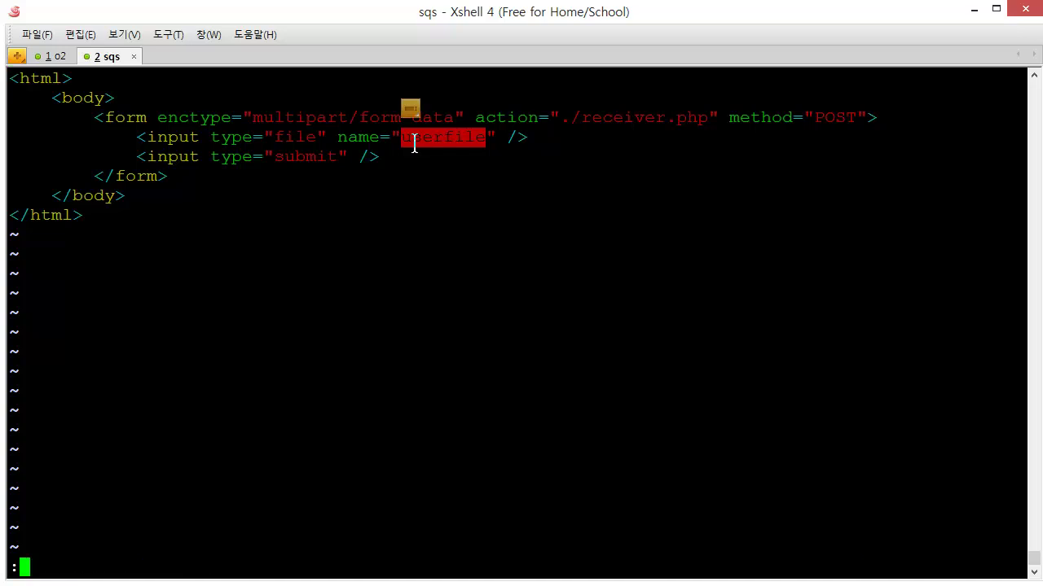
key(Return)
text(fg)
key(Return)
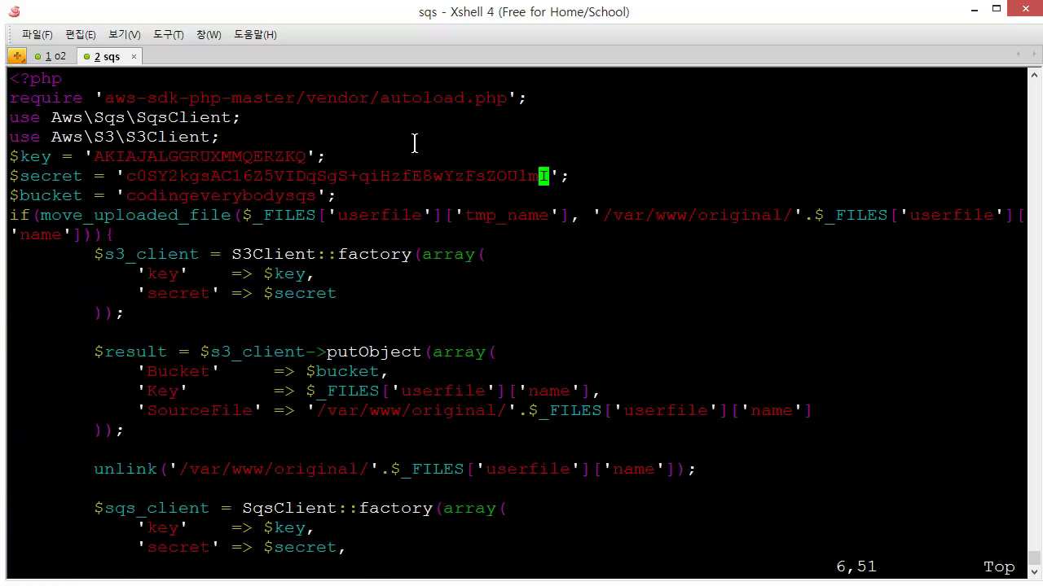
- Examine the tmp_name source and the /var/www/original/ destination path passed to move_uploaded_file
double_click(536, 218)
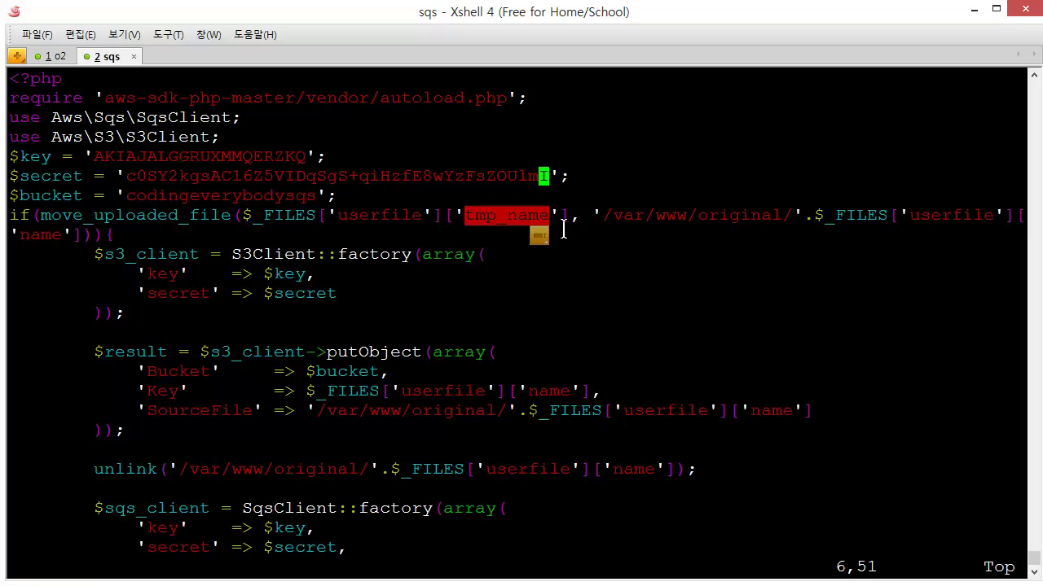
double_click(404, 215)
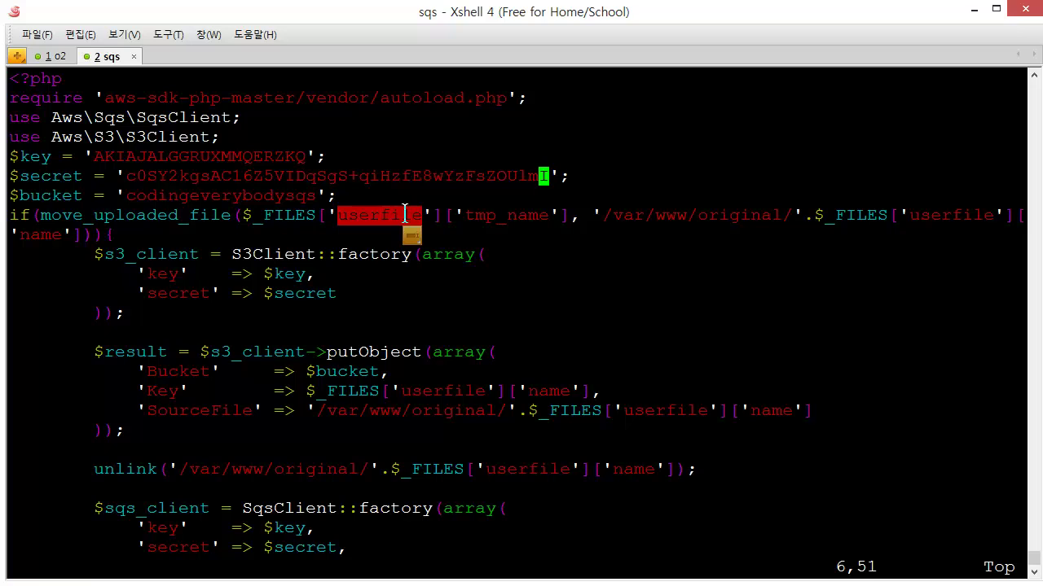
drag(571, 217, 243, 215)
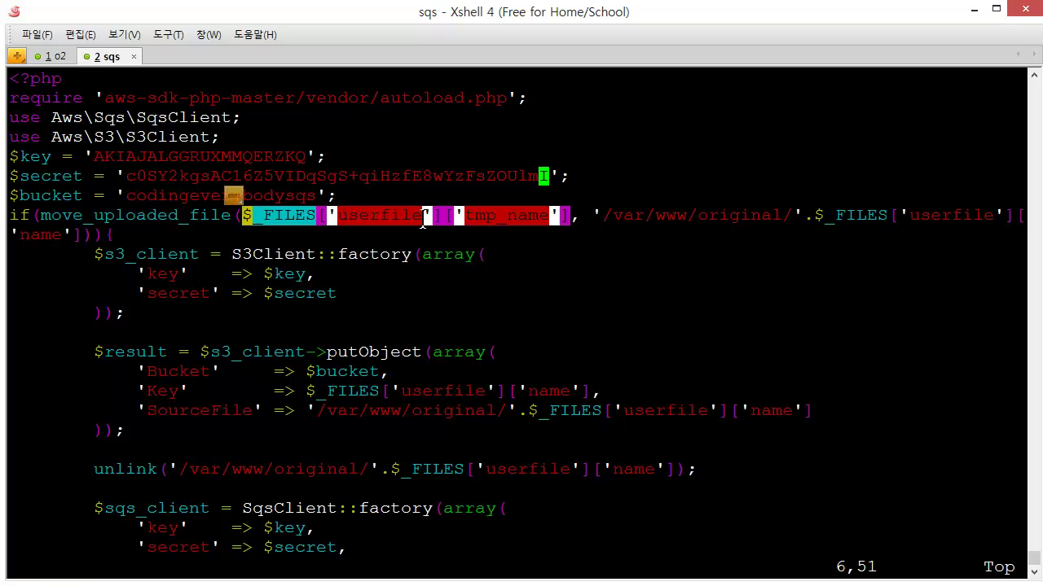
click(595, 211)
drag(595, 214, 952, 207)
click(944, 195)
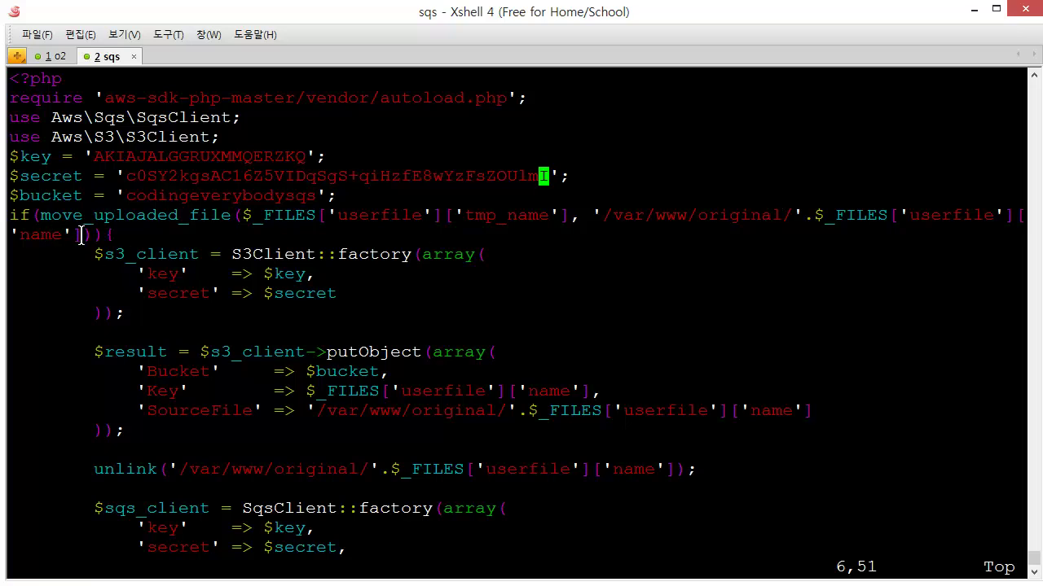
drag(81, 237, 10, 235)
click(753, 231)
- Suspend the editor and create a directory named original in /var/www, listing the folder's details before and after
key(ctrl+z)
text(ls -al)
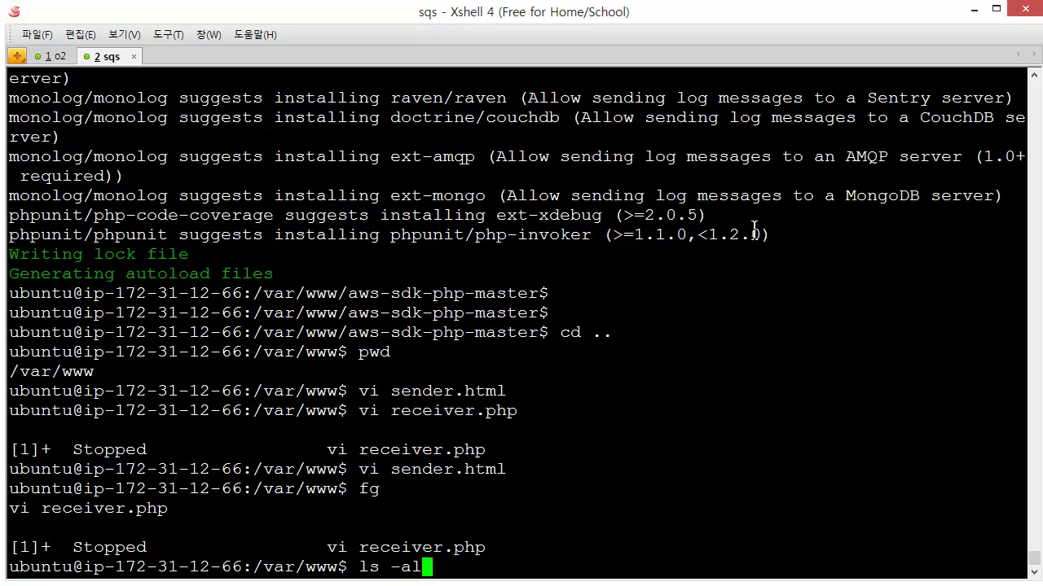
key(Return)
text(mkdir original)
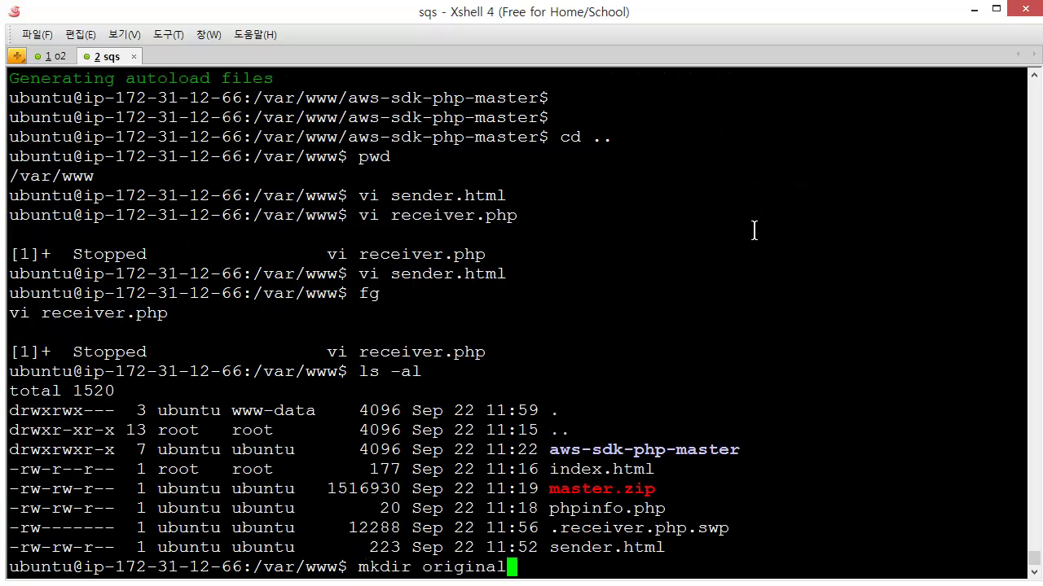
key(Return)
text(ls -al)
key(Return)
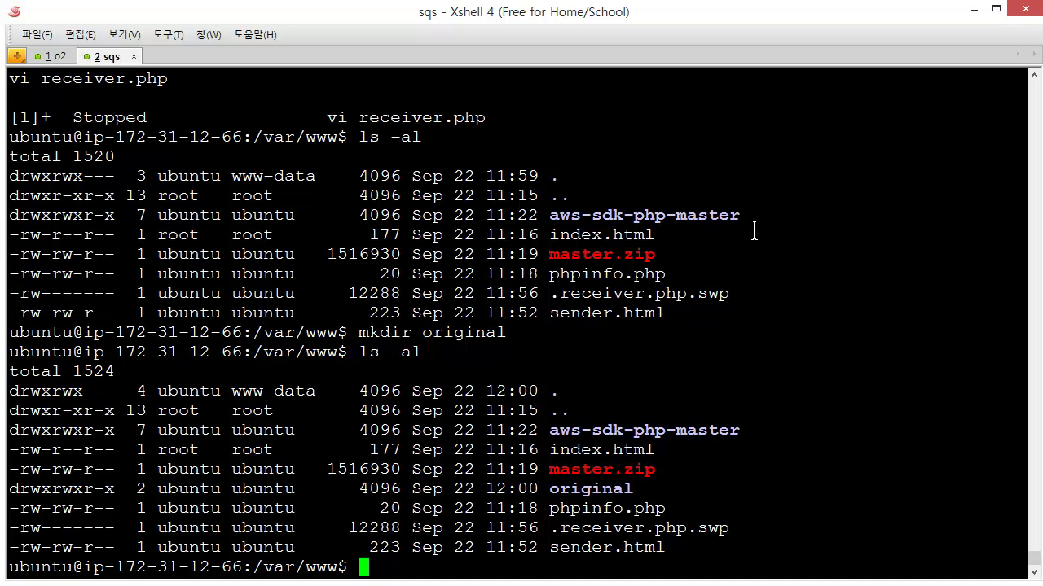
- Examine the permissions, owner and group of the original directory in the listing
drag(9, 489, 94, 488)
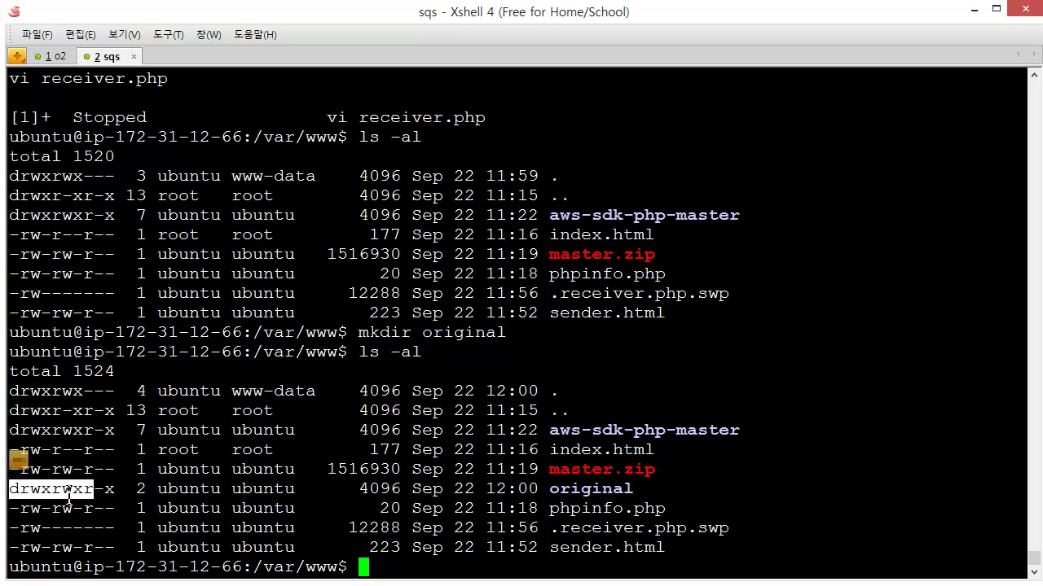
double_click(274, 489)
drag(294, 488, 344, 492)
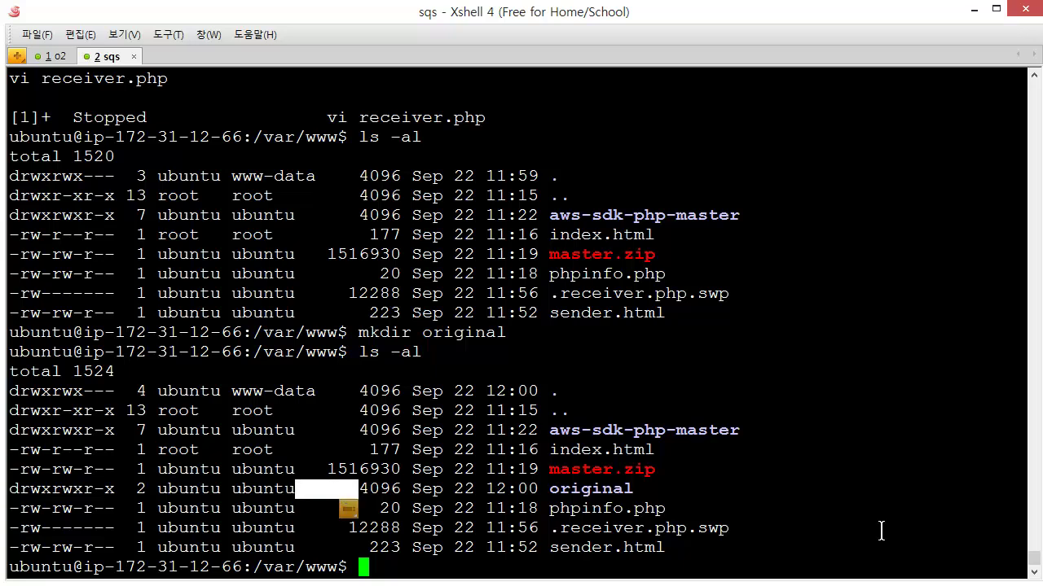
key(alt+Tab)
key(alt+Tab)
click(257, 490)
double_click(259, 487)
click(301, 493)
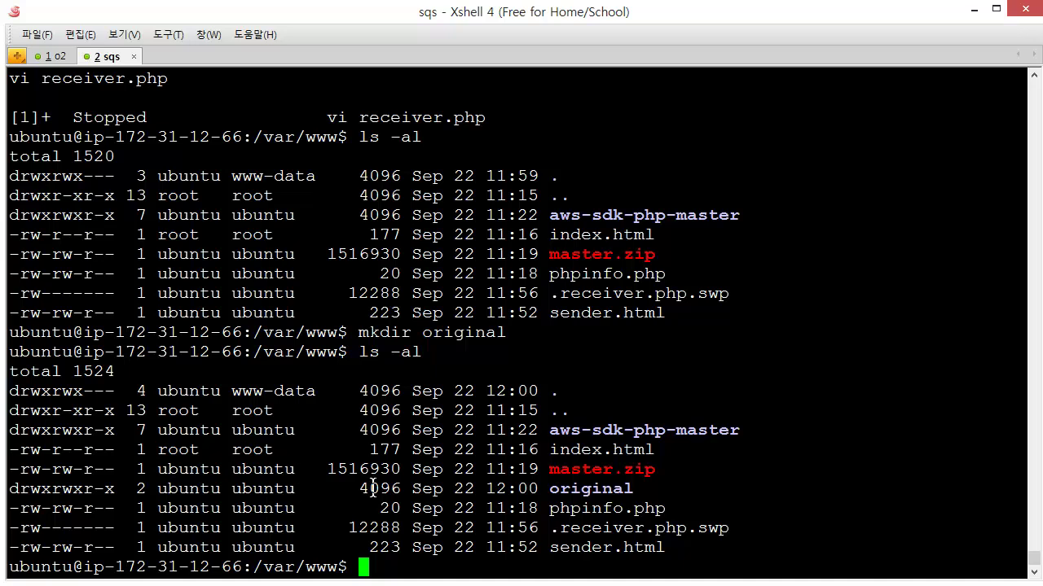
- Try to apply ubuntu:www-data to the original directory using sudo chmod
text(sudo )
text(chmo)
key(BackSpace)
text(mod )
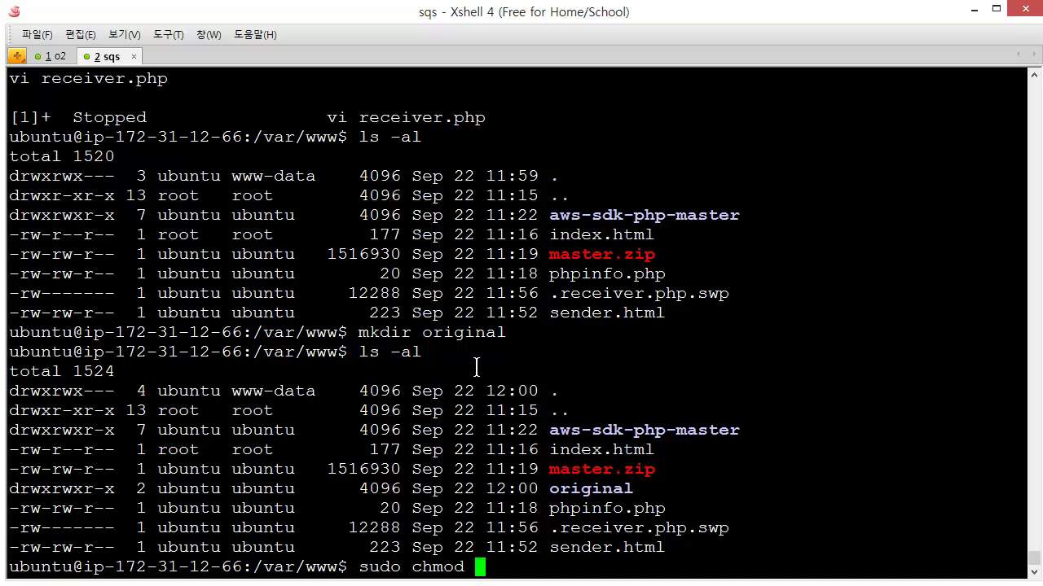
text(ubun)
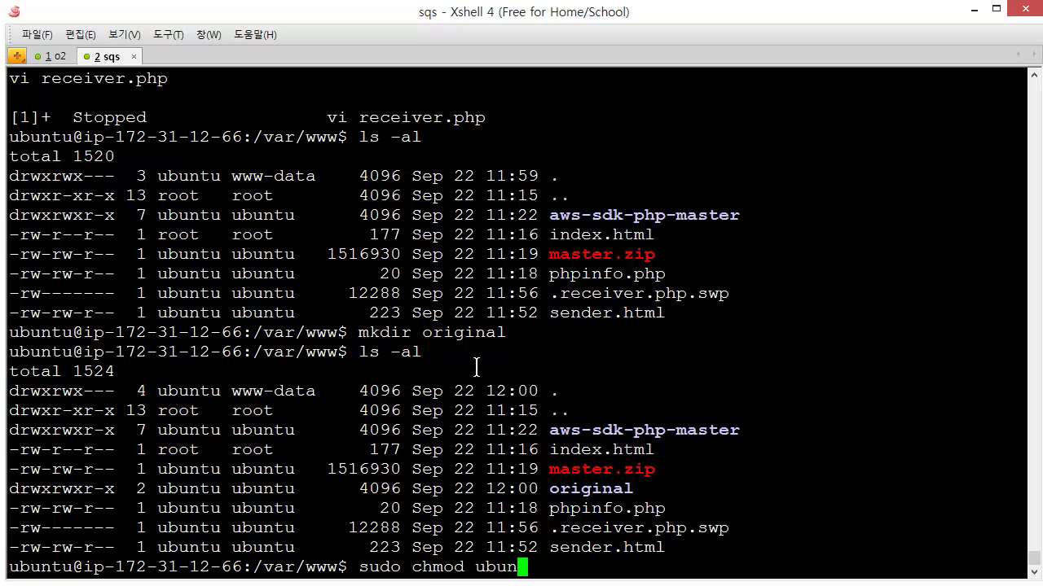
text(tu:www-data )
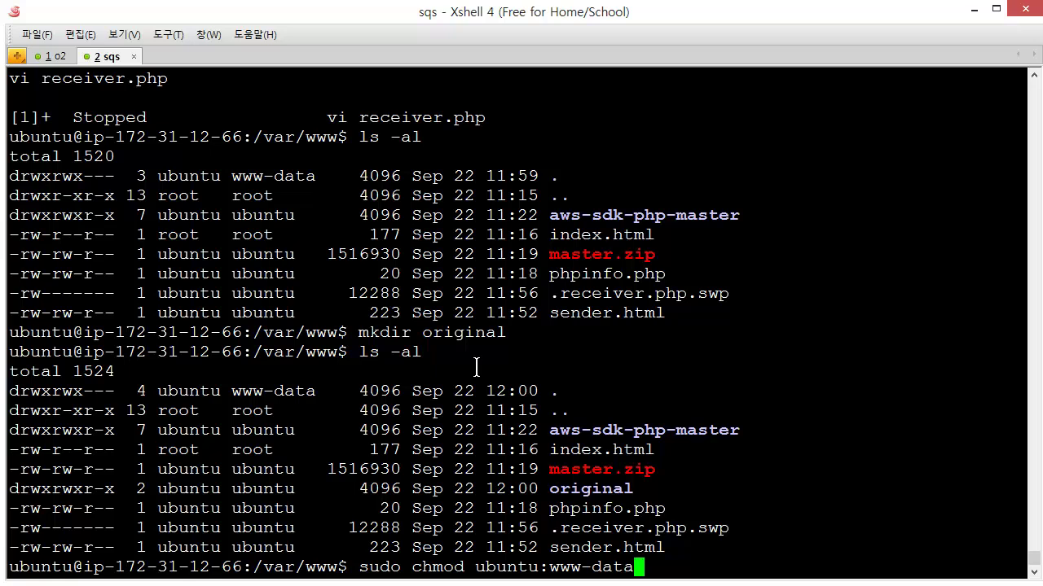
text(oir)
key(BackSpace)
key(BackSpace)
text(ri)
key(Tab)
key(BackSpace)
key(Return)
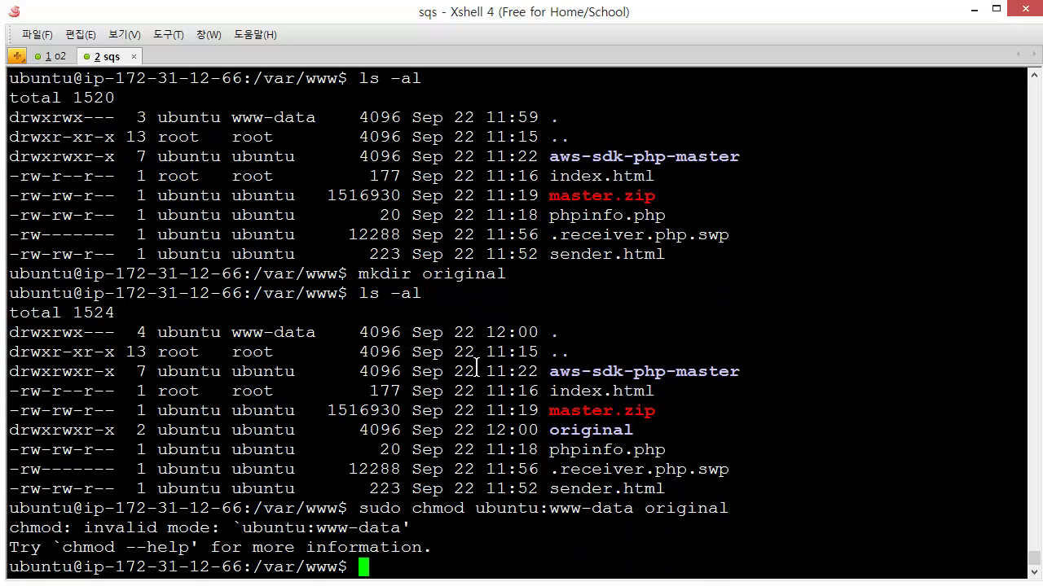
- Set the original directory's owner to ubuntu and group to www-data by rerunning the previous command with chown
key(Up)
key(Home)
key(Right)
key(Right)
key(Right)
key(Right)
key(Right)
key(Right)
key(Right)
key(Right)
key(Right)
key(Right)
key(BackSpace)
key(BackSpace)
key(BackSpace)
text(own)
key(Return)
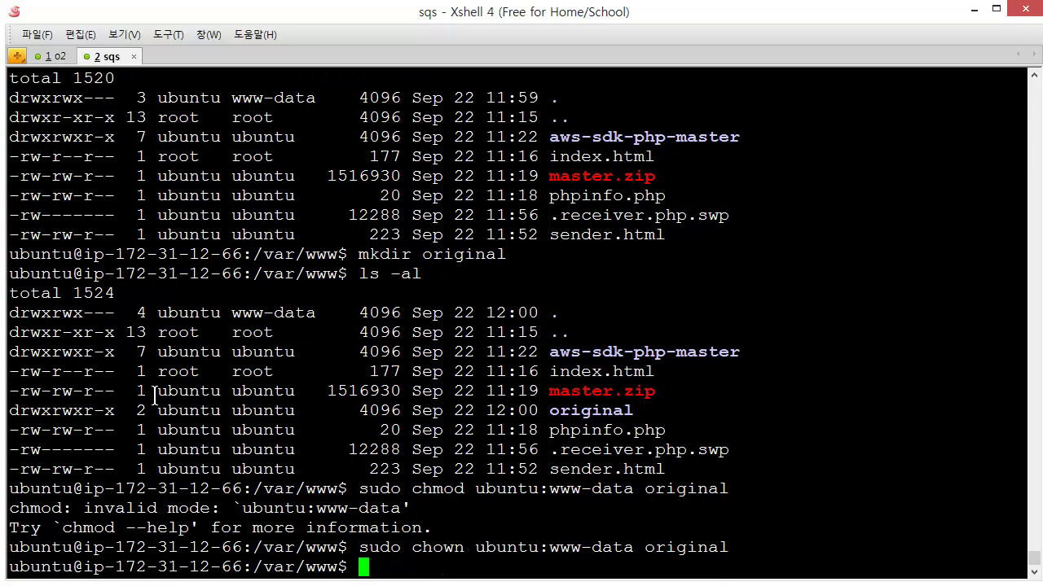
text(mkdir )
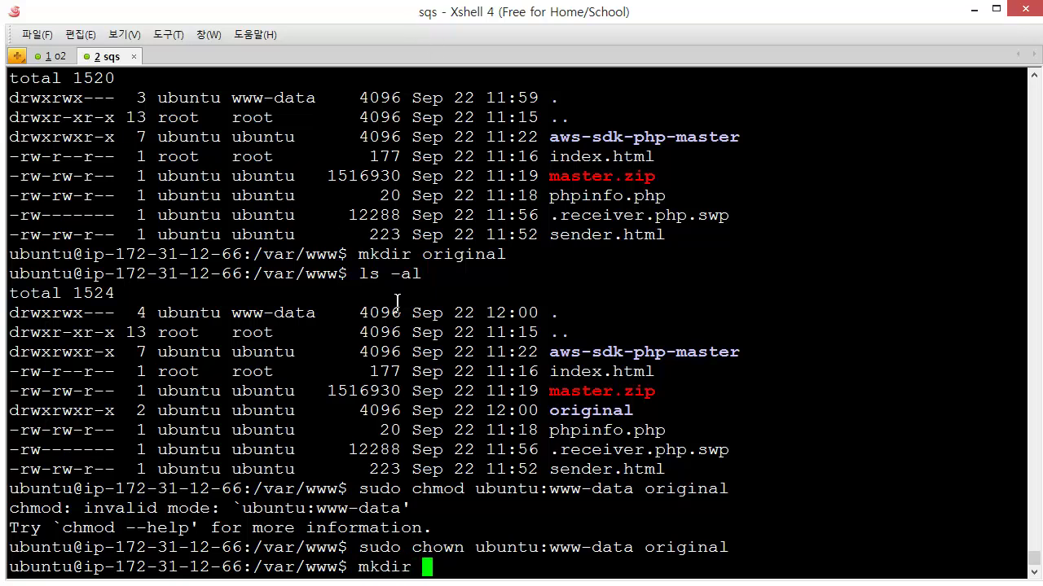
text(temp)
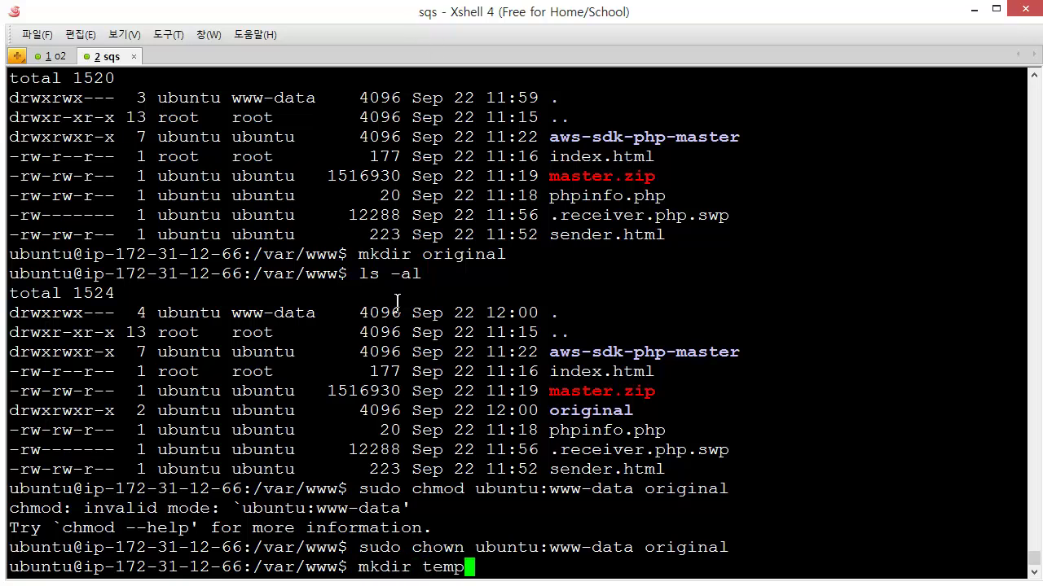
key(Return)
key(BackSpace)
key(BackSpace)
text(mkdir)
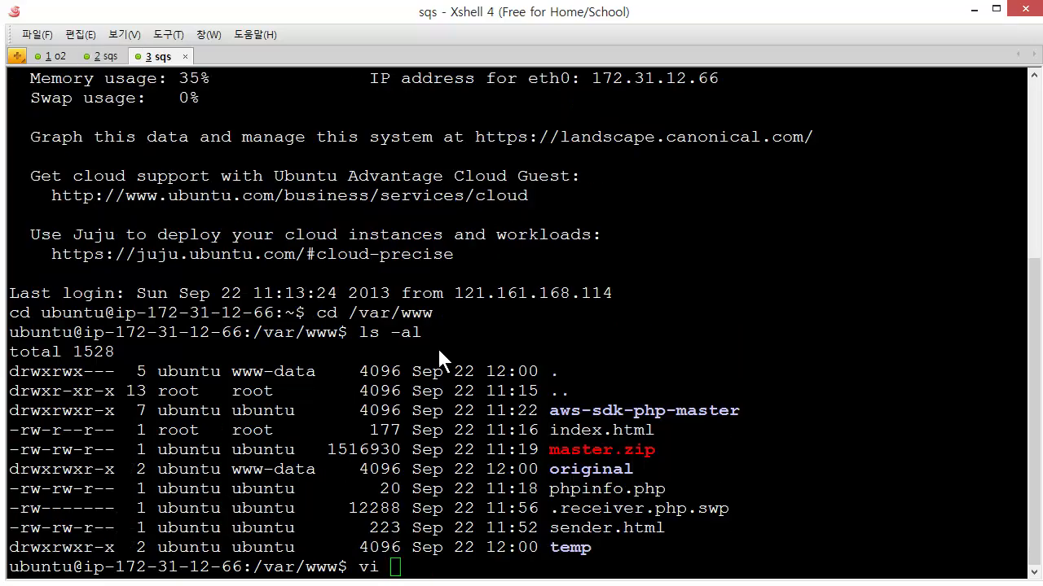
key(alt+Tab)
key(alt+Tab)
text(e)
key(BackSpace)
key(ctrl+shift+Tab)
text(encoded)
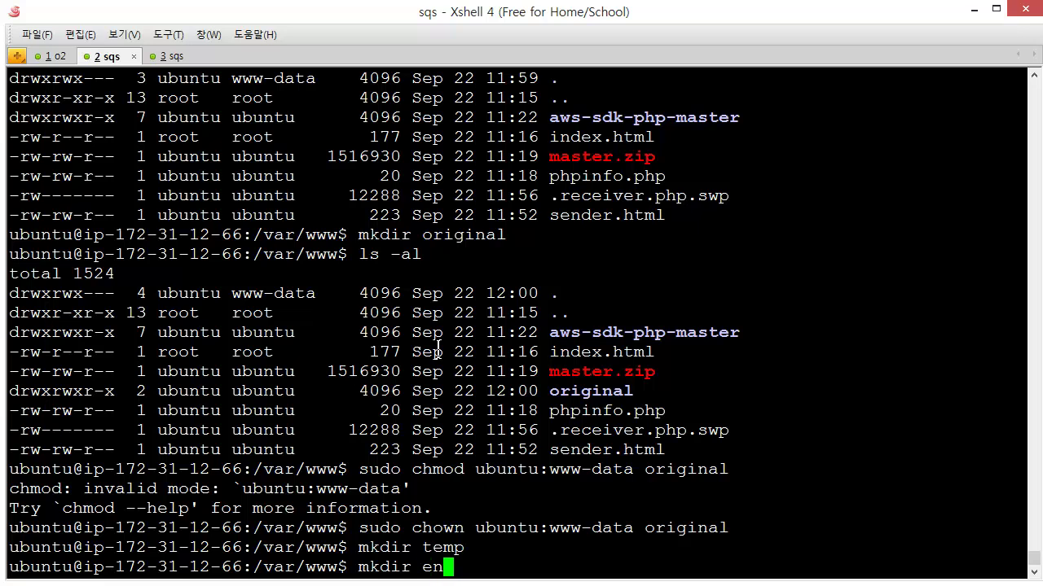
key(Return)
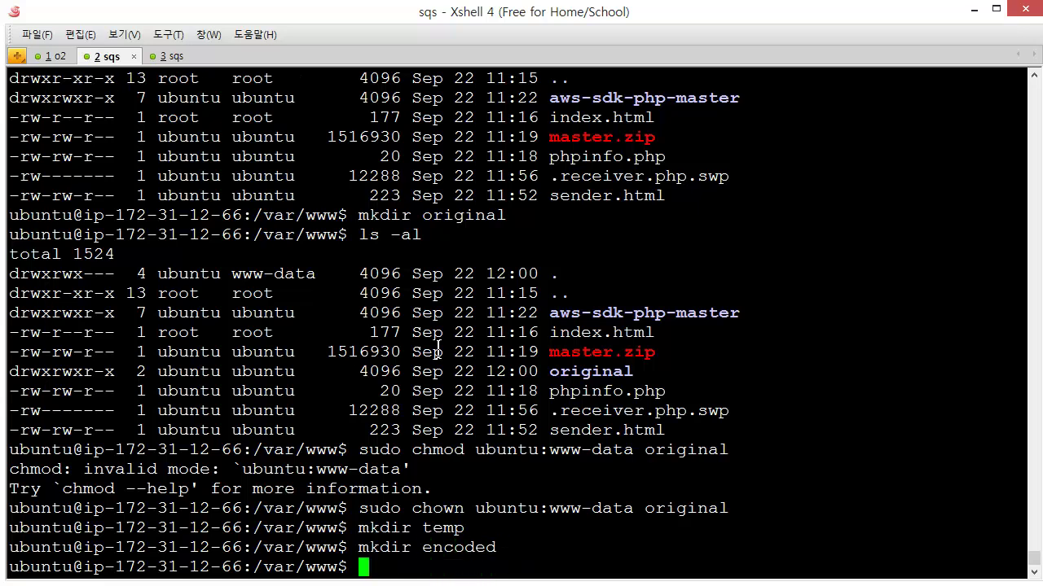
- Set the owner of the temp and encoded directories to ubuntu and their group to www-data with sudo chown
key(Up)
key(Up)
key(Up)
key(Left)
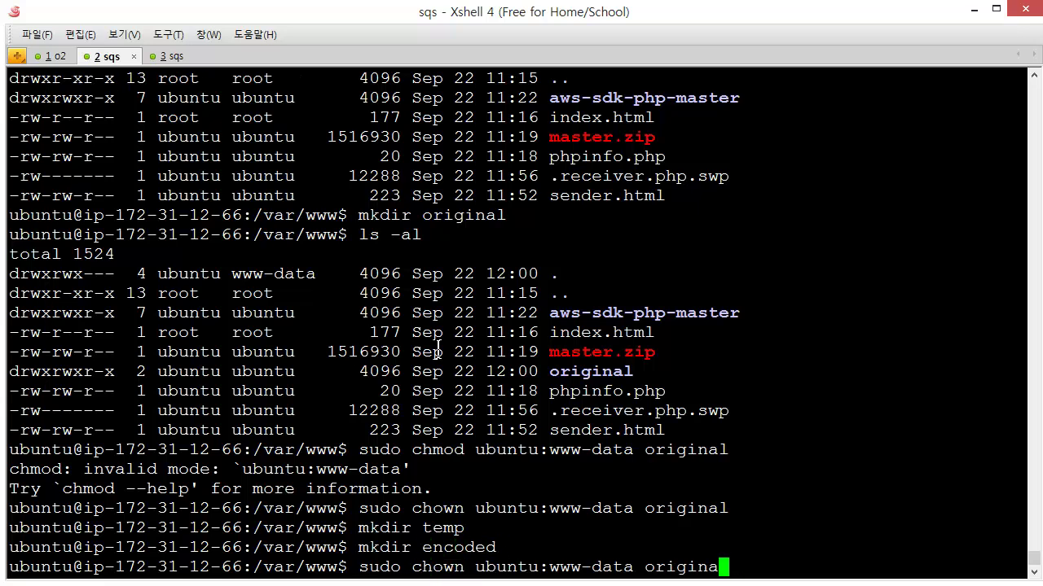
key(BackSpace)
key(BackSpace)
key(BackSpace)
key(BackSpace)
key(BackSpace)
key(BackSpace)
key(BackSpace)
text(temp)
key(BackSpace)
key(BackSpace)
text(mp encoded/)
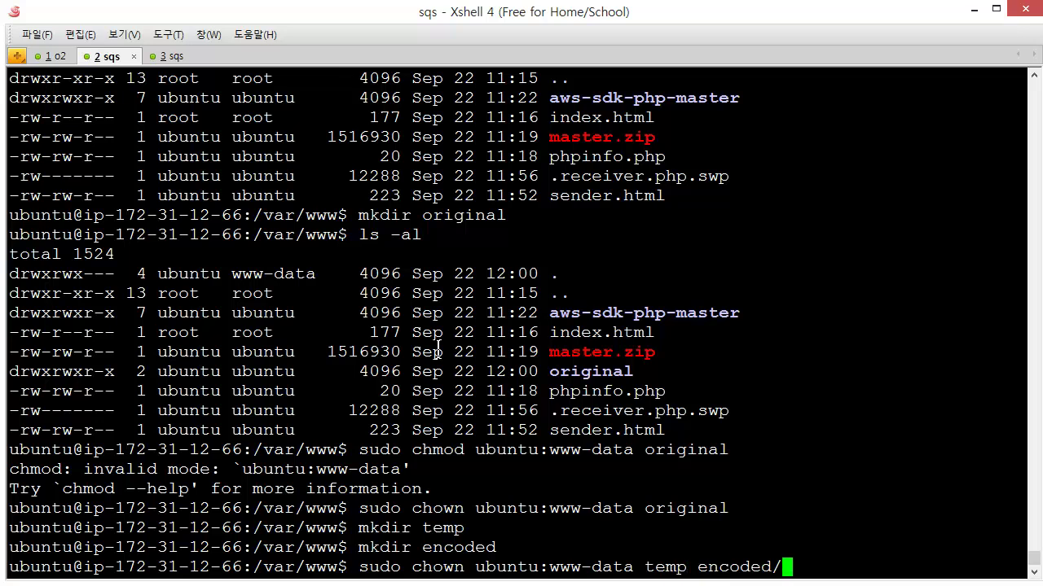
key(BackSpace)
key(Return)
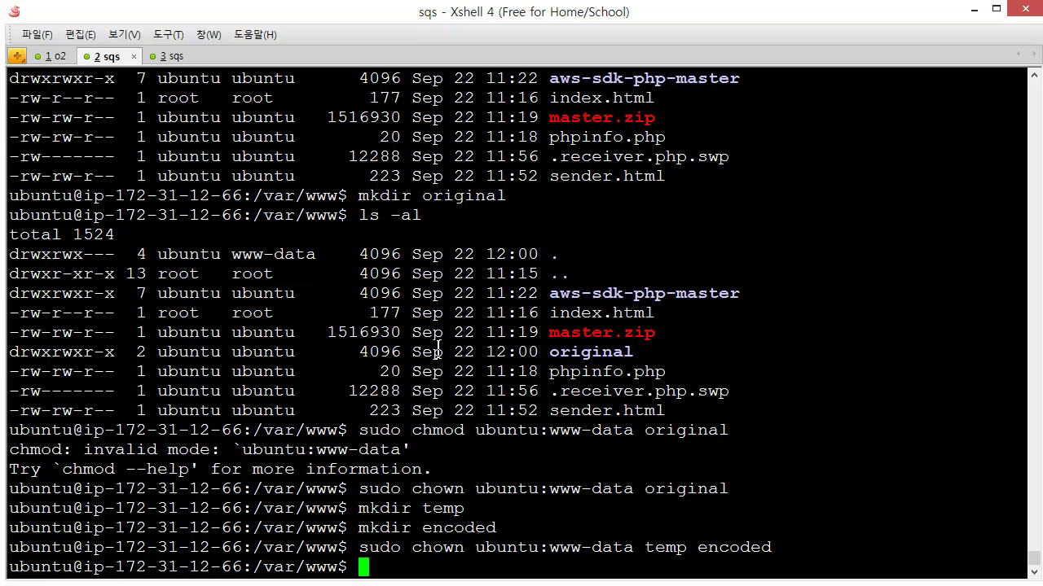
drag(549, 548, 632, 537)
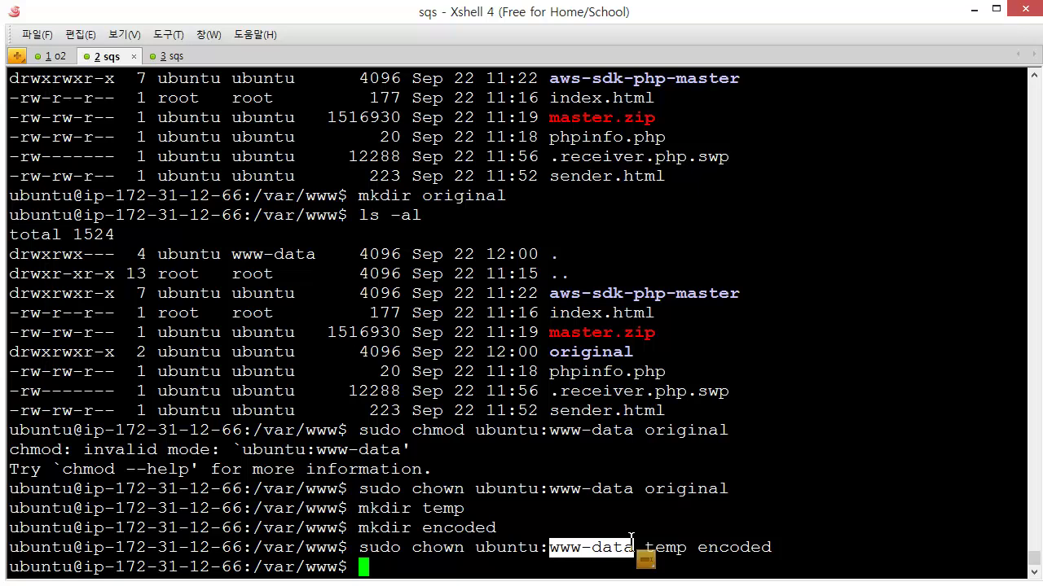
drag(632, 537, 574, 522)
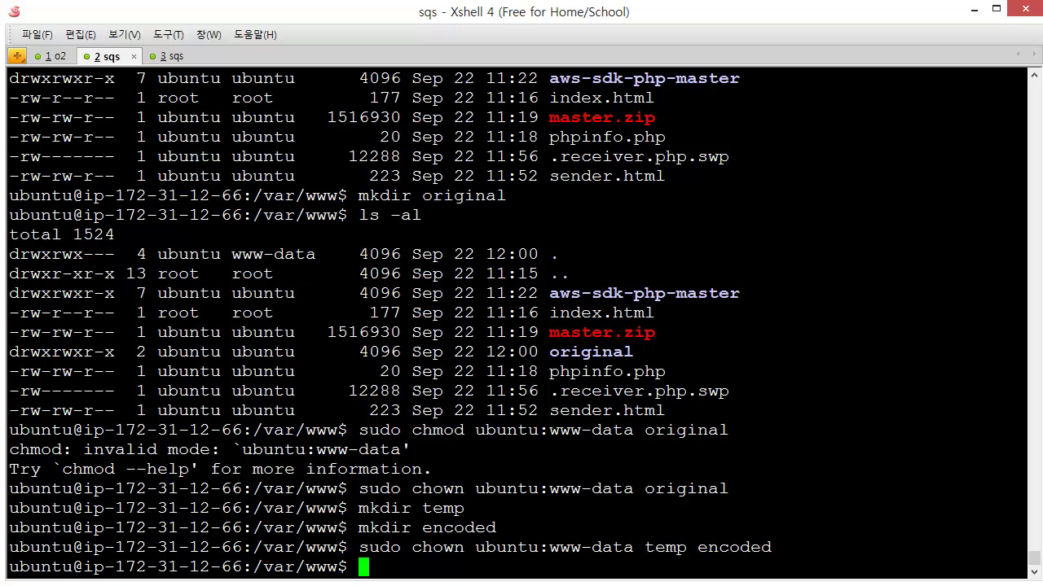
- Resume the suspended receiver.php editor and examine the move_uploaded_file condition and the code block it guards
text(fg)
key(Return)
key(j)
key(j)
key(j)
key($)
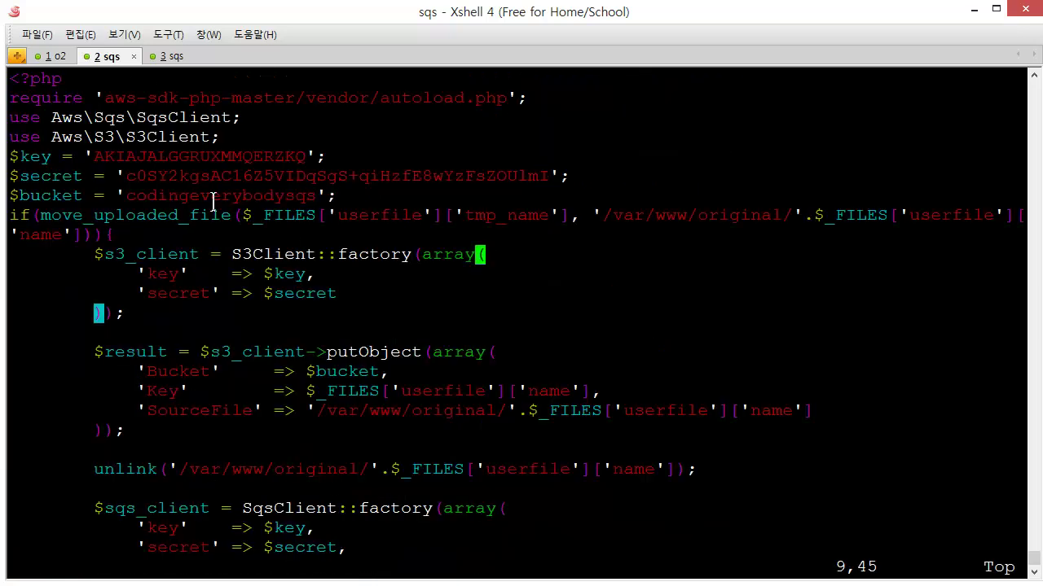
drag(39, 215, 96, 234)
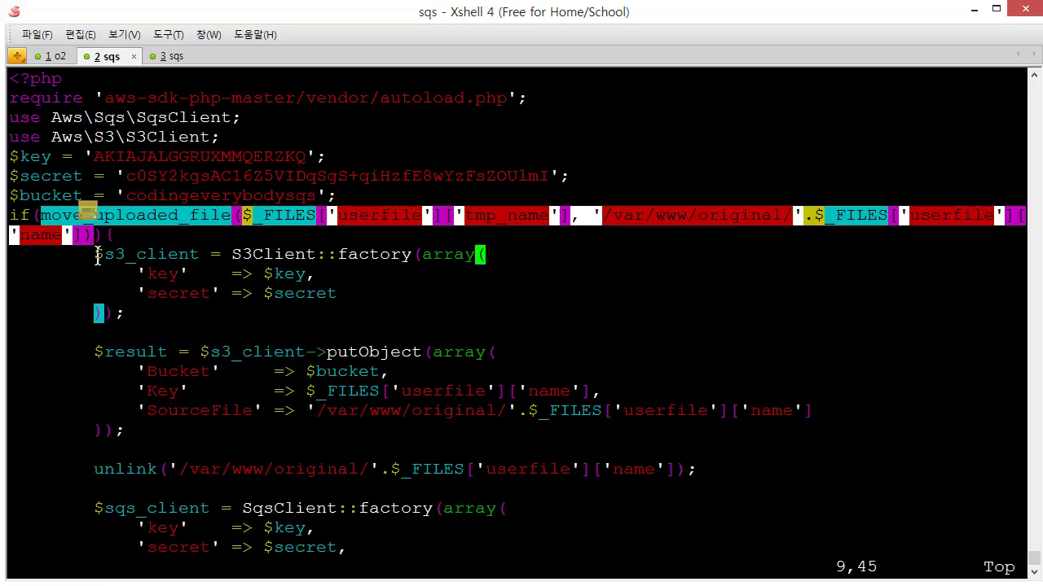
drag(96, 252, 274, 486)
click(284, 515)
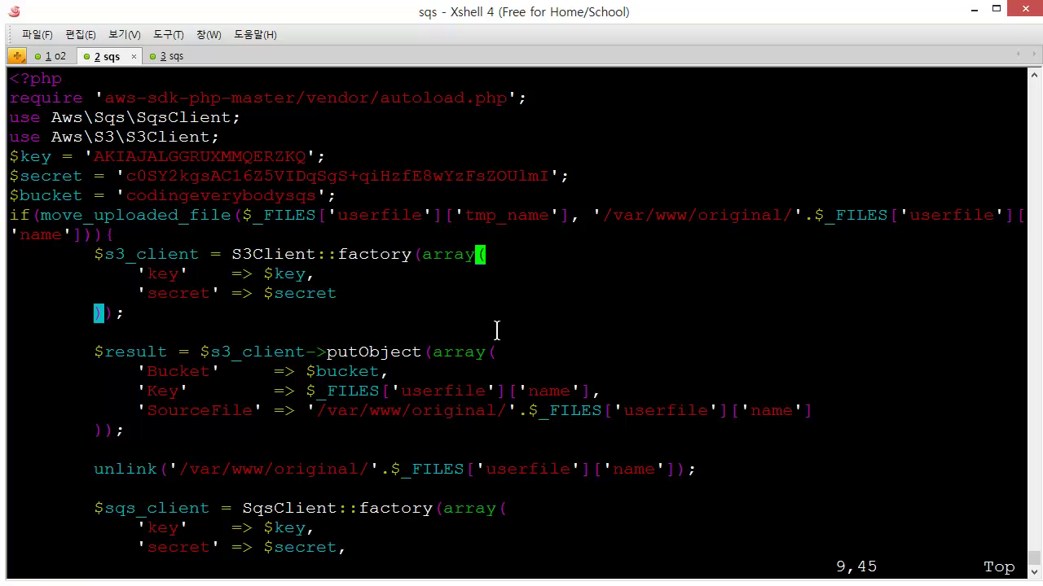
- Examine the S3Client::factory call in receiver.php and the key and secret entries of its array
key(Left)
key(Down)
key(Down)
key(Left)
key(Up)
key(Up)
key(Right)
key(Right)
key(Right)
key(Right)
key(Right)
key(Right)
key(Right)
key(Right)
key(Down)
key(Down)
key(Down)
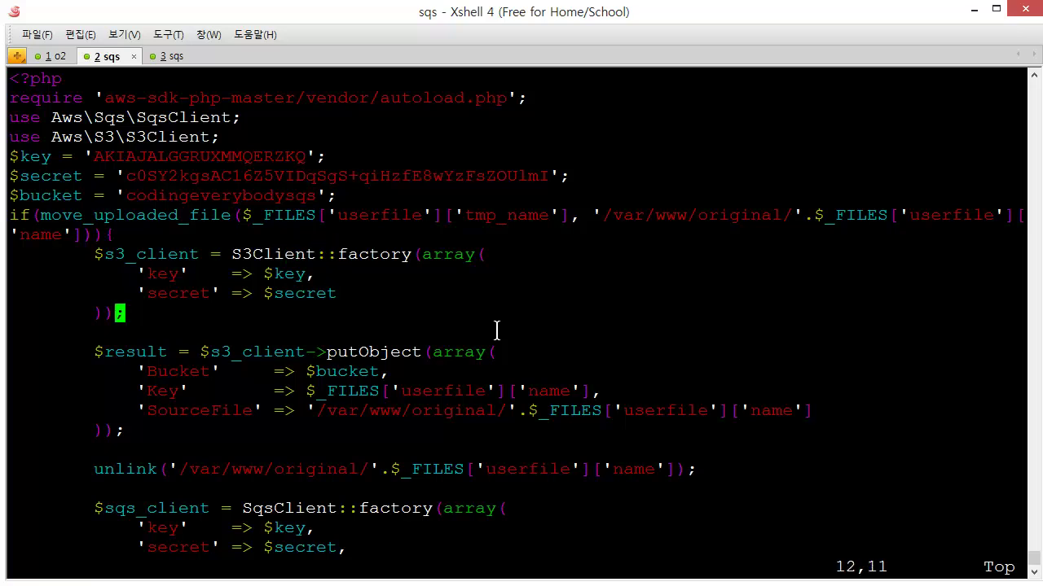
key(Up)
key(Up)
key(Up)
key(Down)
key(Down)
key(Up)
key(Up)
key(Up)
key(Right)
key(Down)
key(Right)
key(Right)
key(Right)
key(Right)
key(Right)
key(Right)
key(Down)
key(Down)
key(Up)
key(Left)
key(Left)
key(Left)
key(Left)
key(Left)
key(Left)
key(Left)
key(Left)
key(Left)
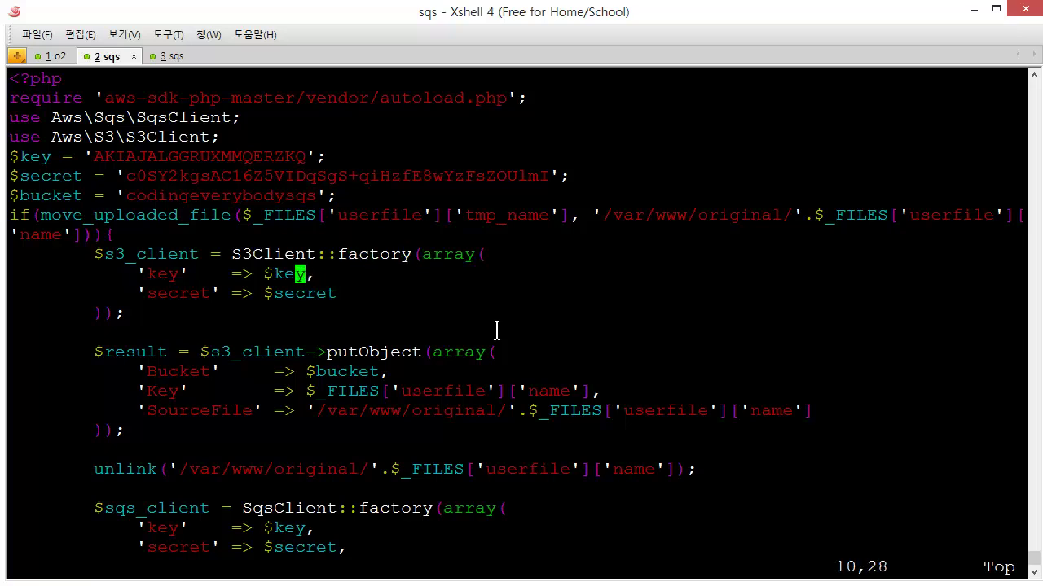
key(Left)
key(Left)
key(Left)
key(Left)
key(Left)
key(Left)
key(Left)
key(Left)
key(Left)
key(Right)
key(Right)
key(Right)
key(Right)
key(Right)
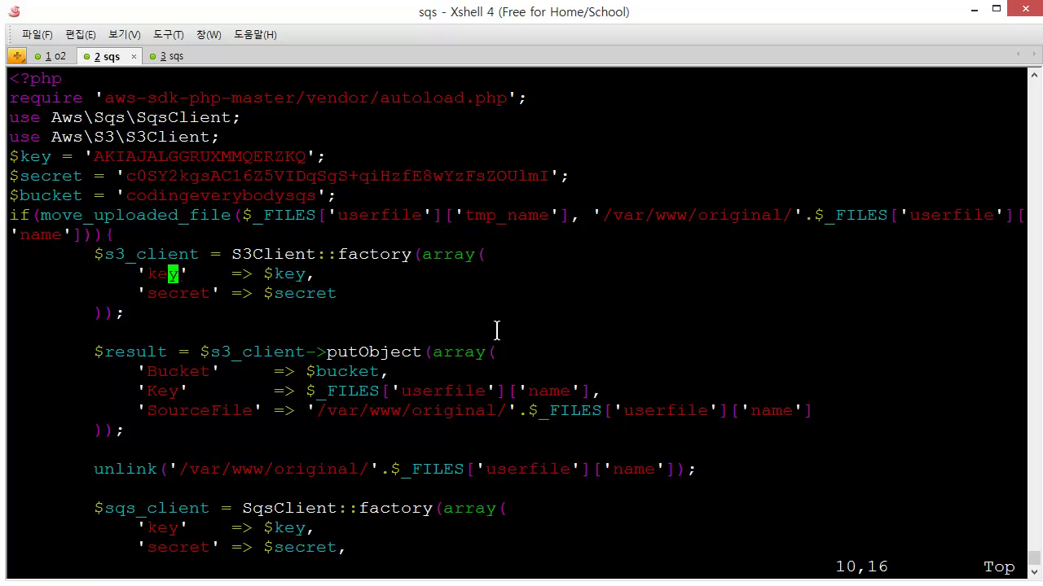
- Trace the key and secret variables from their definitions to the values passed into the S3Client factory
double_click(196, 157)
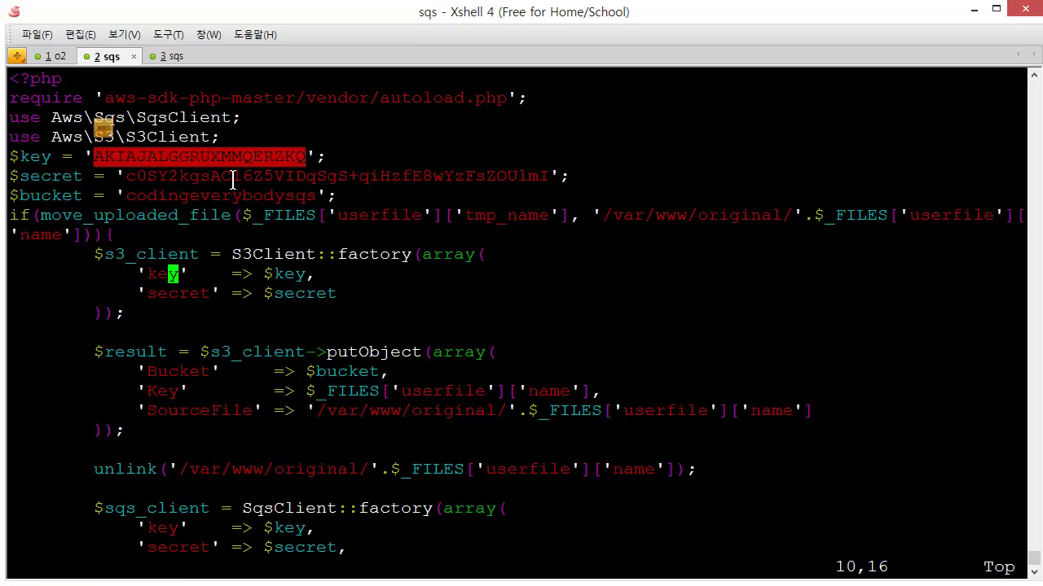
double_click(282, 275)
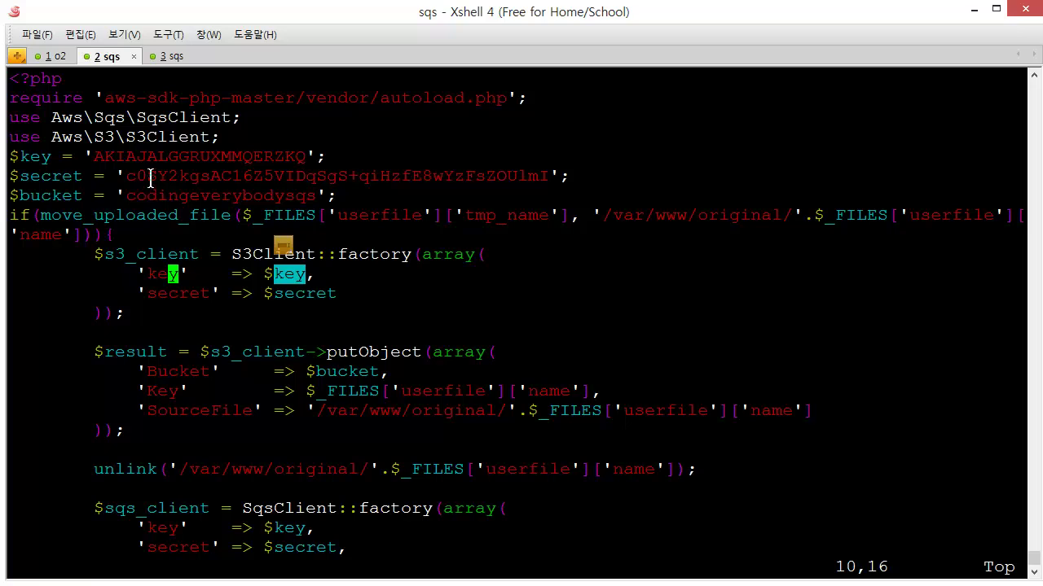
double_click(294, 297)
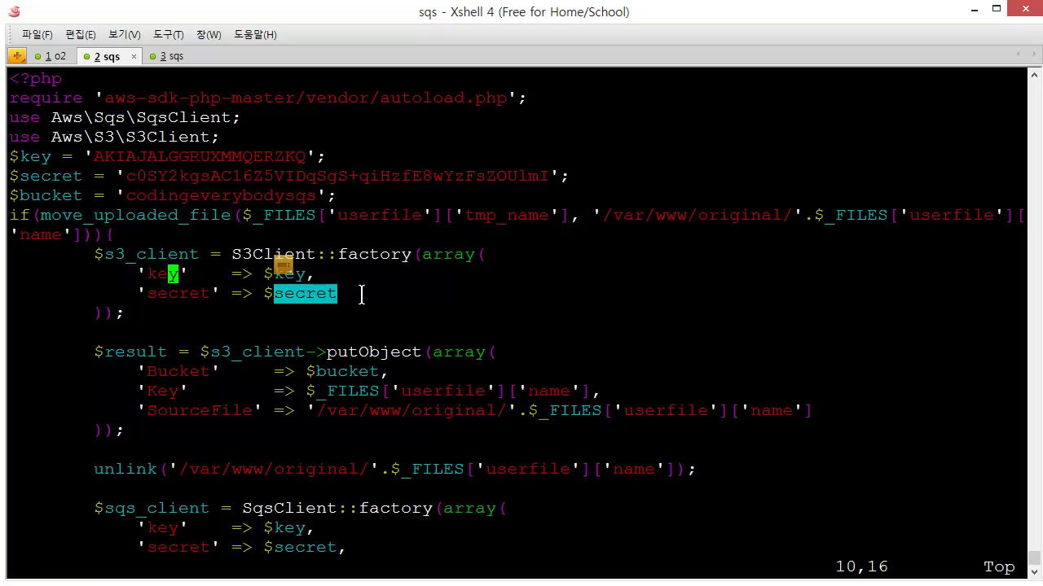
key(Down)
key(Up)
key(Up)
key(Up)
key(Down)
key(Right)
key(Right)
key(Right)
key(Right)
key(Right)
key(Right)
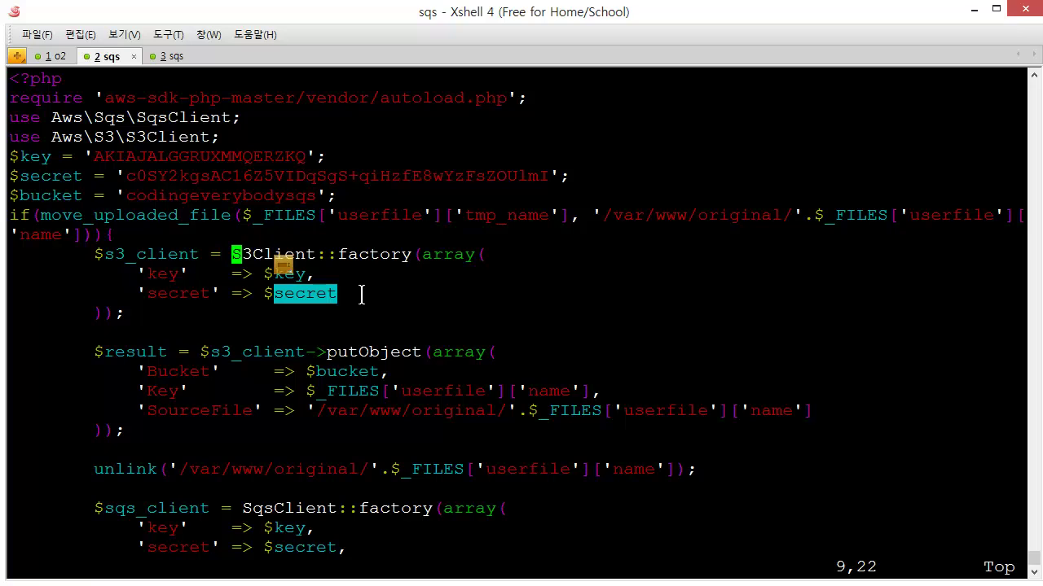
- Examine the s3_client putObject call and its Bucket, Key and SourceFile parameters
key(Down)
key(Down)
key(Down)
key(Down)
key(Down)
key(Right)
key(Right)
key(Right)
key(Right)
key(Right)
key(Right)
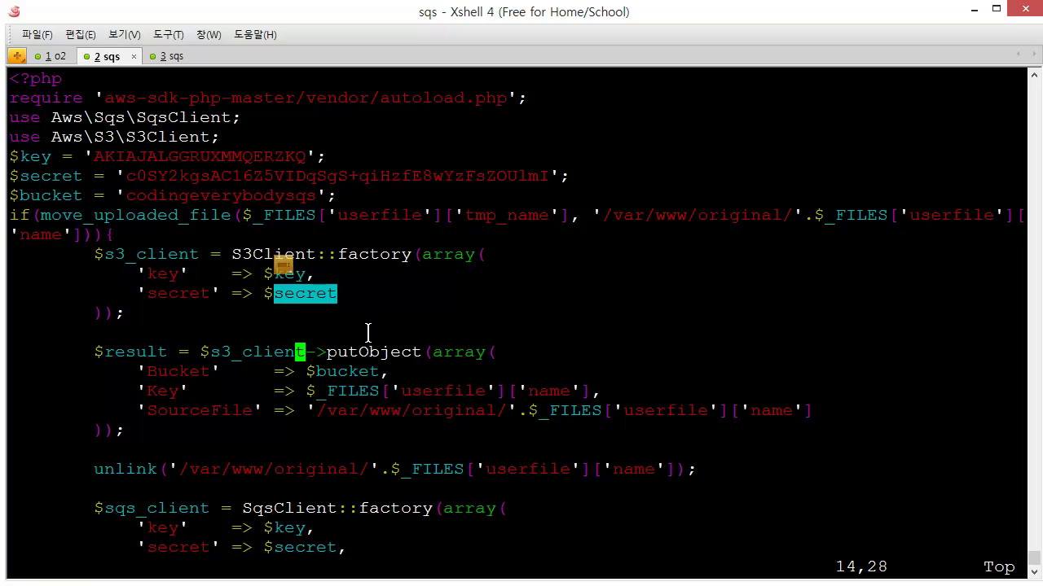
double_click(372, 351)
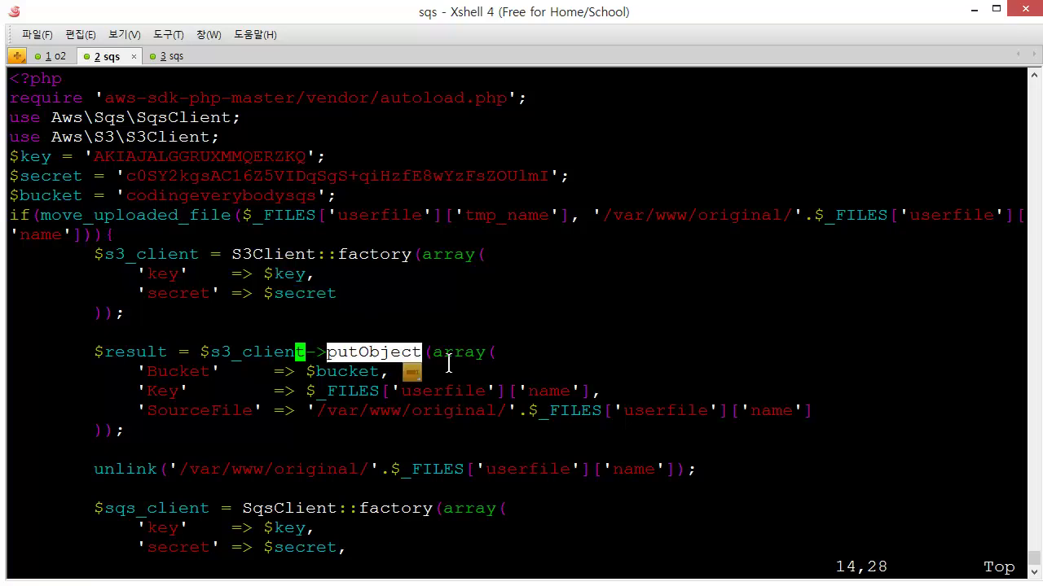
drag(432, 352, 114, 430)
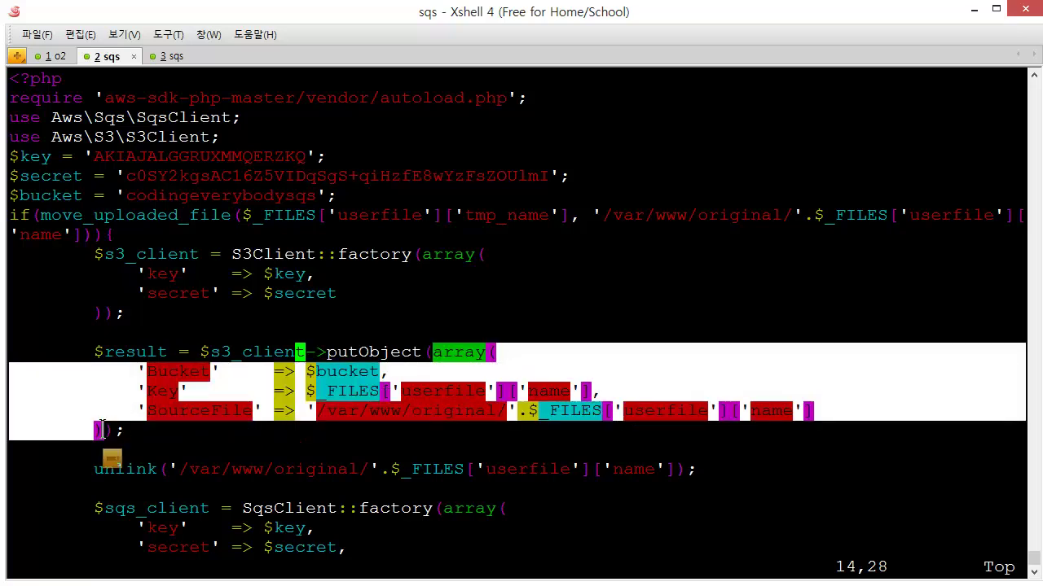
click(189, 407)
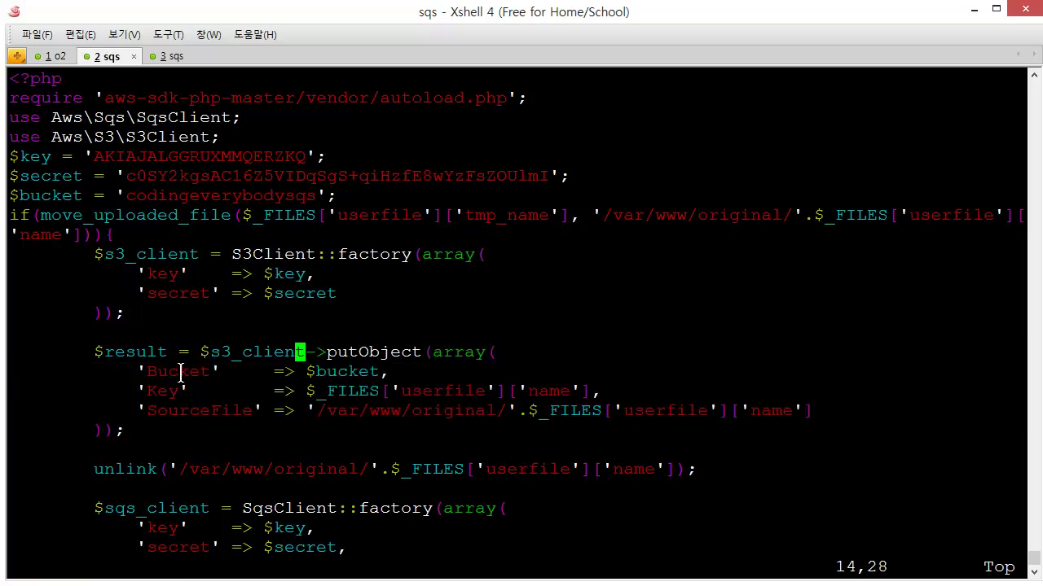
double_click(181, 373)
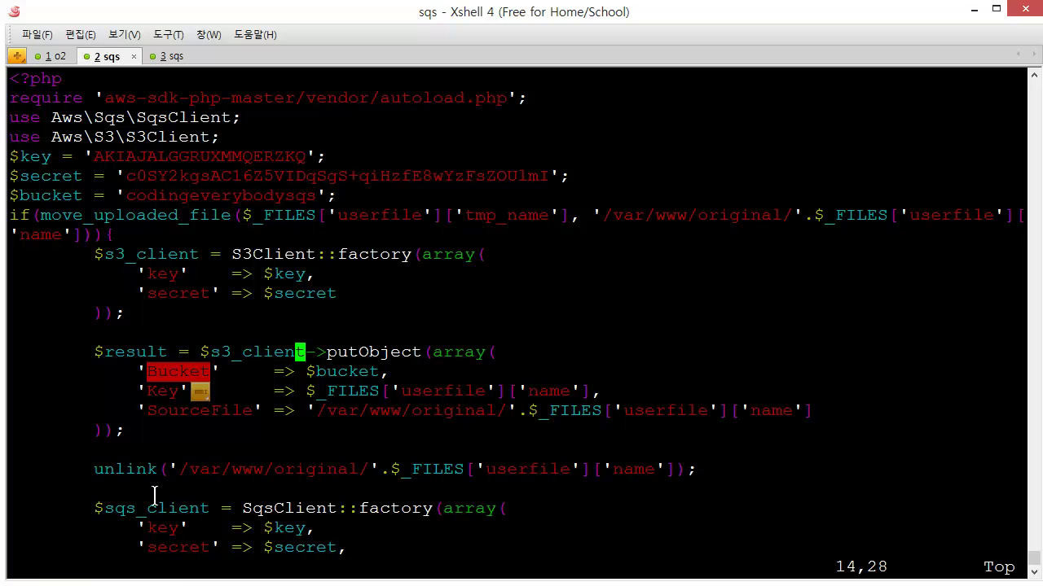
- Switch to the browser's S3 console and open the codingeverybodysqs bucket from the list of all buckets
key(alt+Tab)
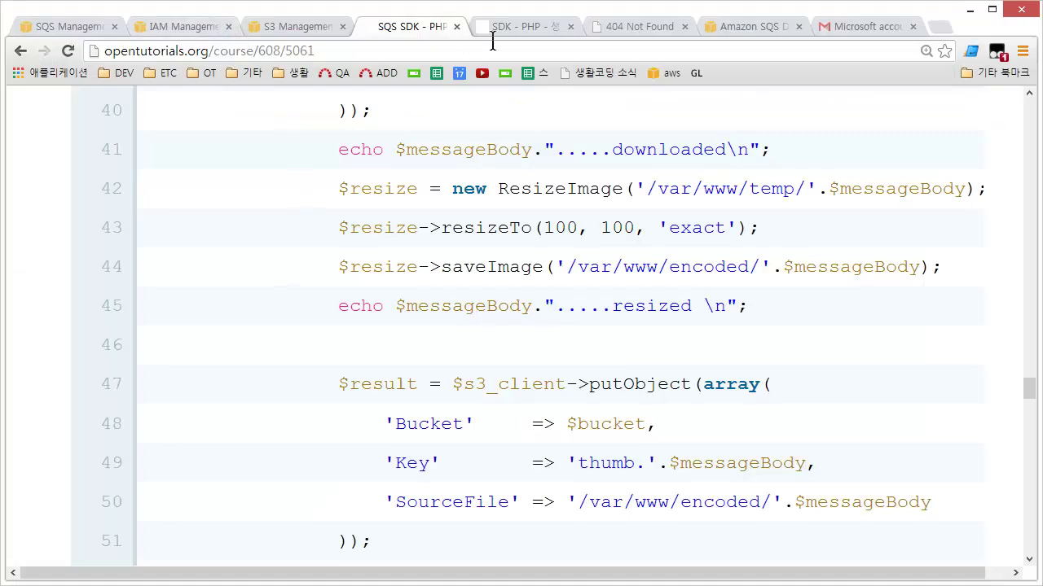
click(278, 28)
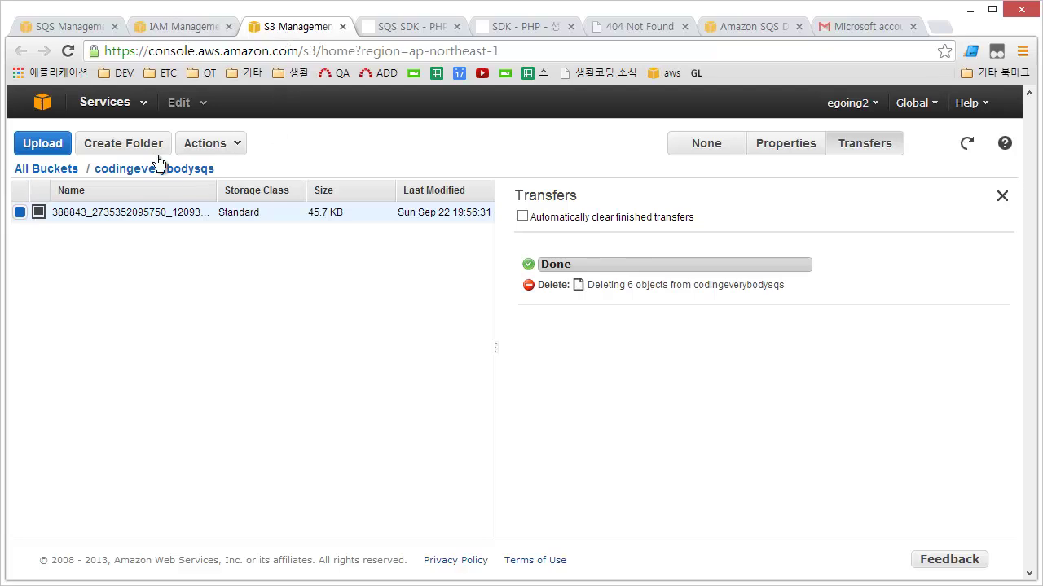
click(70, 168)
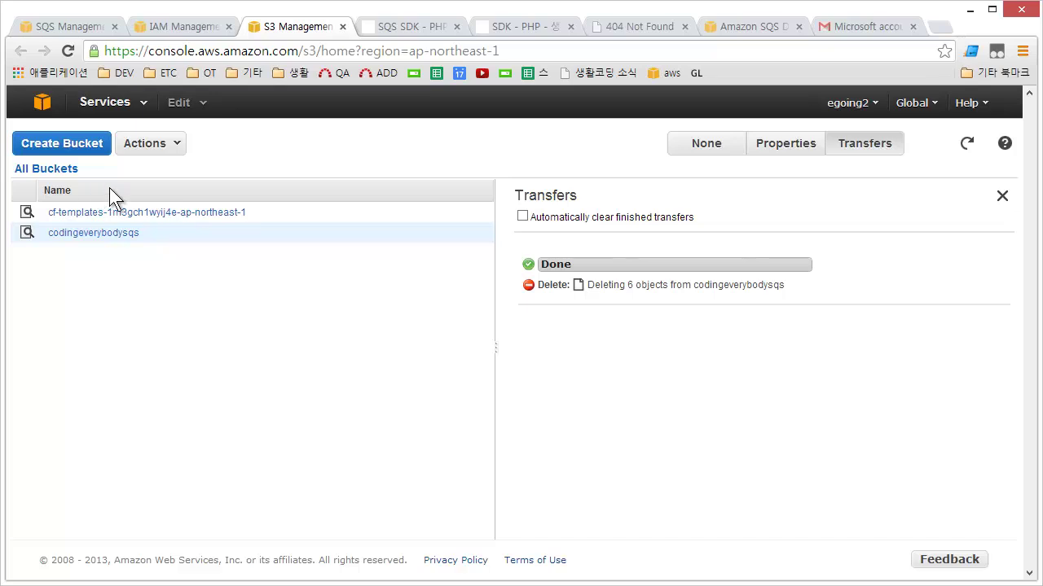
click(118, 236)
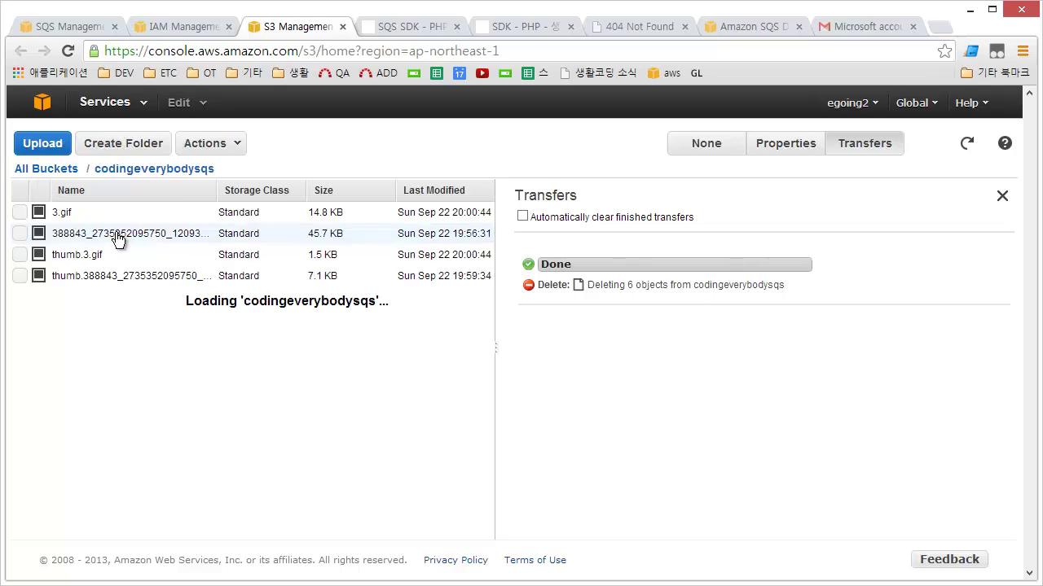
- Return to receiver.php in Xshell and trace the putObject bucket variable to its codingeverybodysqs definition
key(alt+Tab)
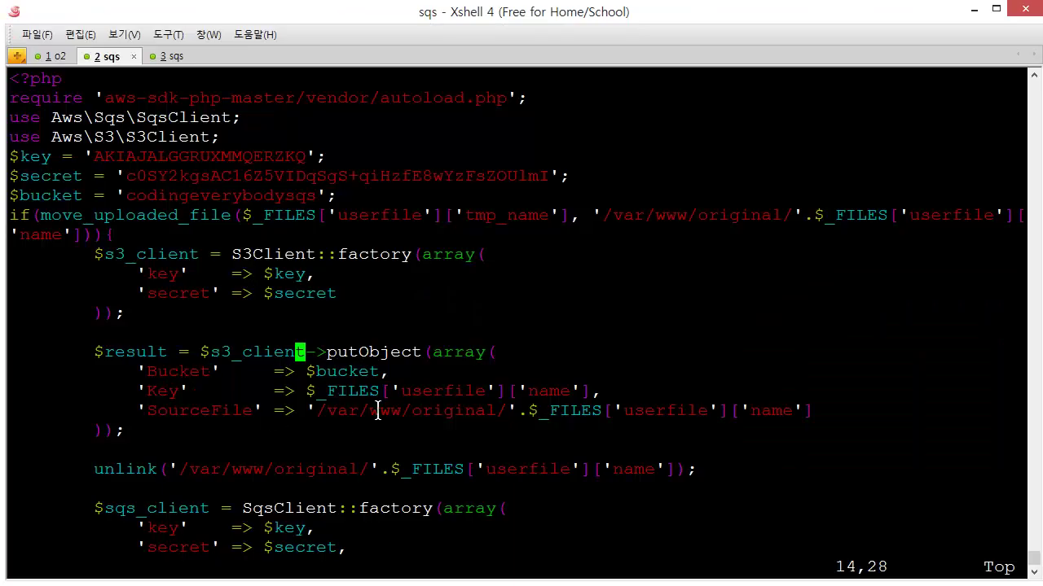
double_click(330, 373)
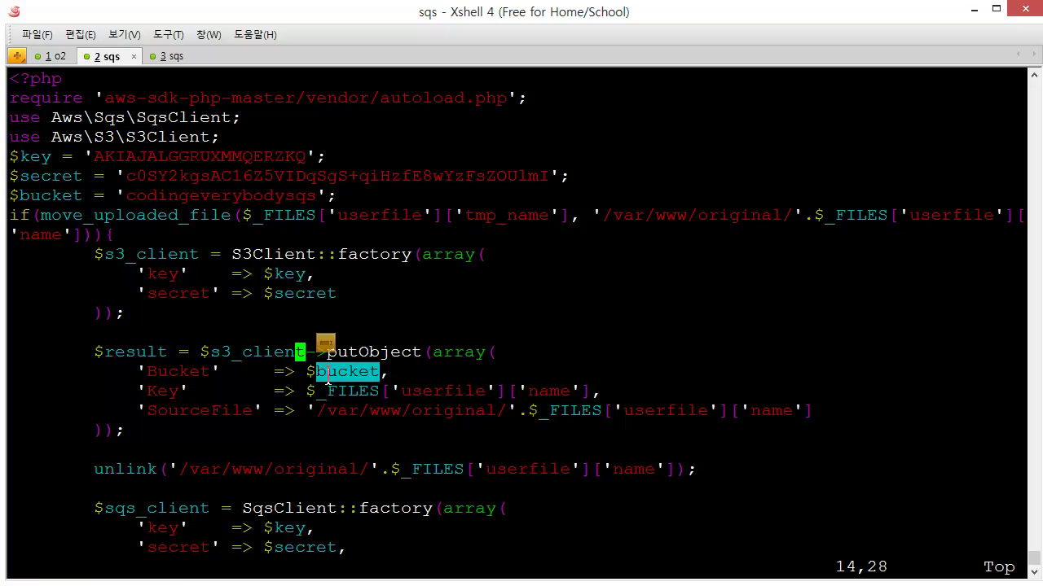
double_click(221, 200)
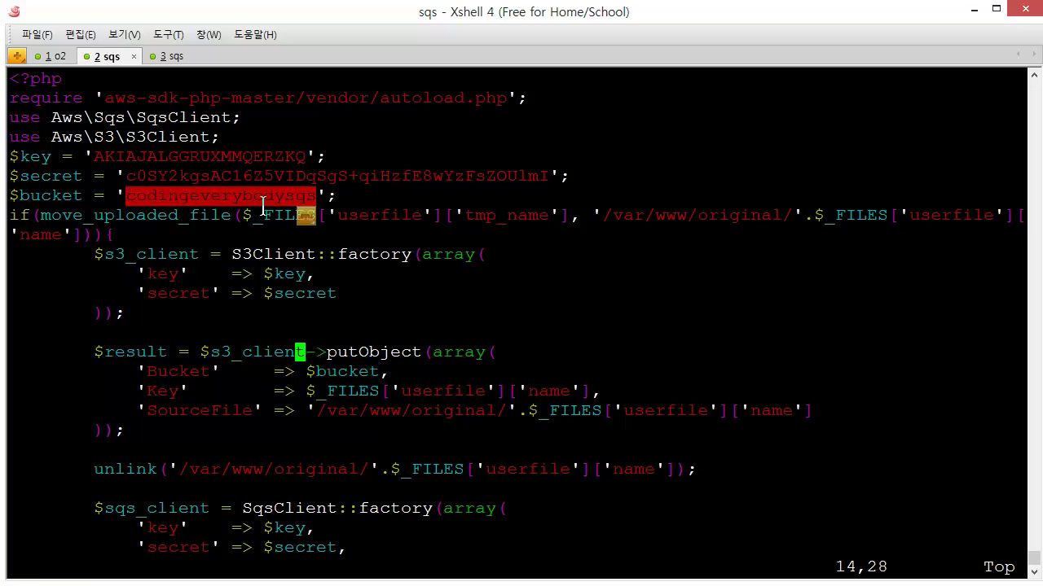
key(alt+Tab)
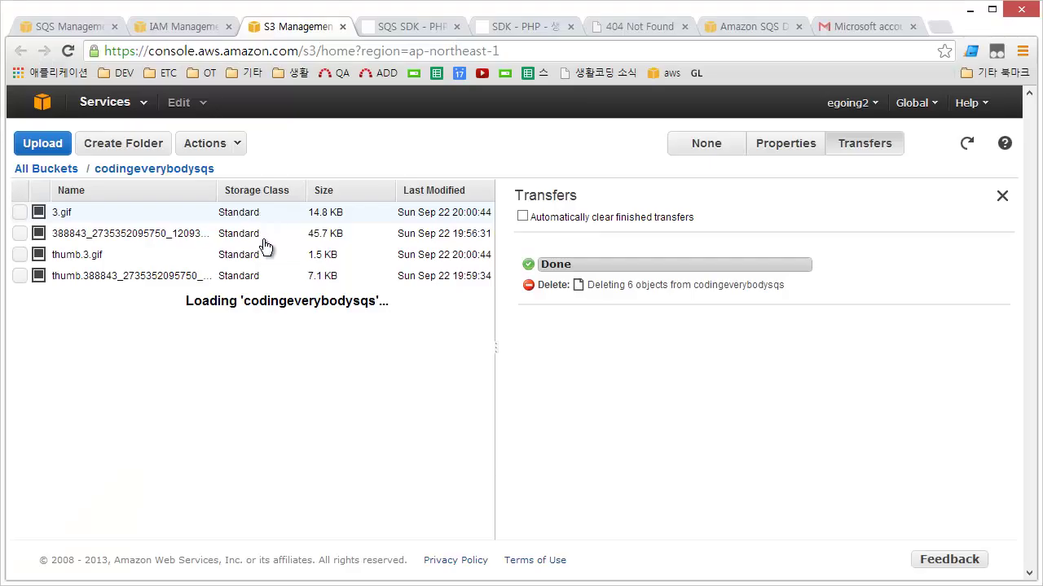
click(51, 171)
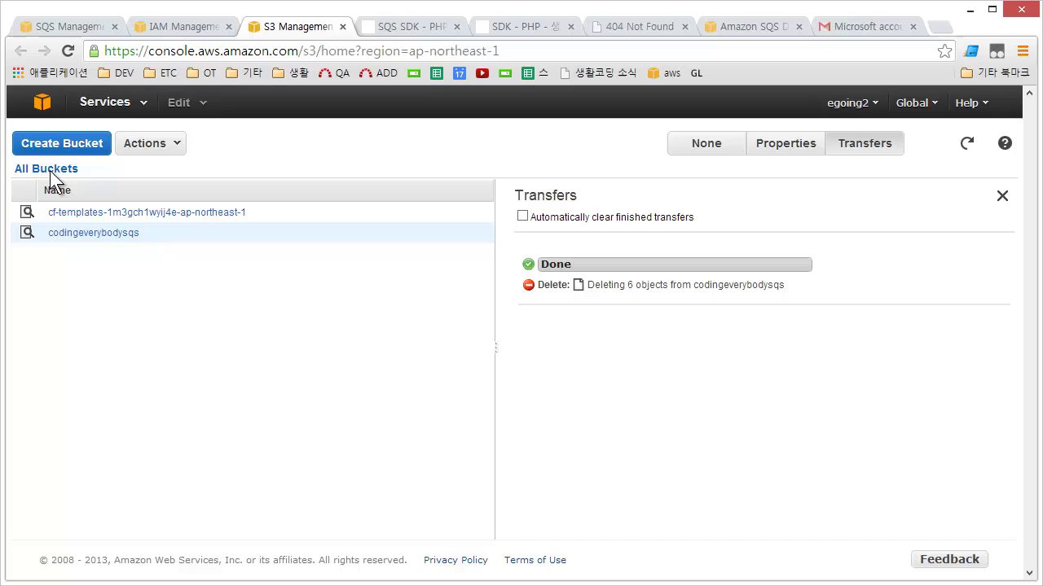
click(91, 145)
click(355, 331)
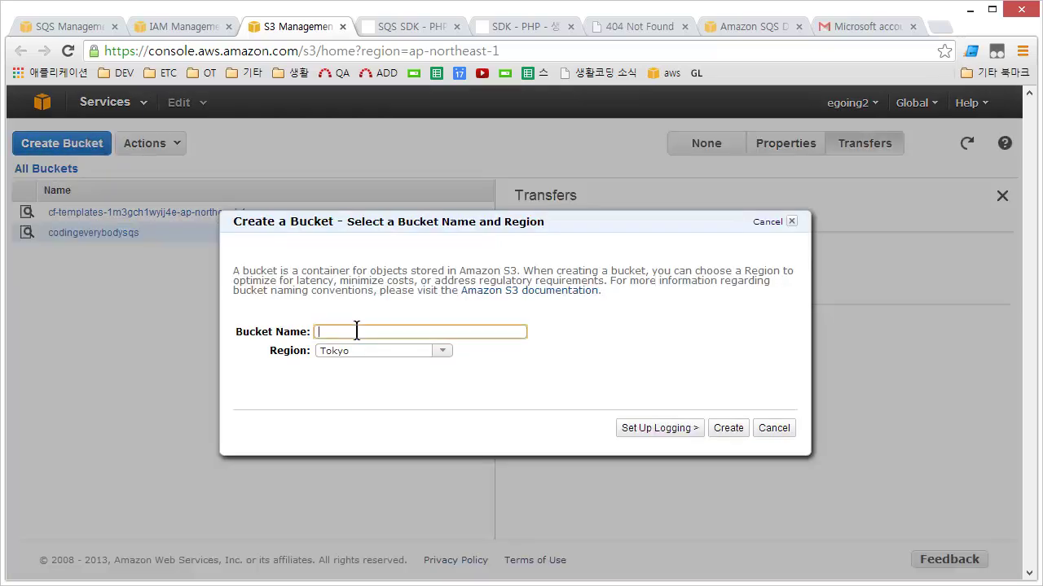
text(codingeverybodysqs)
click(414, 351)
click(440, 352)
click(626, 367)
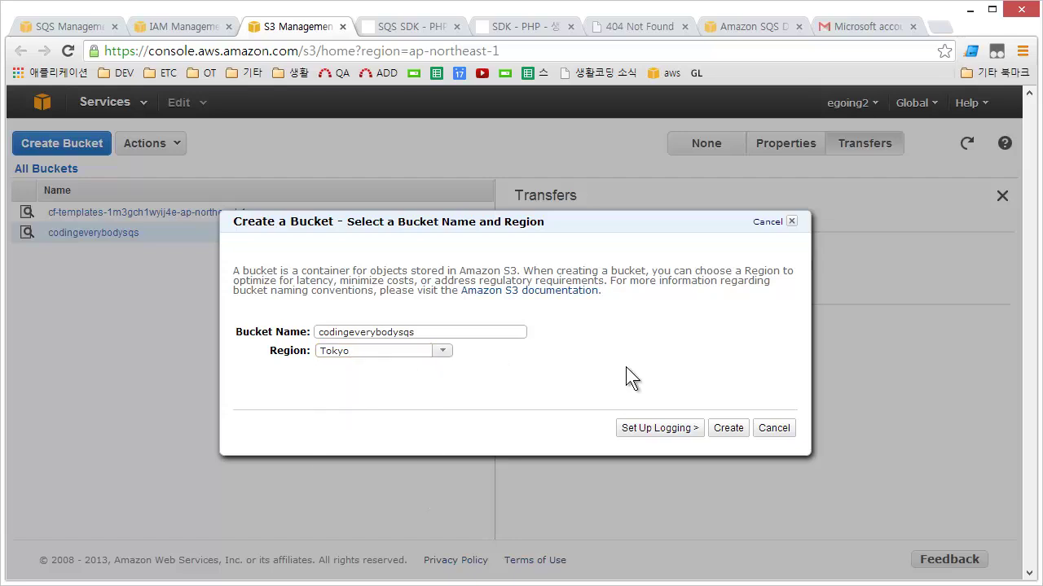
click(780, 432)
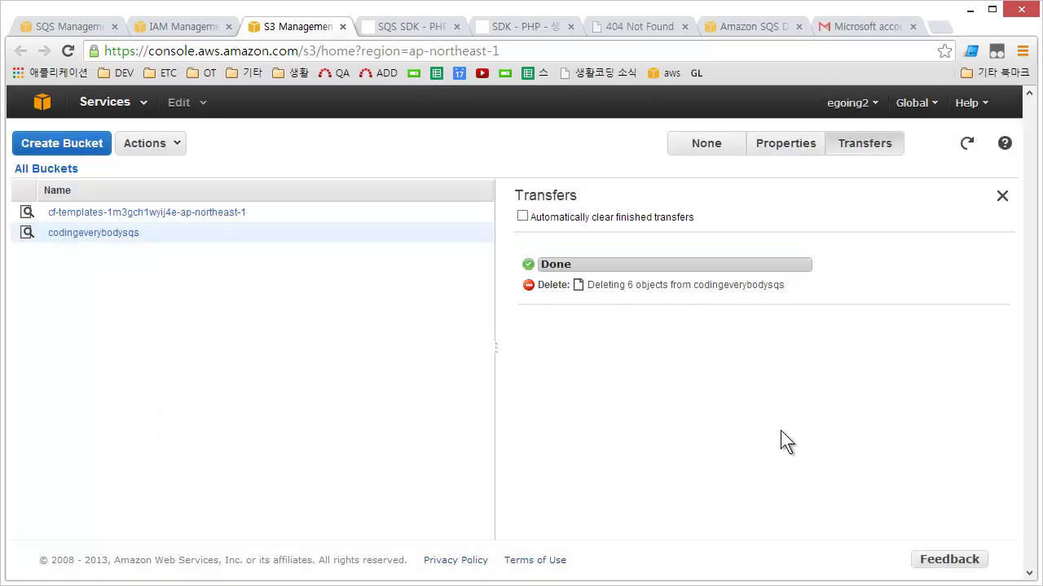
- Return to receiver.php in Xshell and examine the values passed as Key, SourceFile and Bucket in the putObject array
key(alt+Tab)
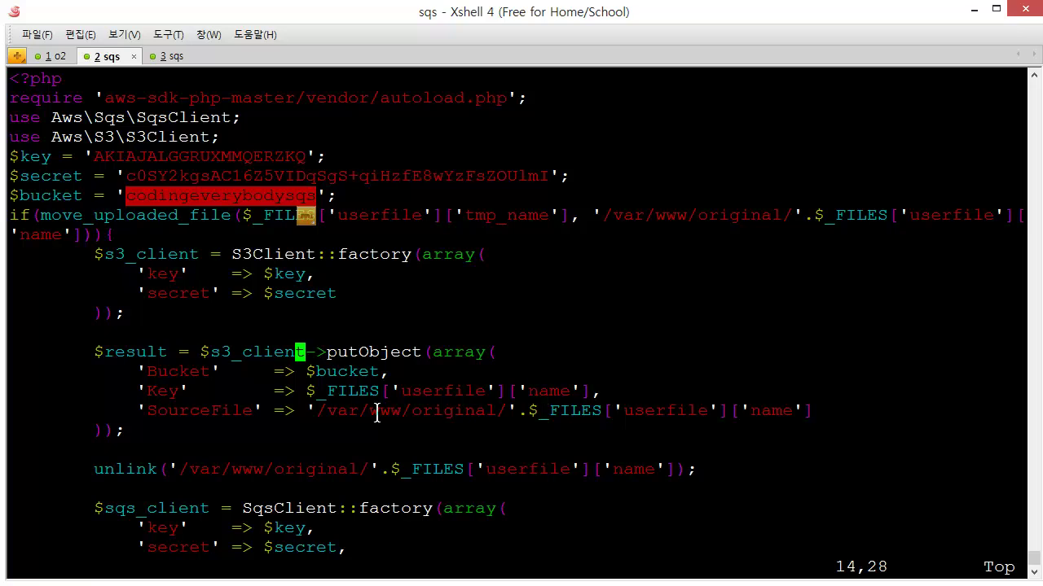
double_click(161, 391)
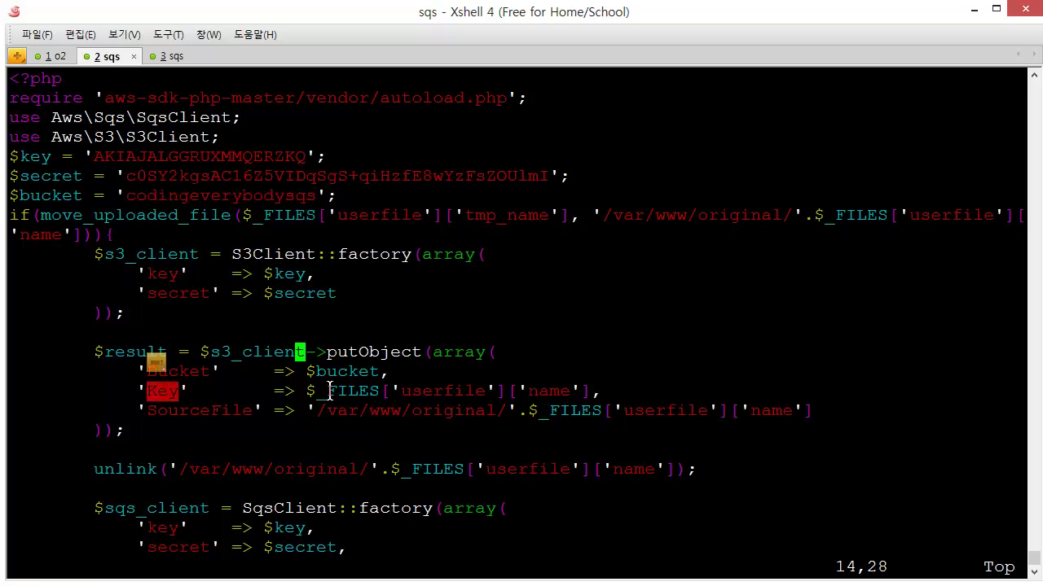
drag(308, 390, 593, 392)
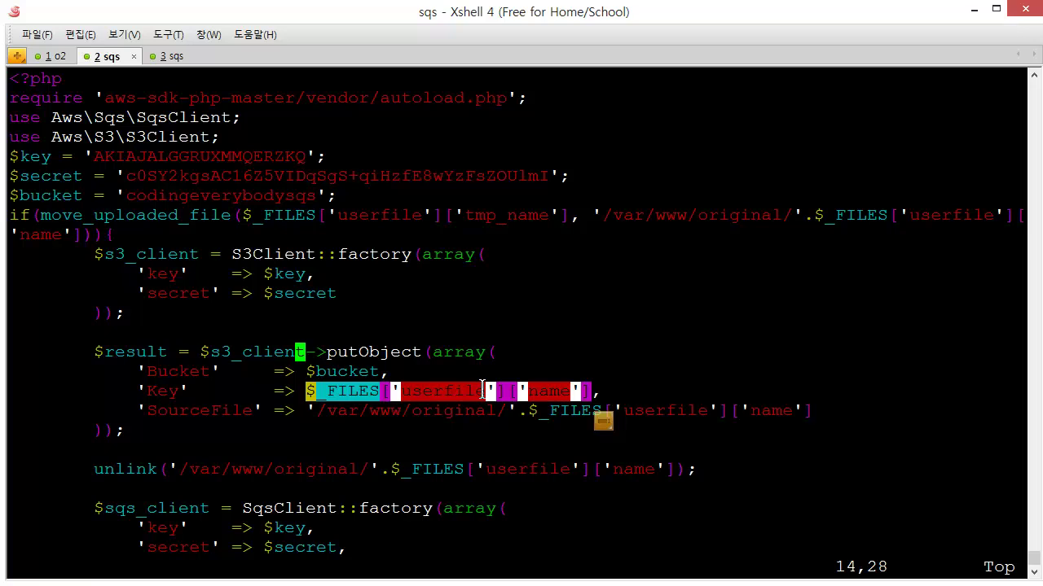
double_click(196, 410)
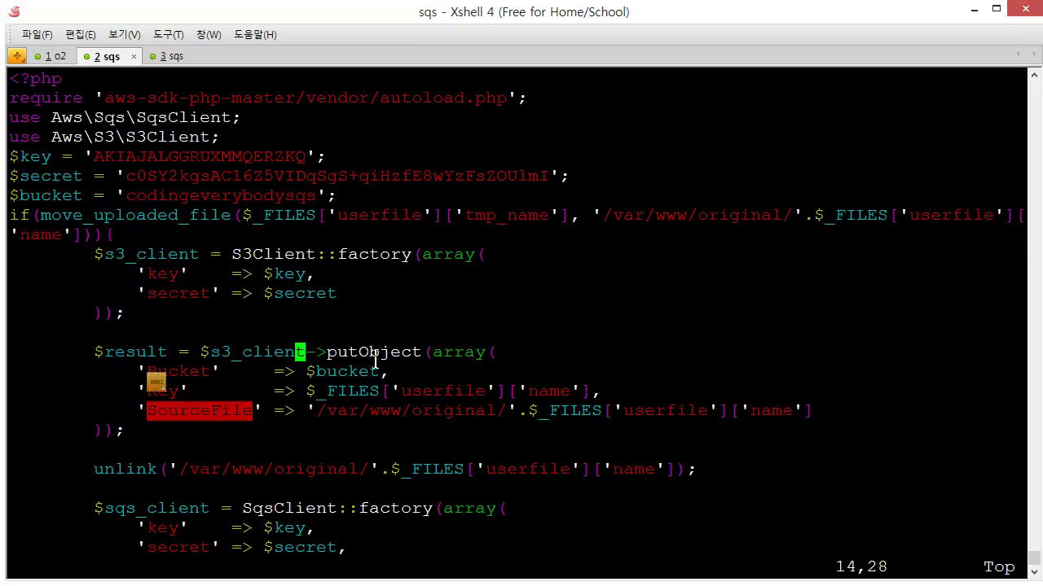
drag(310, 410, 810, 410)
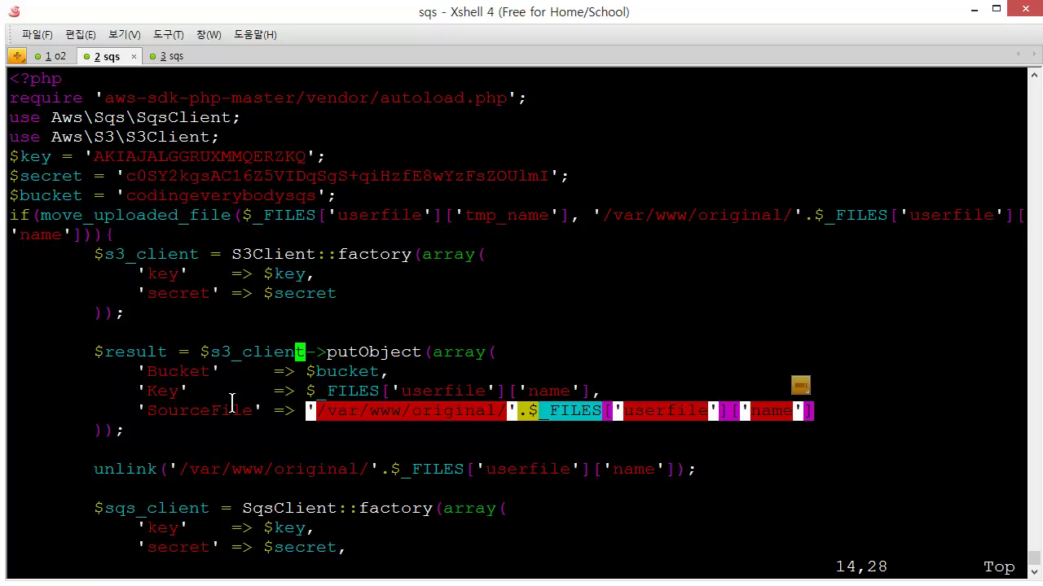
drag(307, 371, 378, 373)
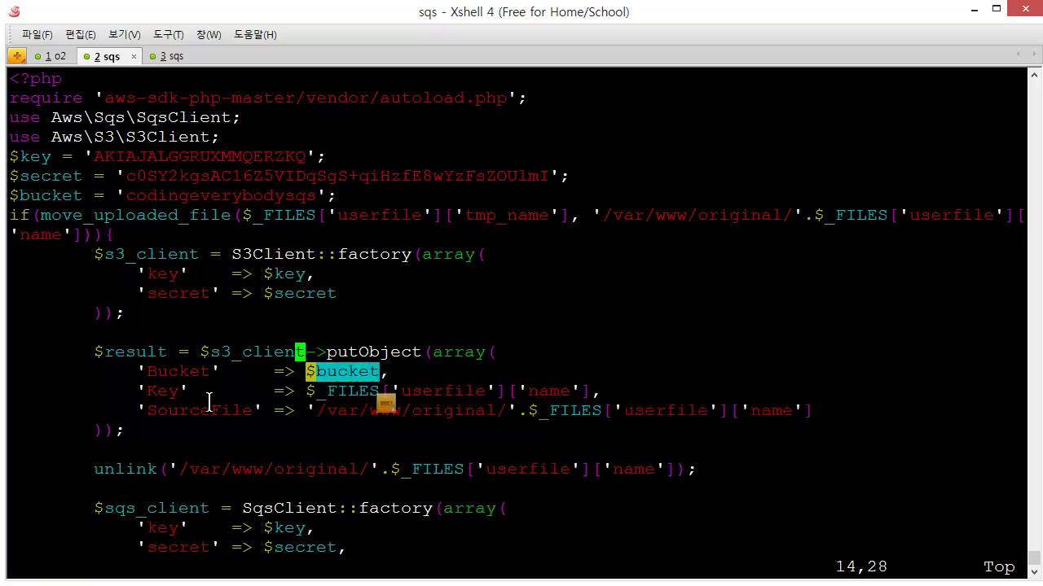
- Move the cursor to the unlink call in receiver.php and examine how it deletes the file from /var/www/original/
click(182, 435)
key(Down)
key(Down)
key(Down)
key(Down)
key(Down)
key(Down)
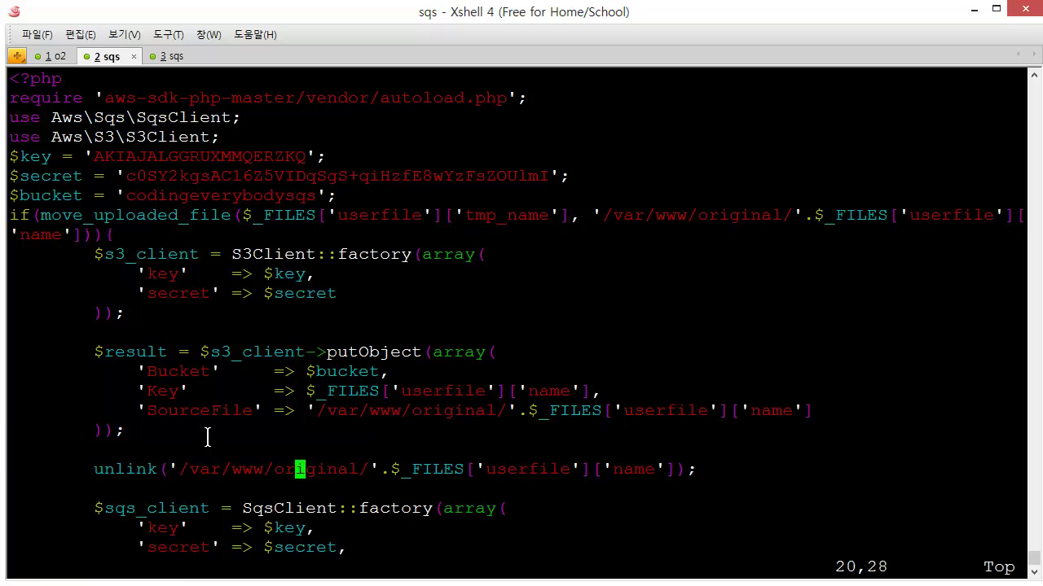
key(h)
key(h)
key(h)
key(h)
key(h)
key(h)
key(h)
key(h)
key(h)
key(h)
key(h)
key(h)
key(h)
key(h)
key(h)
key(h)
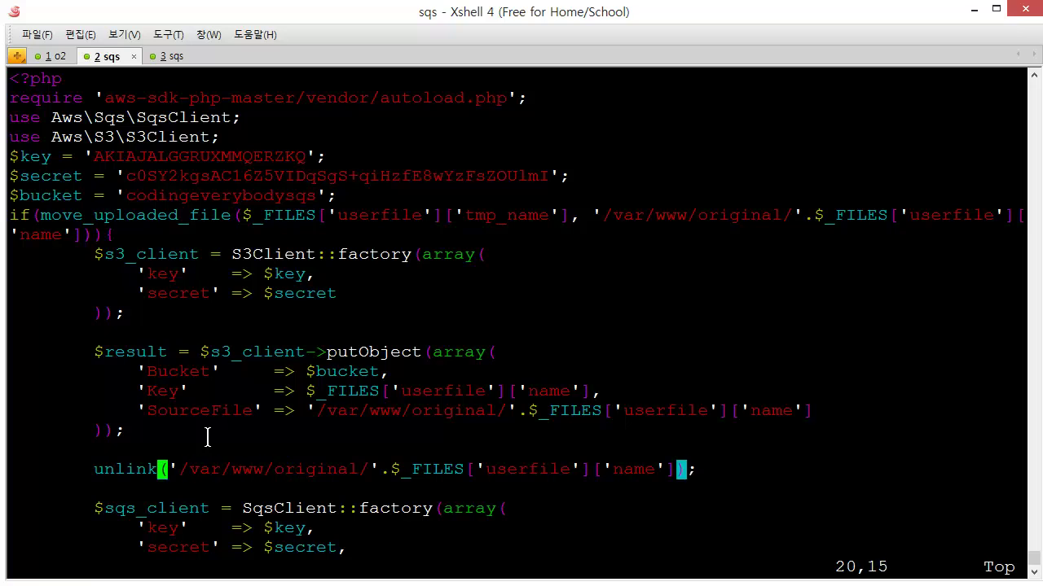
key(h)
key(h)
key(h)
key(h)
key(l)
- Move down to the sqs_client assignment and examine its SqsClient::factory call
key(j)
key(j)
key(j)
key(j)
key(j)
key(j)
key(j)
key(j)
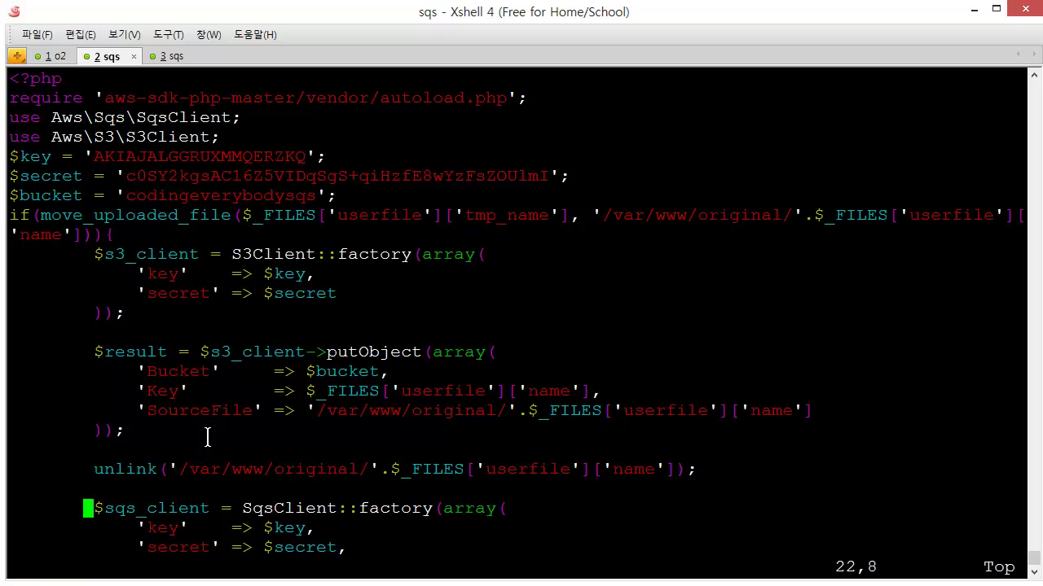
key(k)
key(k)
key(k)
key(k)
key(k)
key(k)
key(k)
key(j)
key(l)
key(l)
key(l)
key(l)
key(l)
key(l)
key(l)
key(l)
key(l)
key(l)
key(l)
key(l)
key(l)
key(l)
key(l)
key(l)
key(l)
key(l)
key(l)
key(l)
key(l)
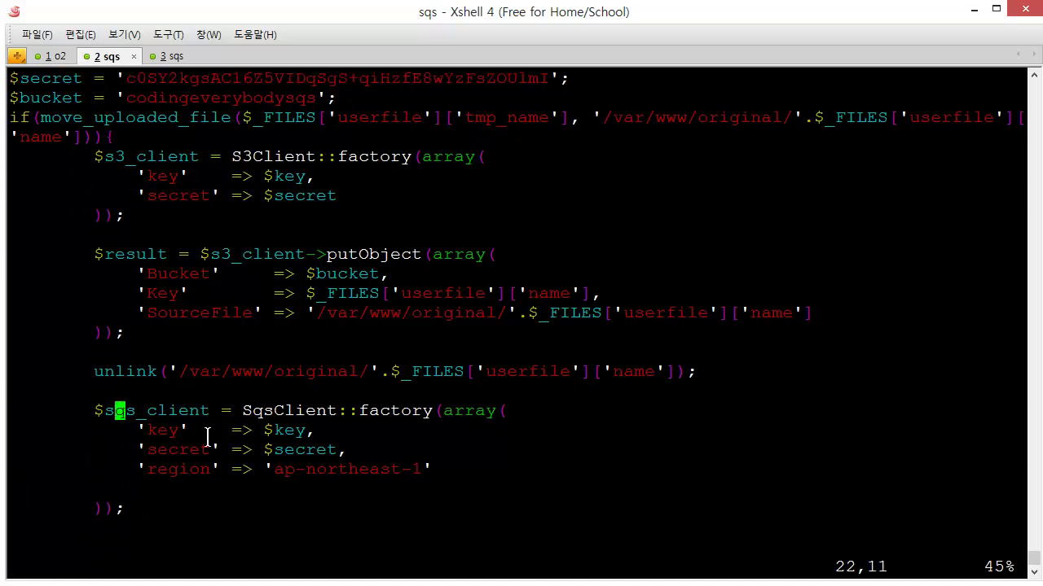
key(l)
key(l)
key(l)
key(l)
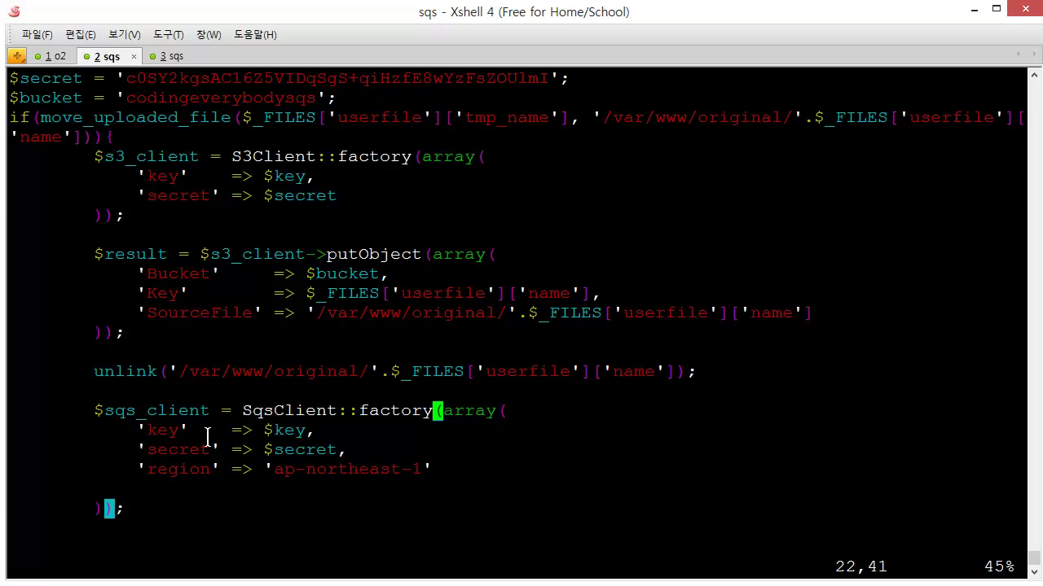
key(h)
key(h)
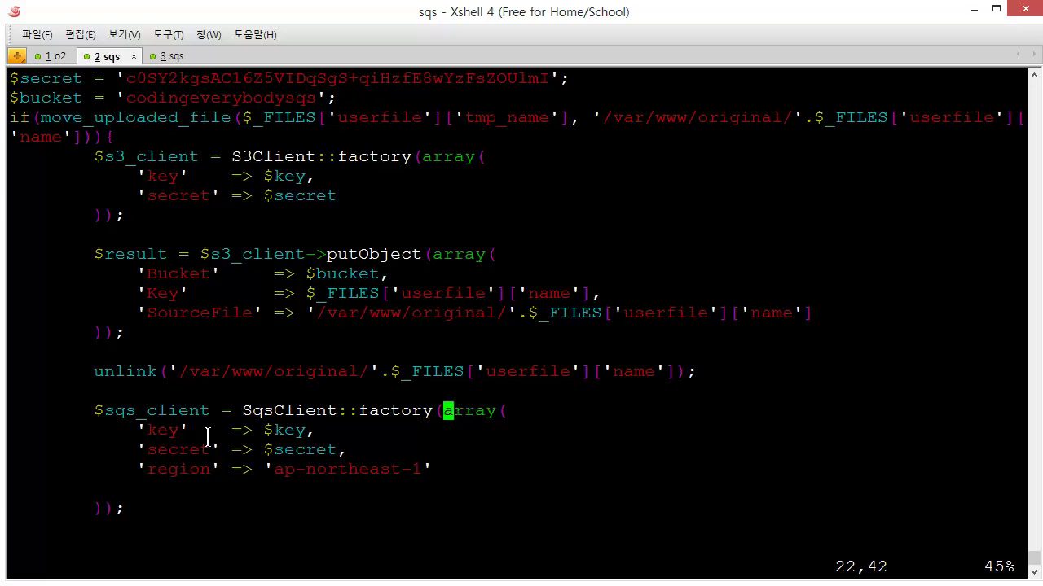
- Examine the key, secret and region entries of the SqsClient factory array
key(j)
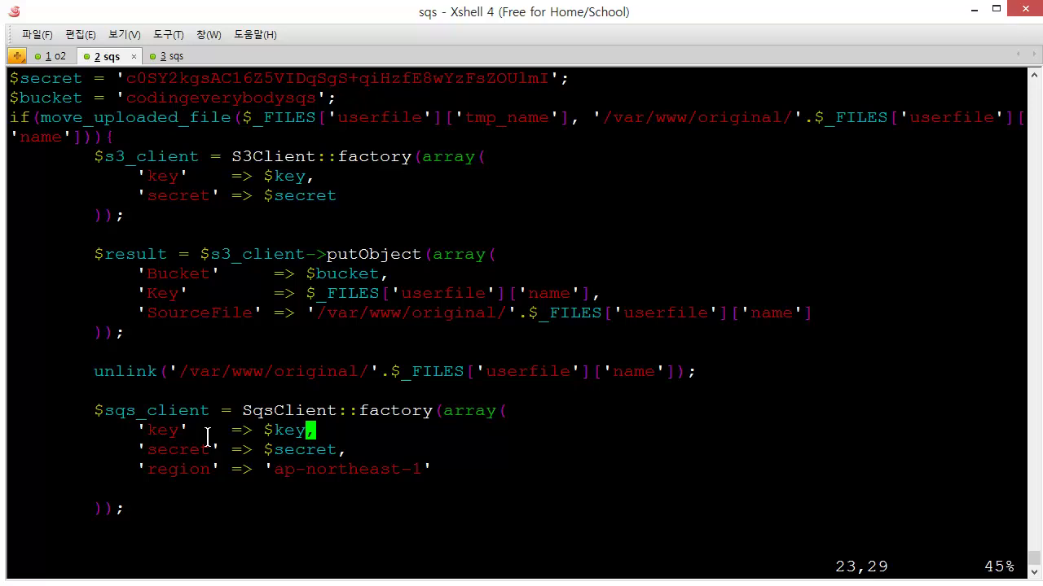
double_click(154, 430)
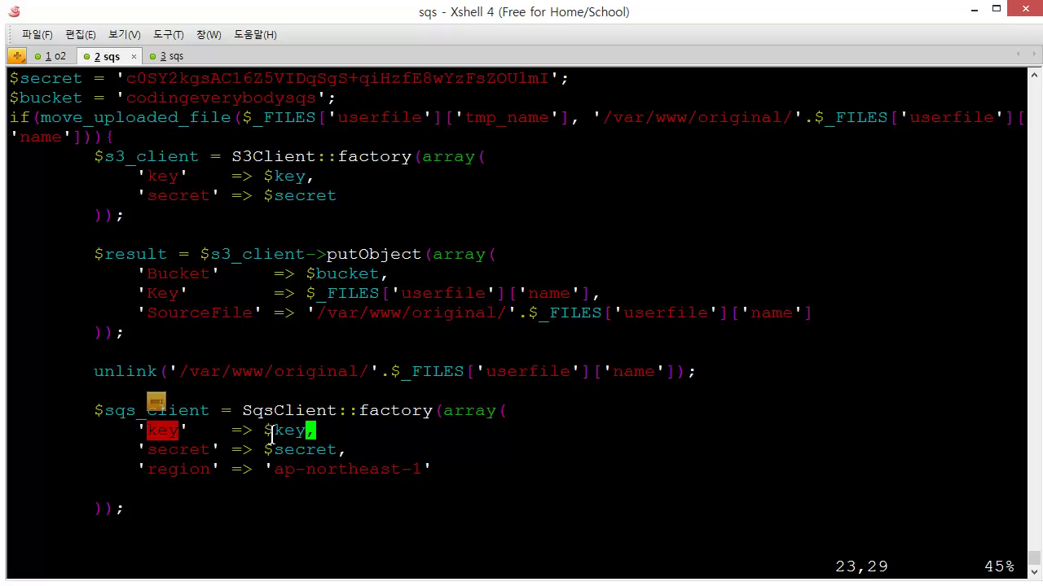
key(alt+Tab)
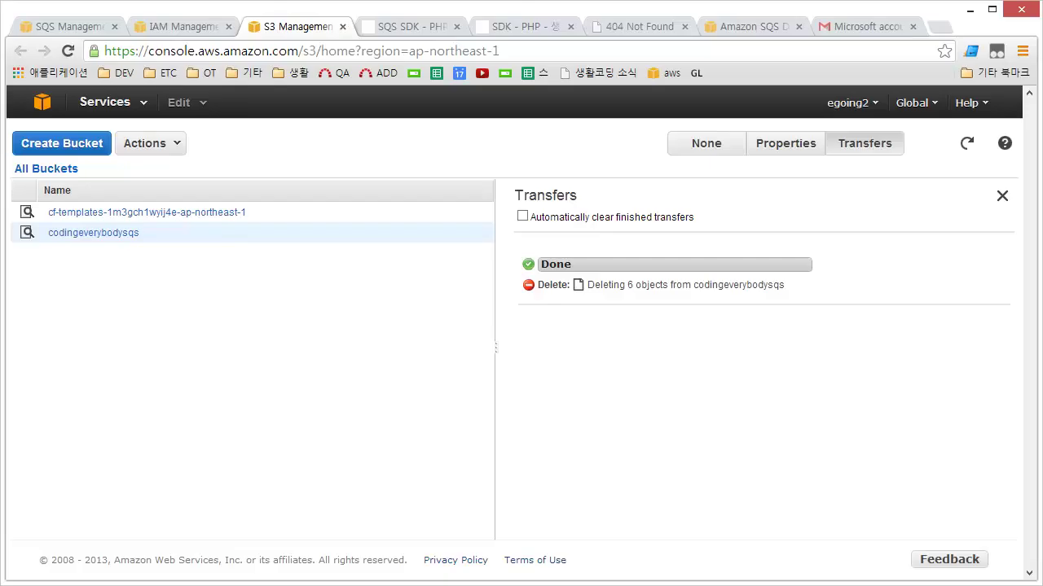
key(alt+Tab)
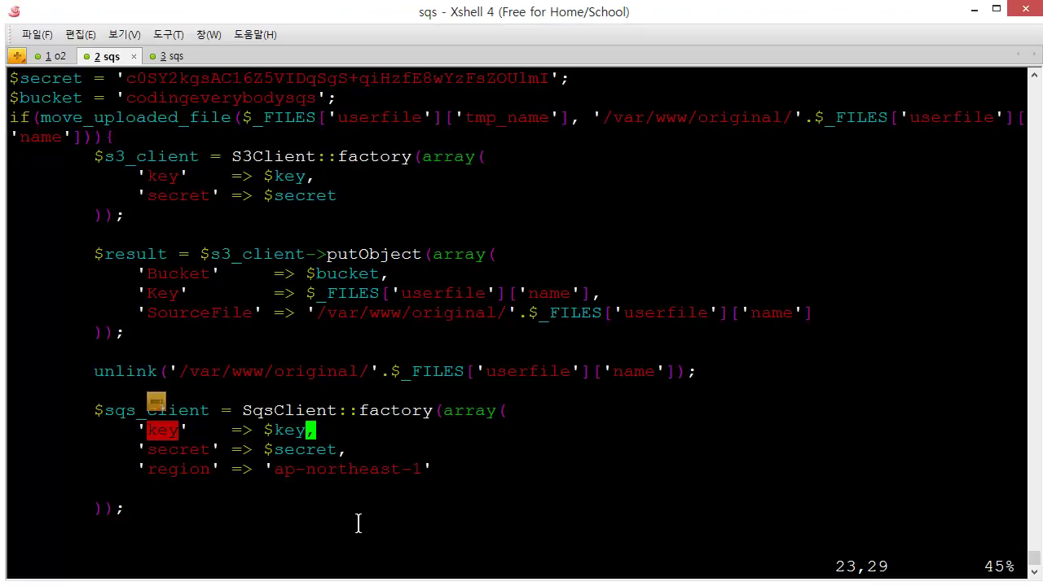
click(300, 429)
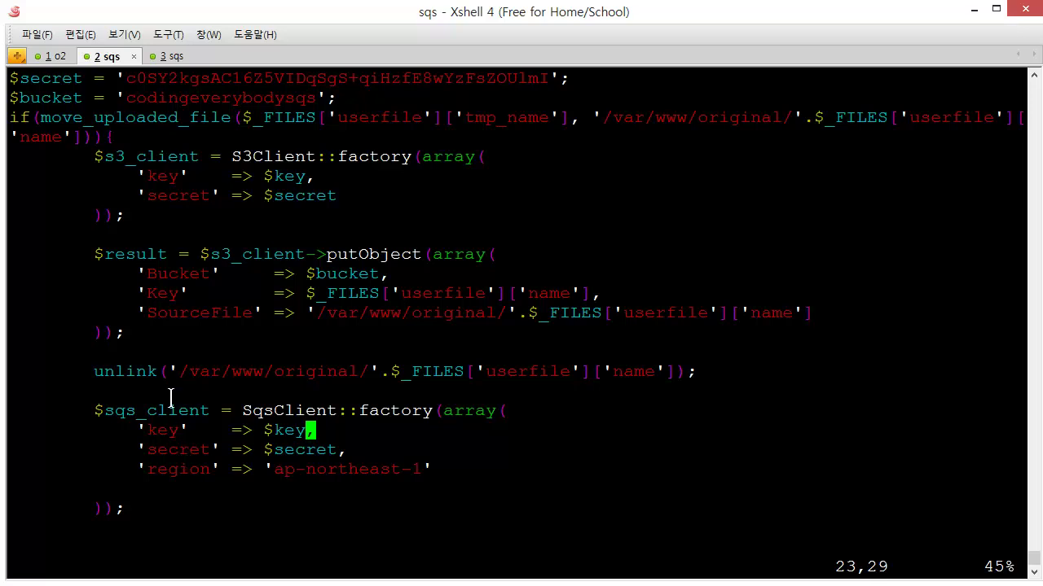
double_click(330, 473)
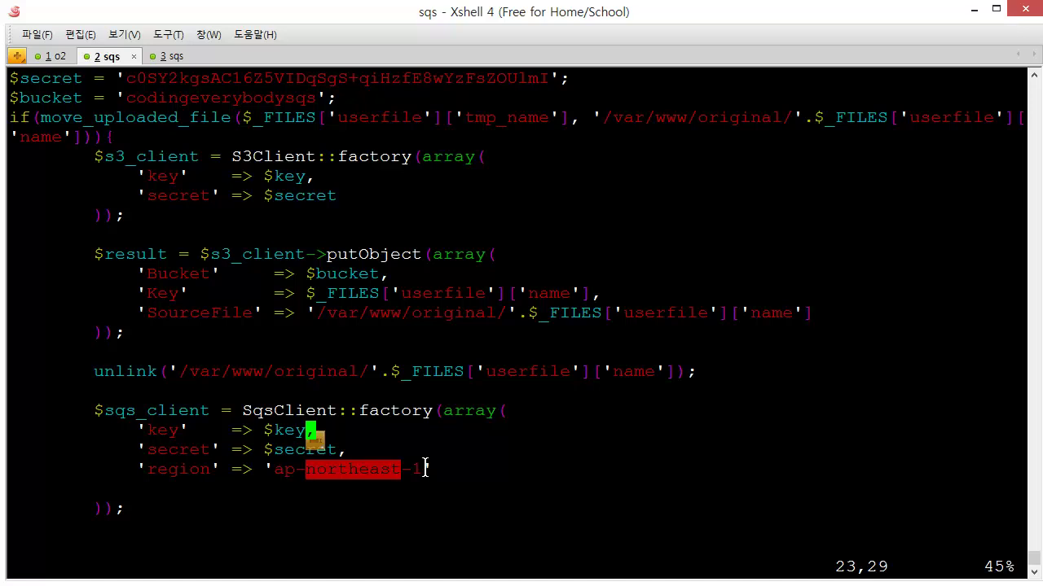
- Check the queues and the region list in the browser's SQS console, and return to receiver.php in Xshell
key(alt+Tab)
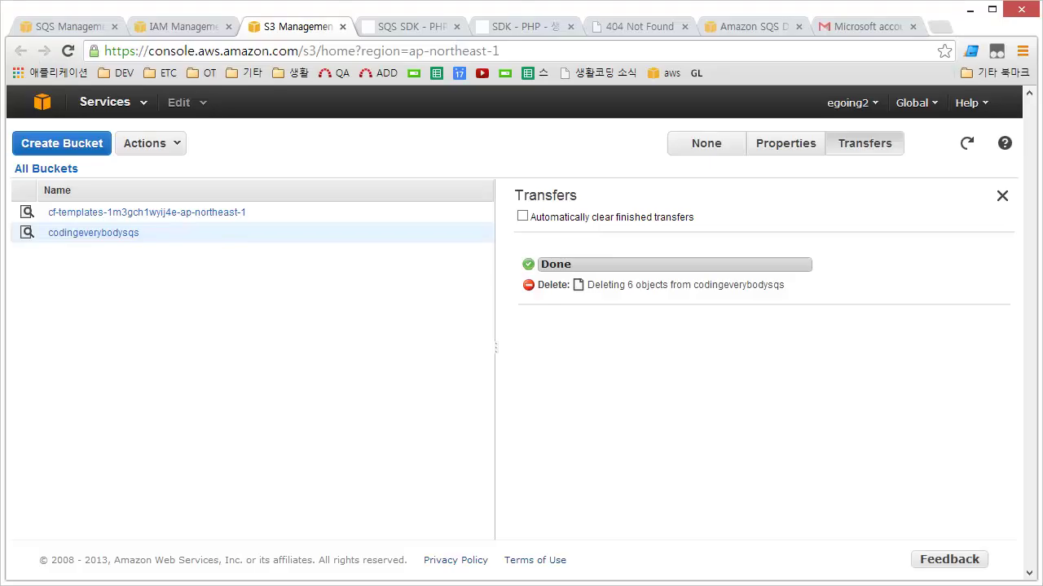
click(51, 23)
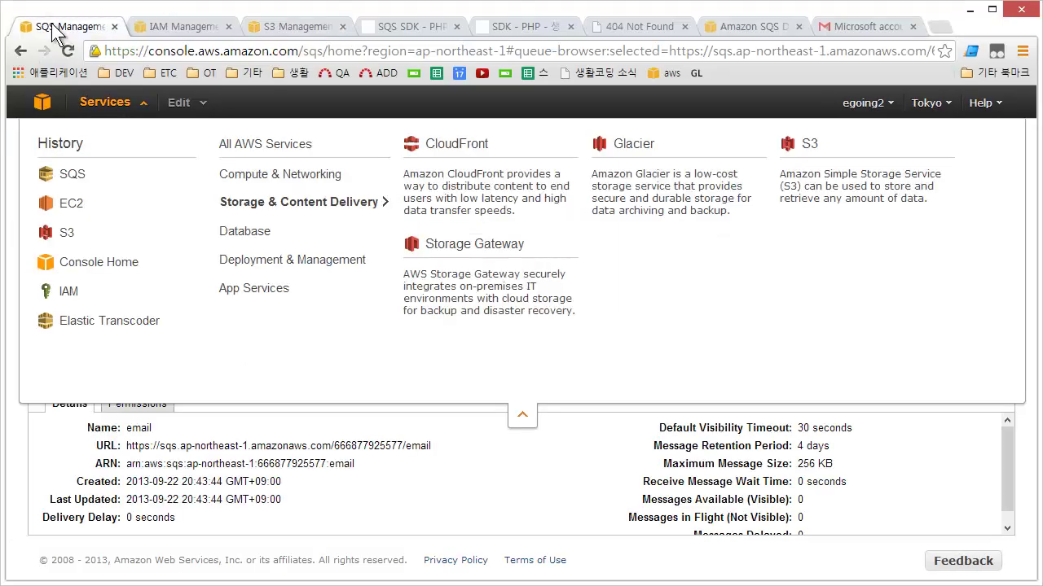
click(386, 416)
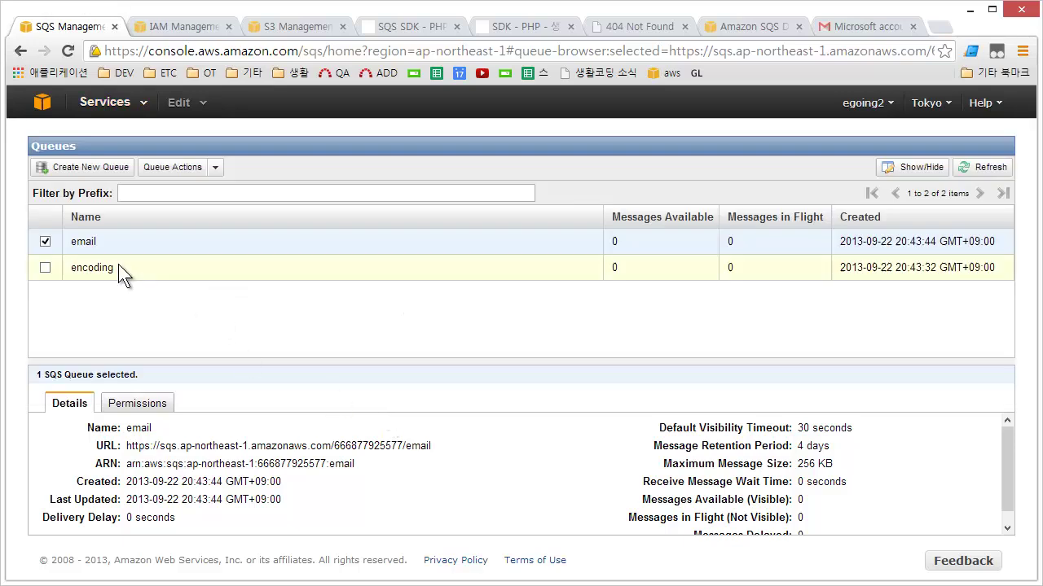
click(926, 105)
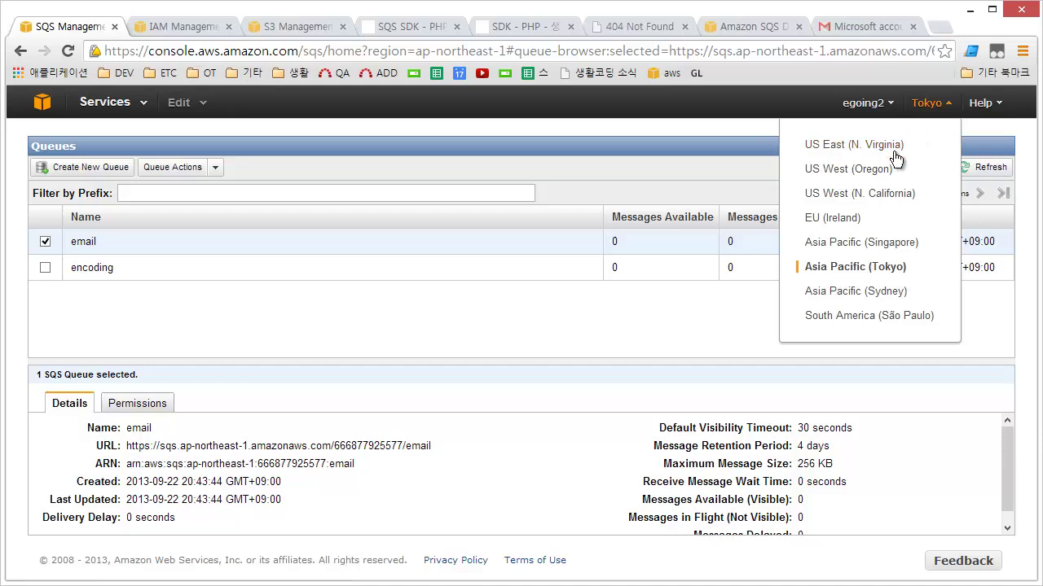
key(alt+Tab)
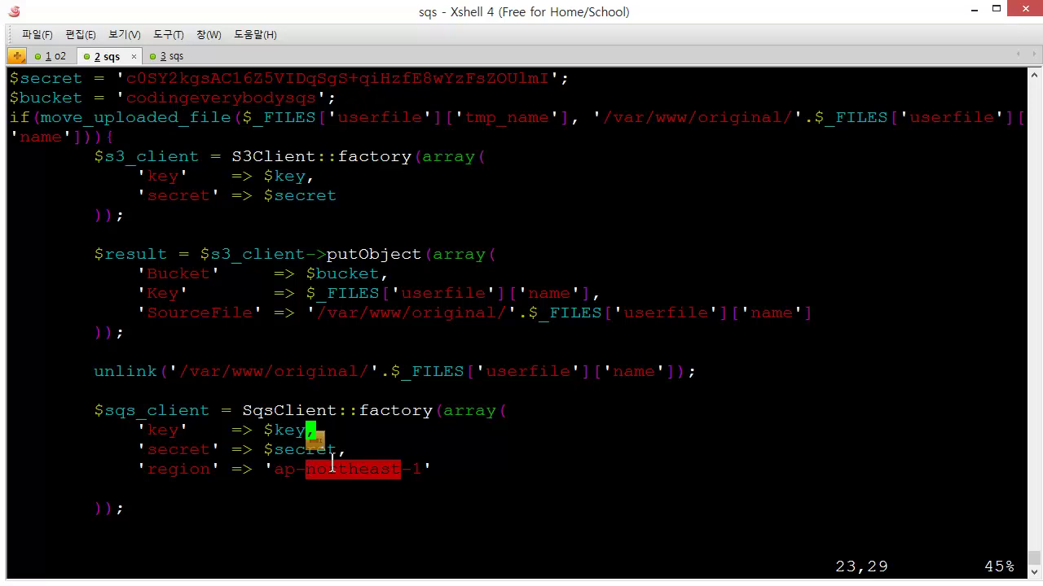
- Move the cursor down to the end of receiver.php and examine the sqs_client sendMessage call
click(382, 470)
key(j)
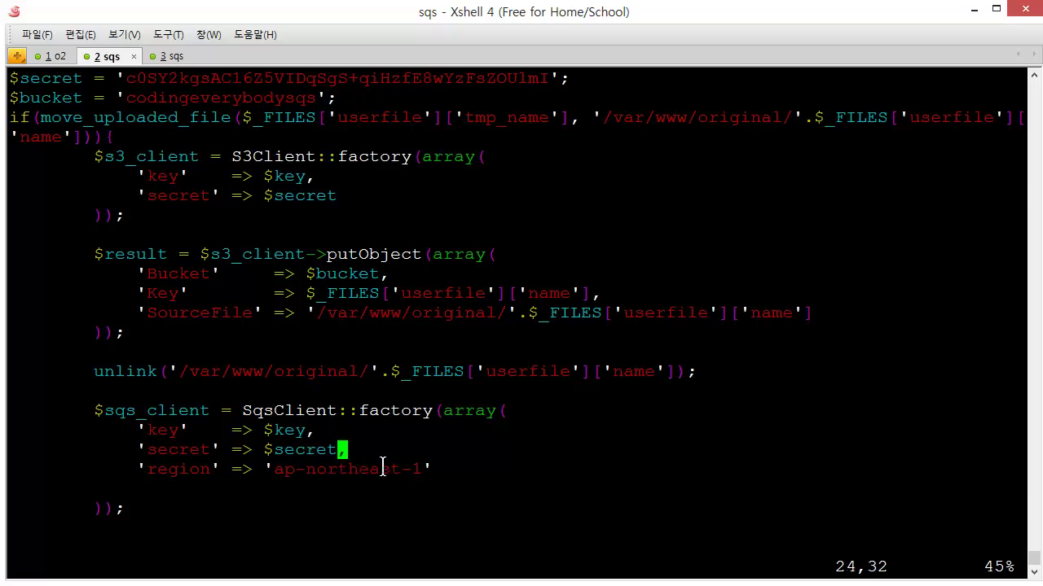
key(j)
key(j)
key(j)
key(j)
key(j)
key(j)
key(j)
key(j)
key(j)
key(j)
key(j)
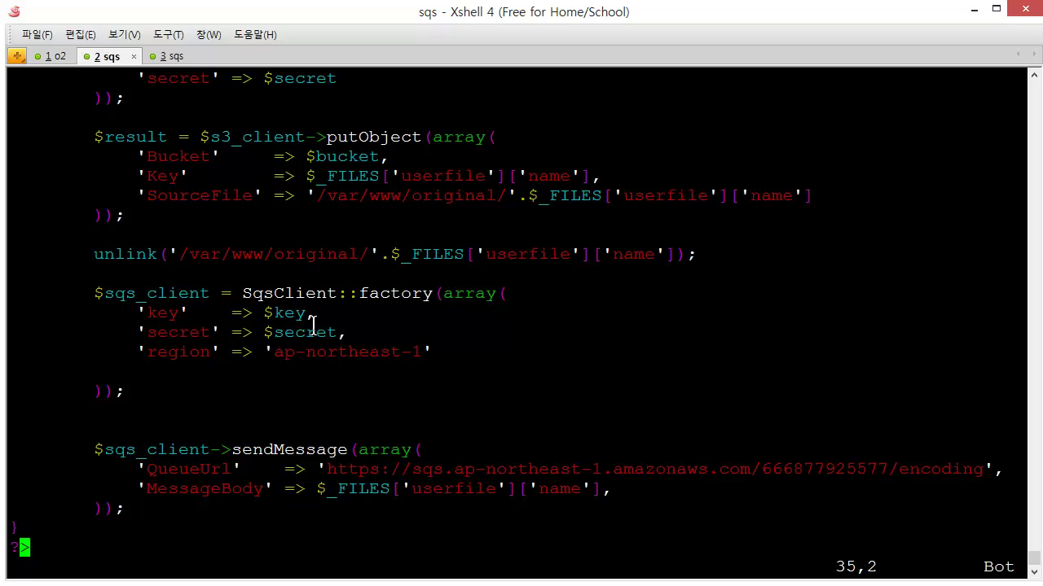
double_click(167, 451)
drag(167, 450, 211, 470)
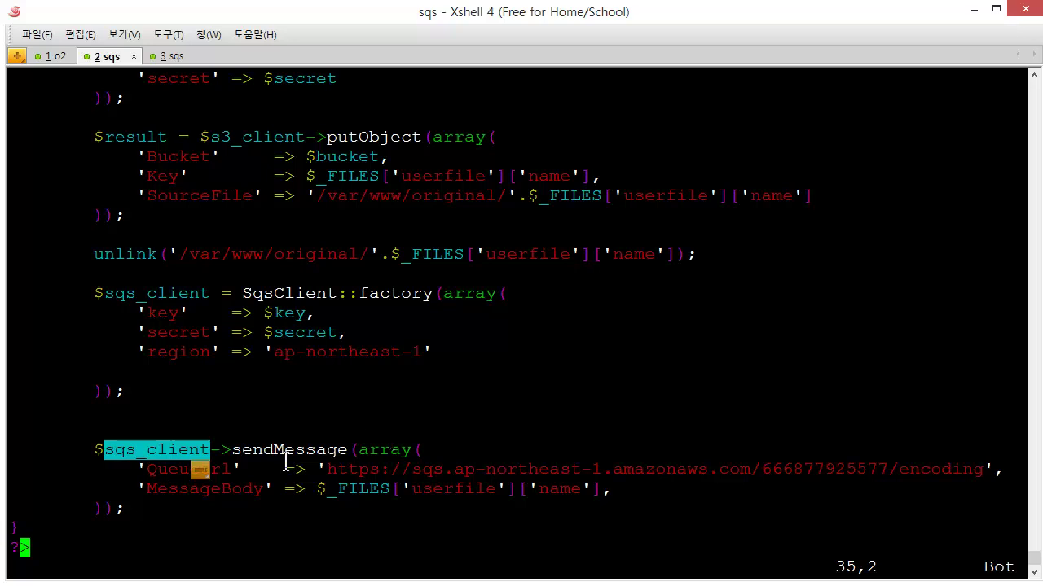
- Examine the QueueUrl and MessageBody entries of the sendMessage array, including the encoding queue name that ends the URL
double_click(215, 470)
drag(327, 469, 984, 468)
double_click(935, 469)
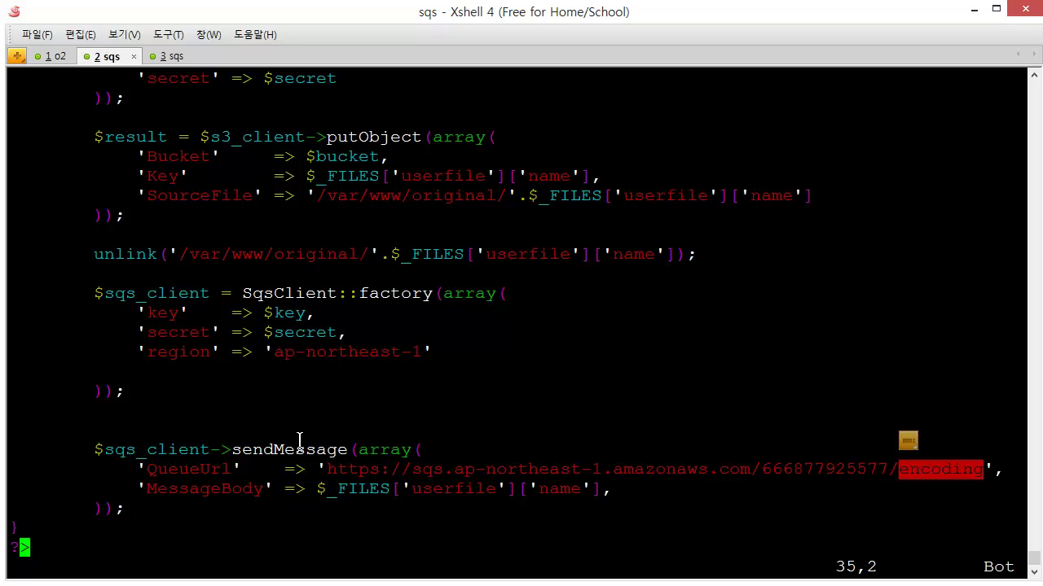
drag(82, 436, 186, 505)
click(203, 513)
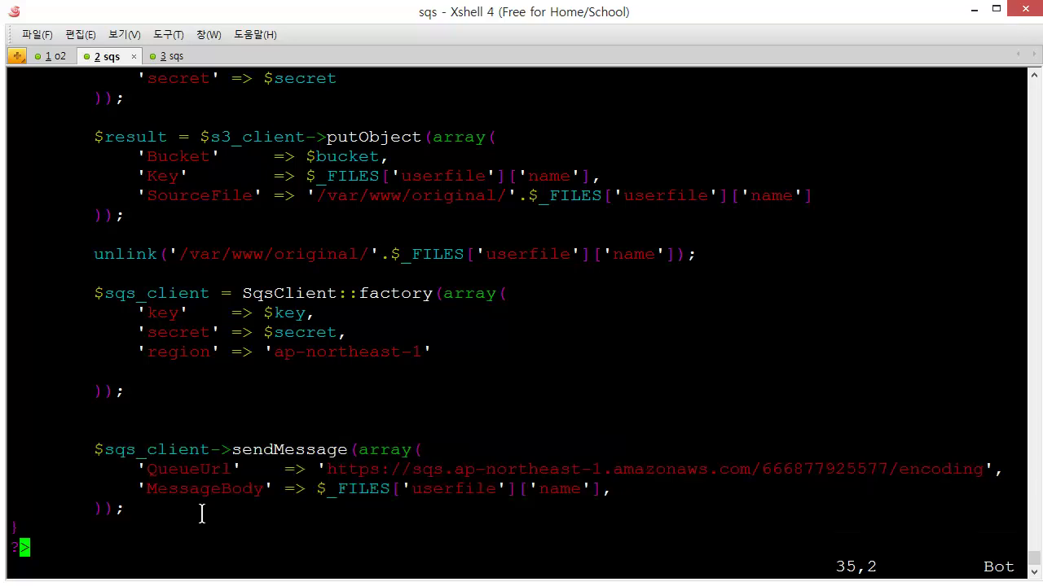
double_click(188, 473)
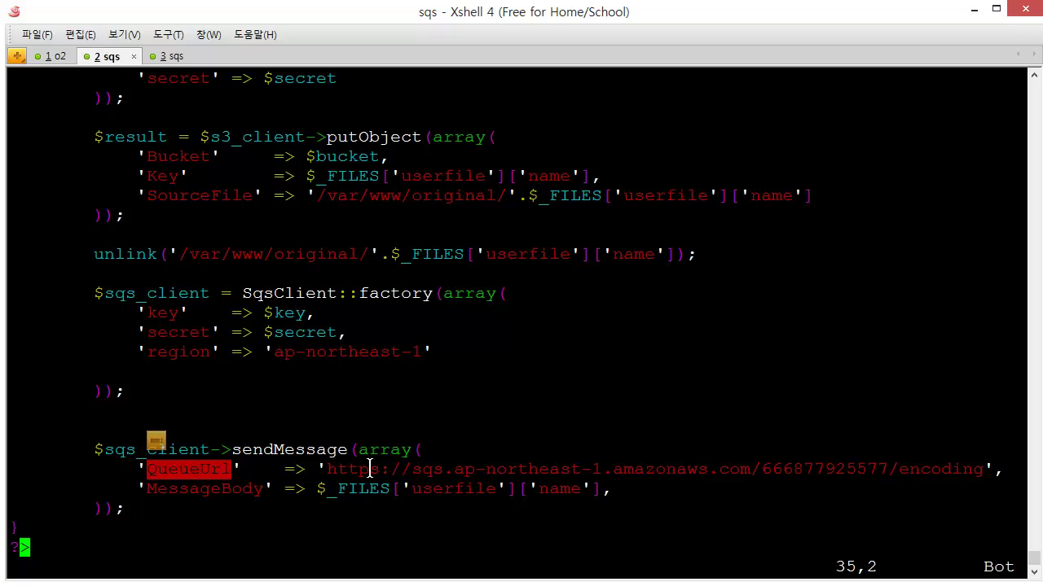
double_click(204, 489)
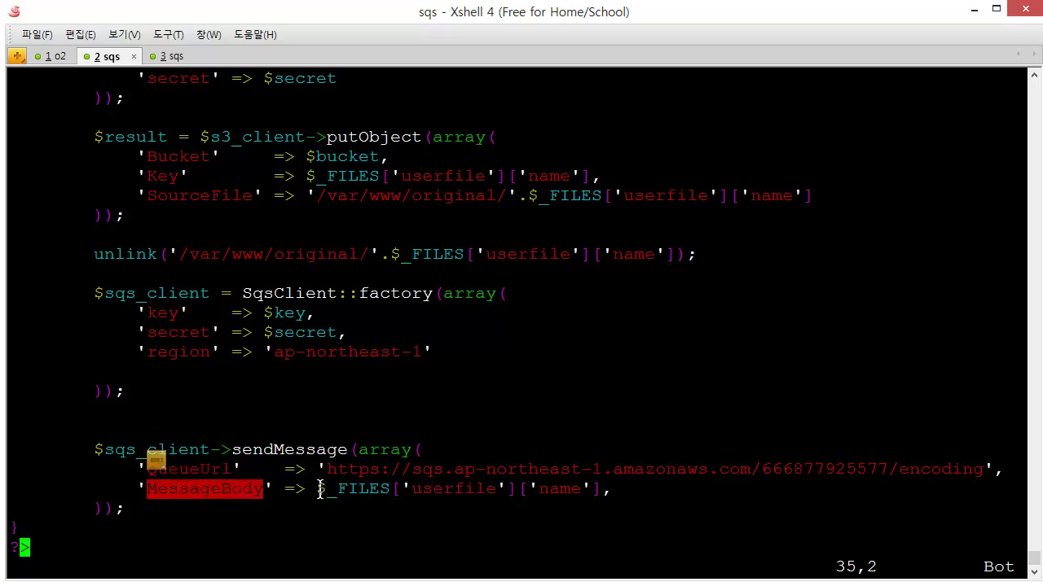
click(202, 469)
double_click(201, 469)
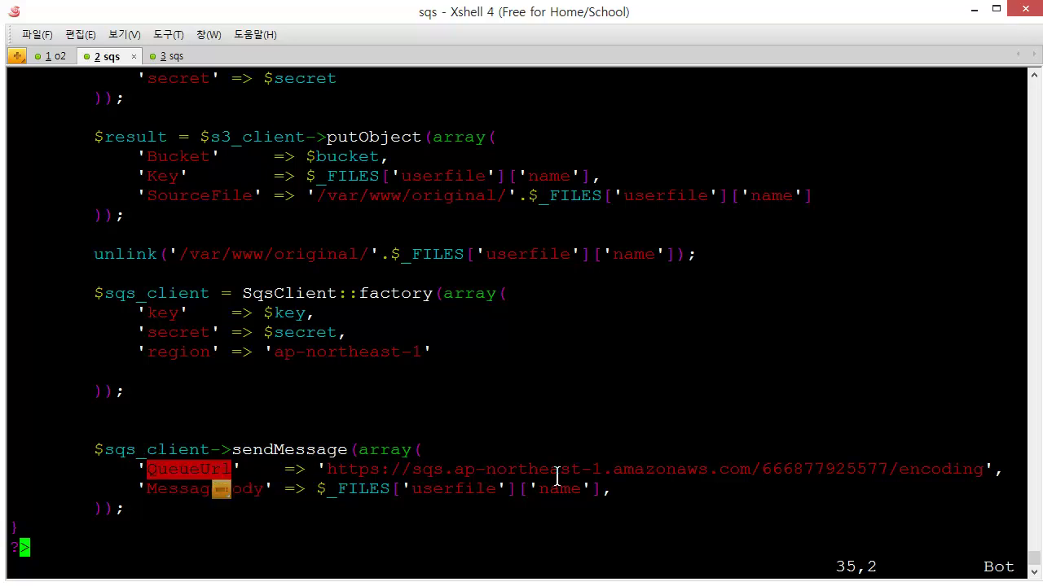
- Switch to the SQS console in the browser, select only the encoding queue, examine its URL, and return to Xshell
key(alt+Tab)
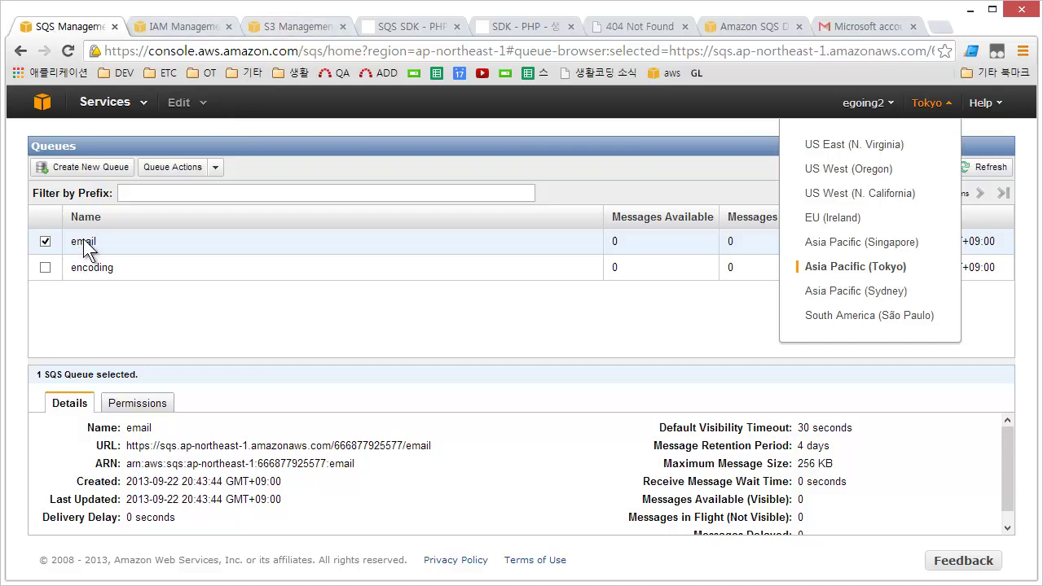
click(45, 267)
click(44, 241)
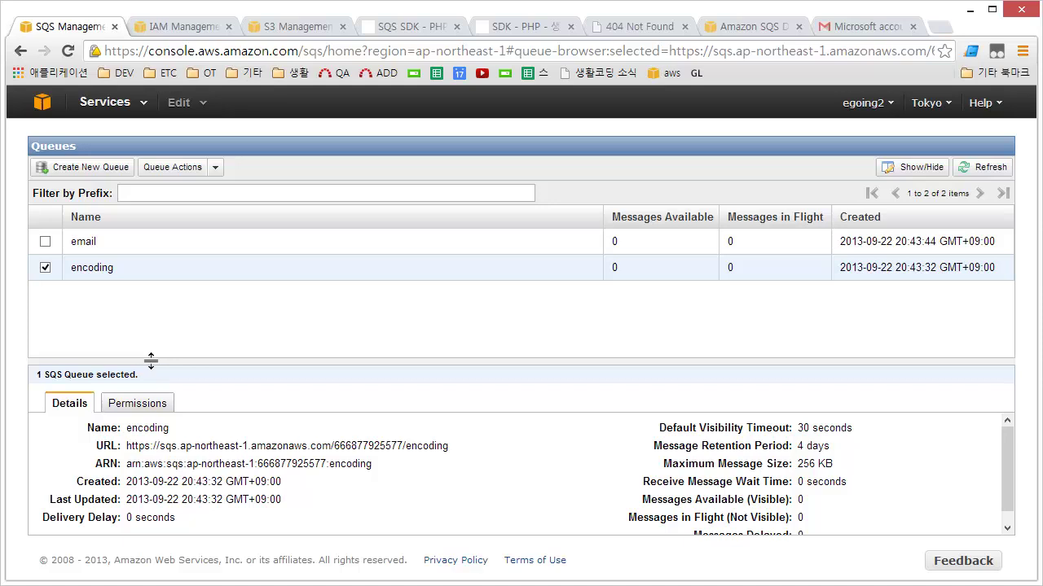
drag(151, 361, 155, 295)
drag(131, 383, 475, 390)
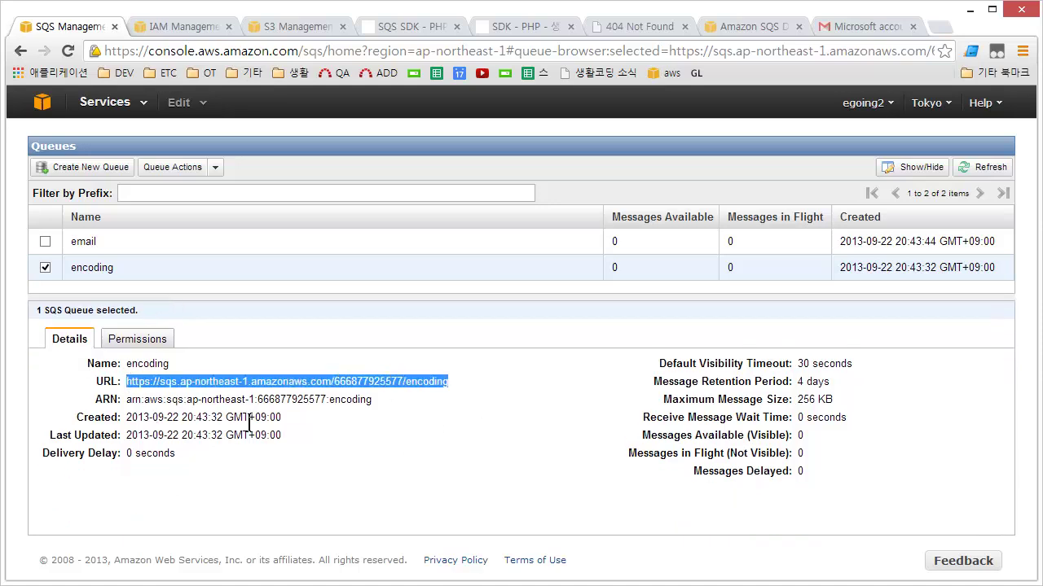
key(alt+Tab)
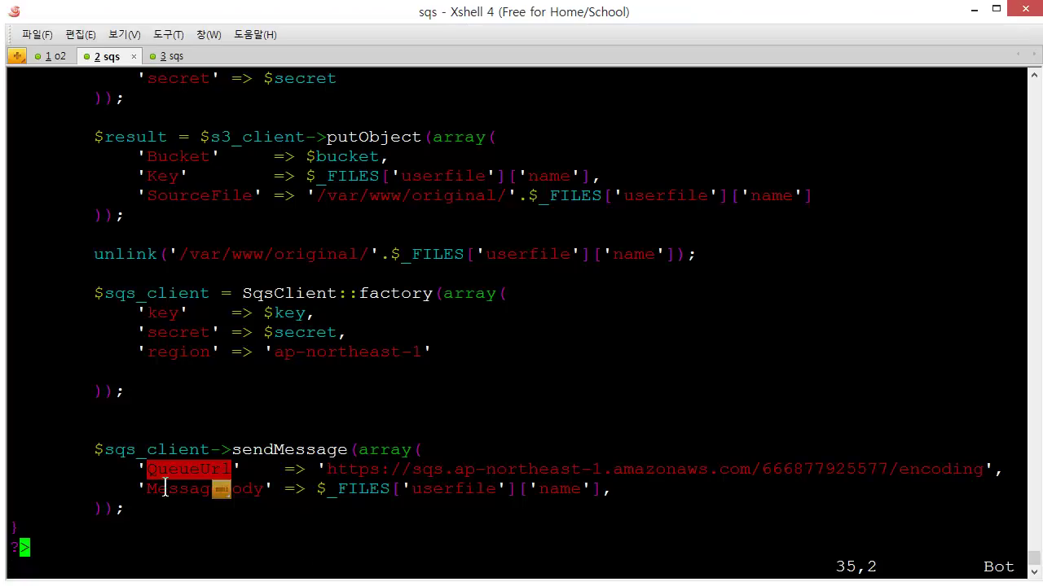
- Examine the $_FILES['userfile']['name'] value of MessageBody, and save receiver.php and quit vi with wq
drag(317, 489, 603, 489)
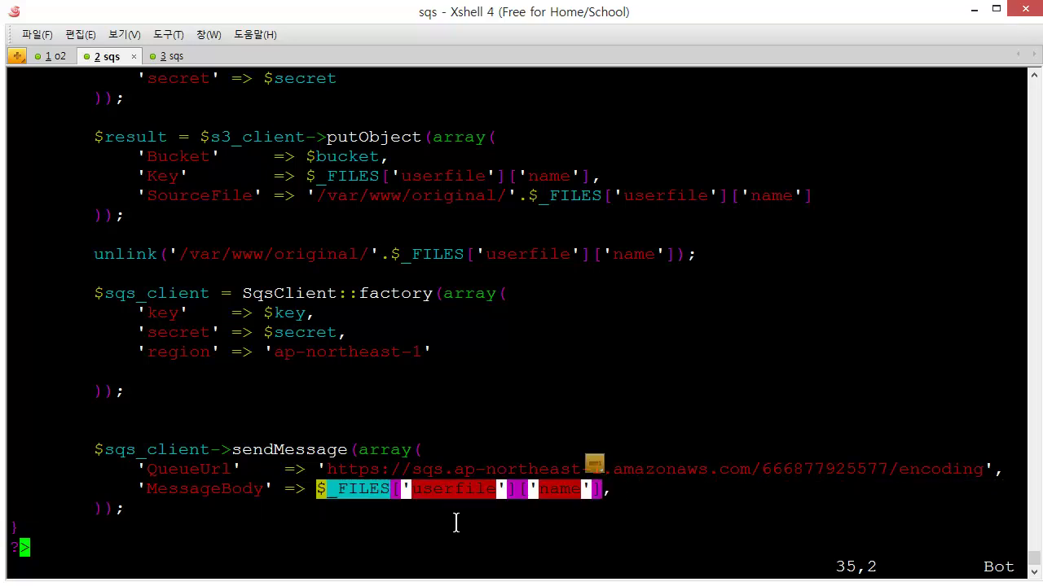
click(459, 474)
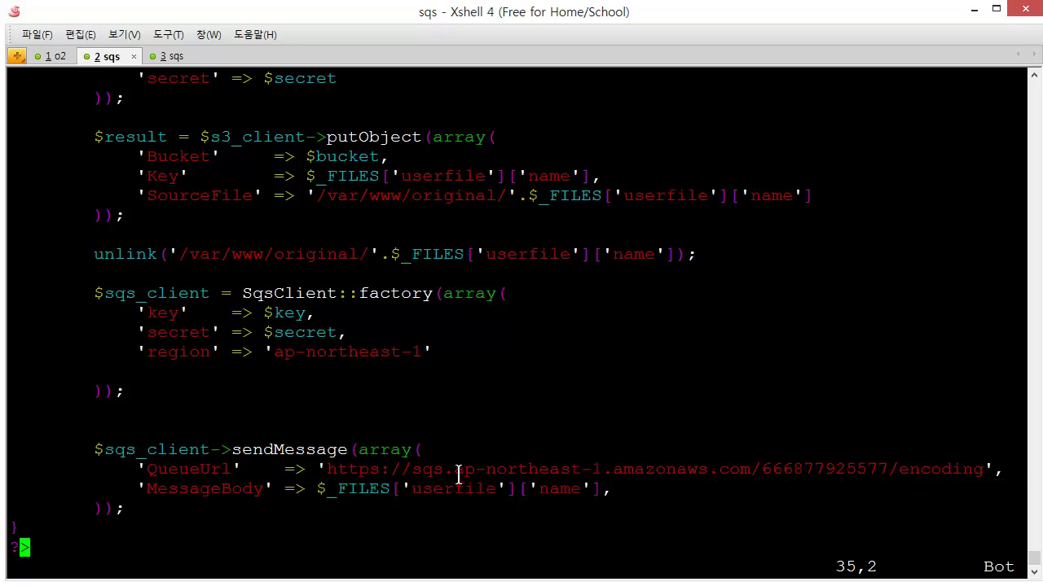
text(:q)
key(Return)
text(:q!)
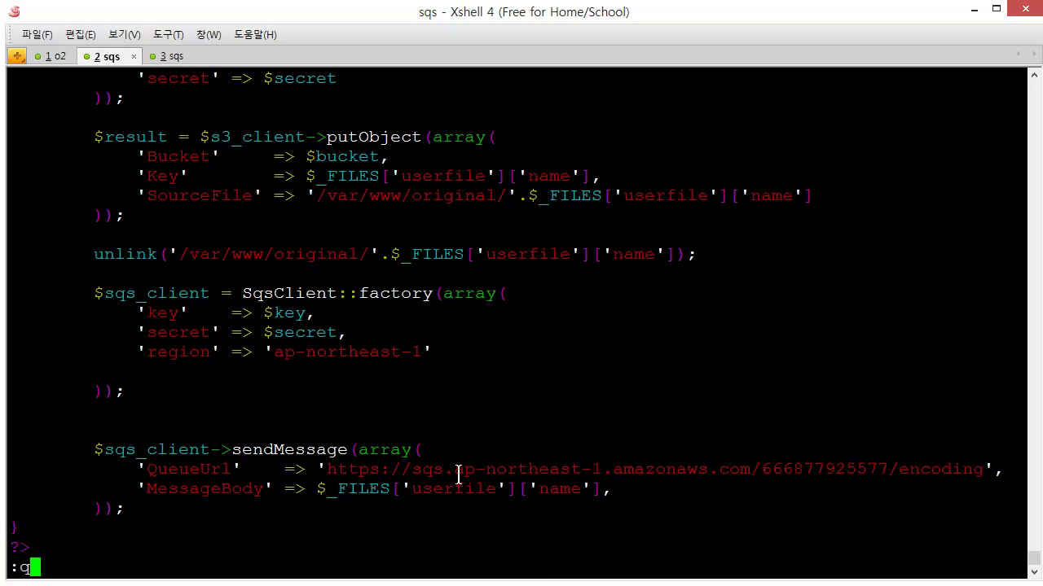
key(BackSpace)
text(w)
key(BackSpace)
key(BackSpace)
text(wq)
key(Return)
text(php)
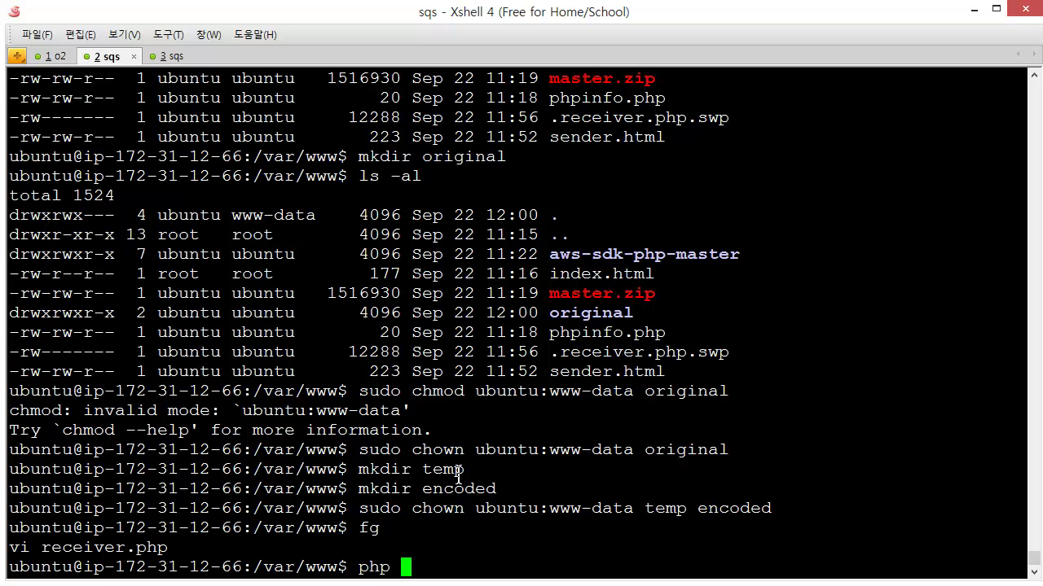
key(BackSpace)
key(BackSpace)
key(BackSpace)
key(BackSpace)
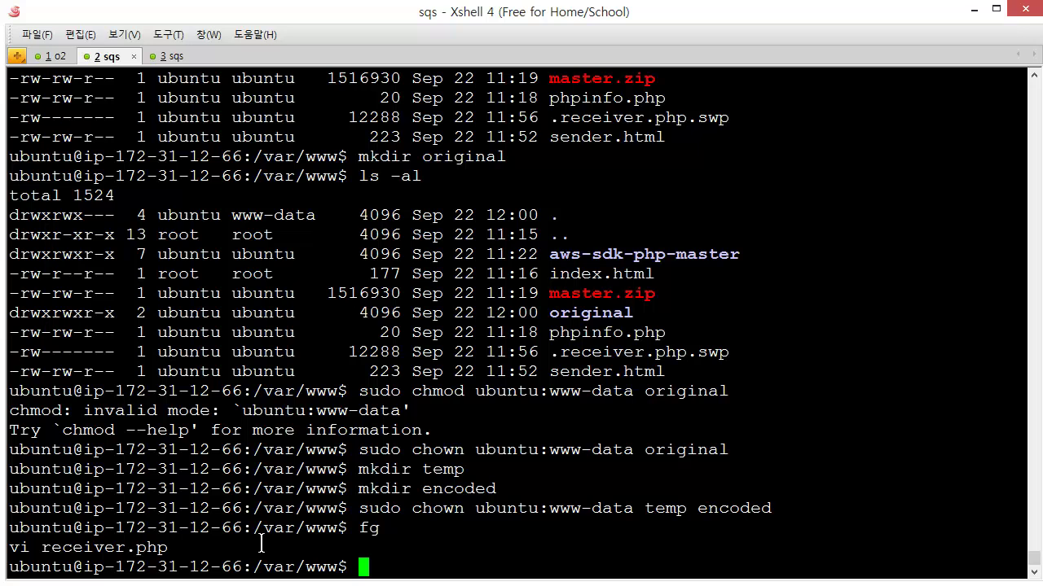
key(alt+Tab)
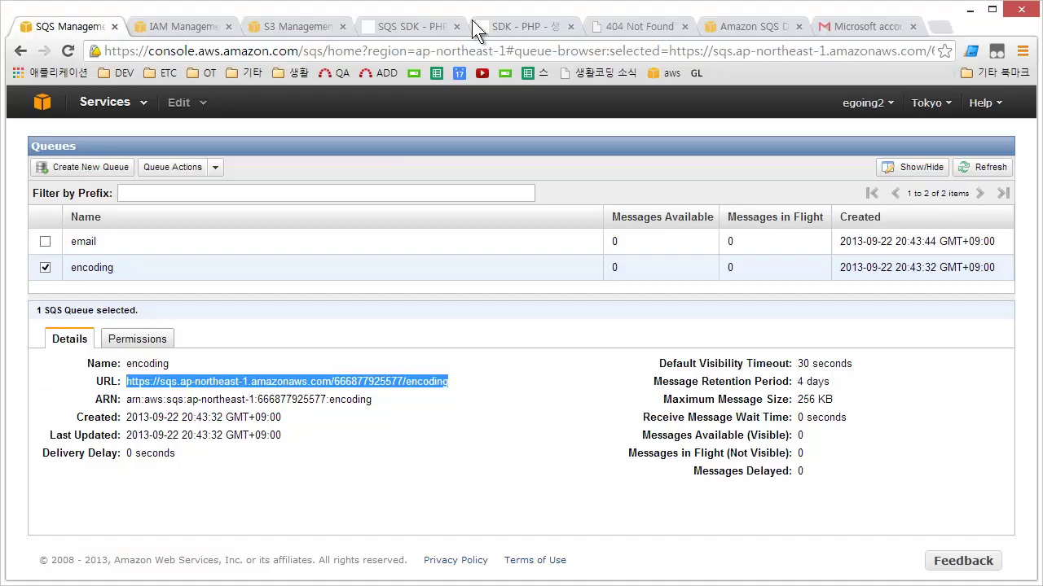
click(629, 29)
key(alt+Left)
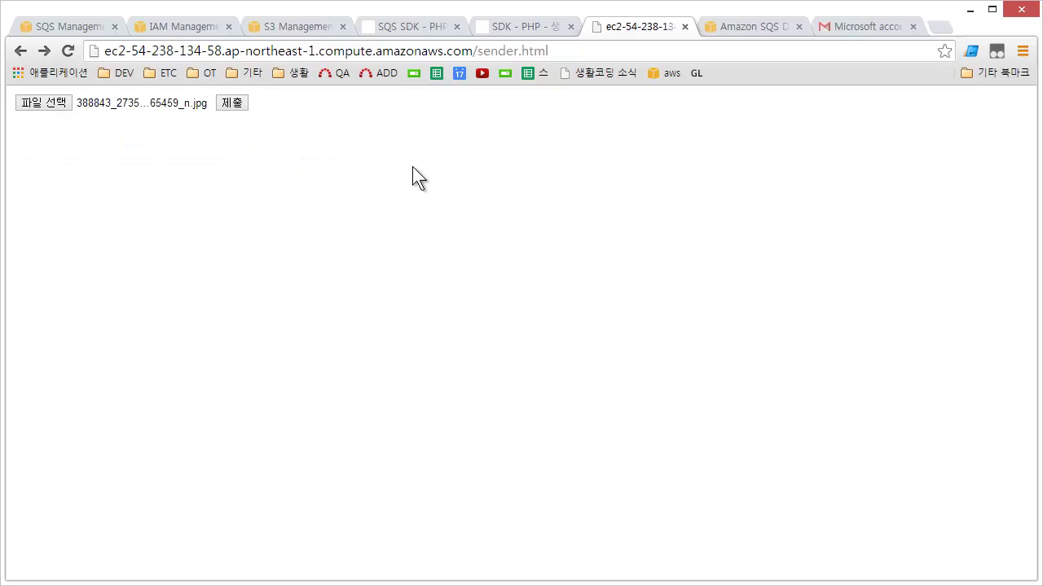
click(45, 109)
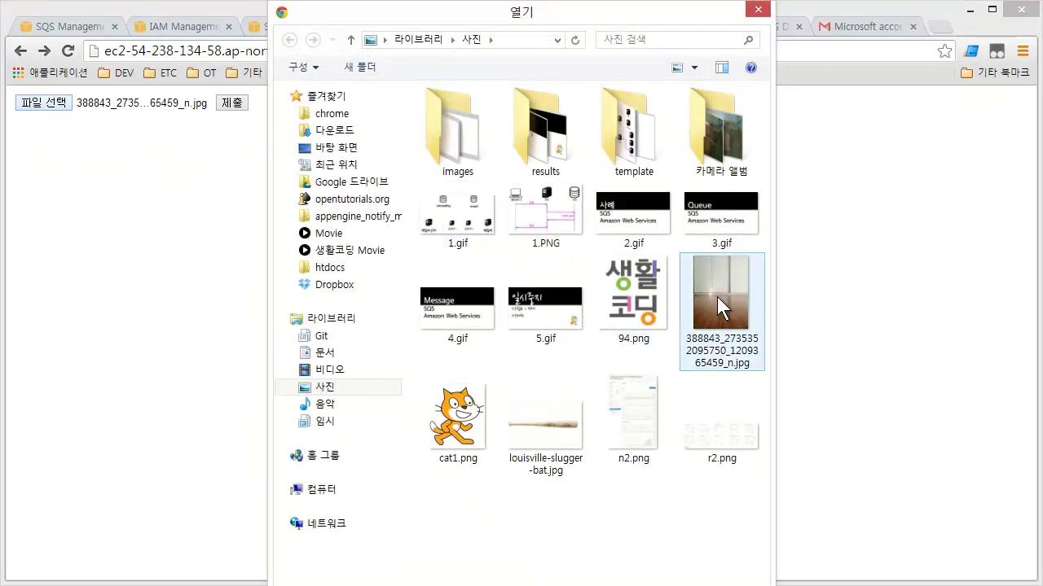
double_click(695, 280)
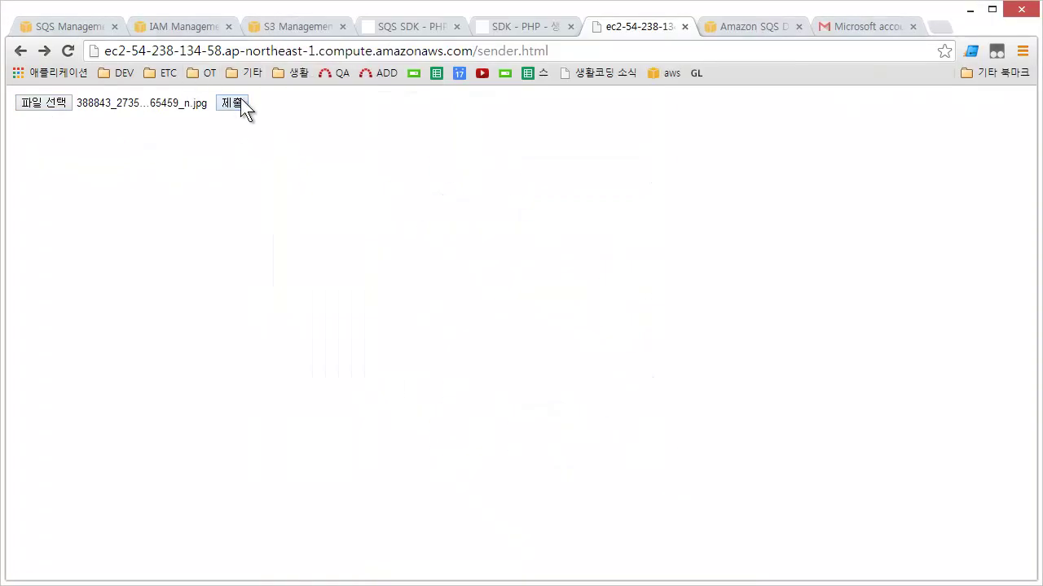
- Open the codingeverybodysqs bucket in the S3 console and delete the two images and their two thumbnails
click(299, 23)
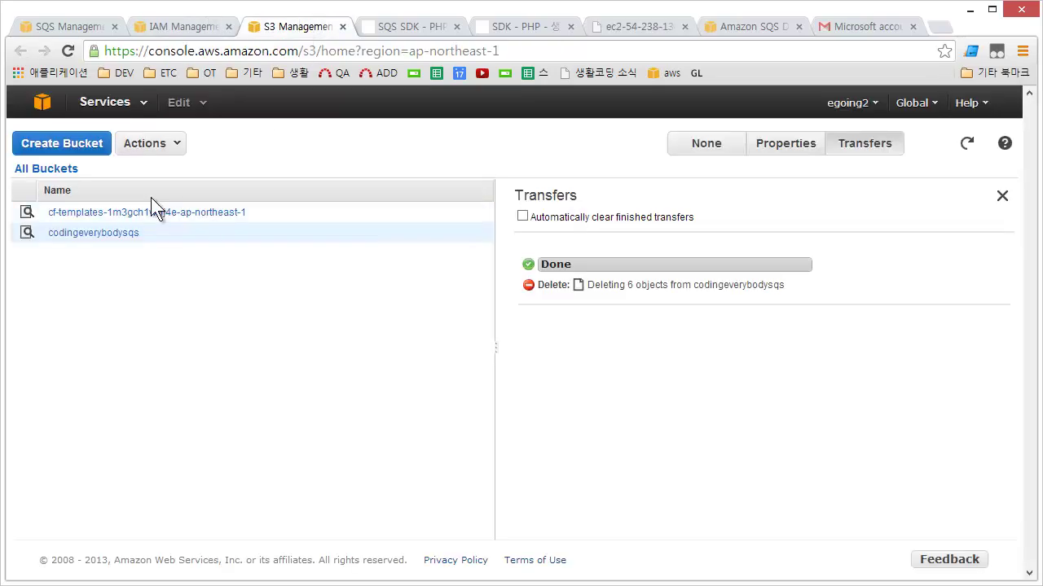
click(102, 234)
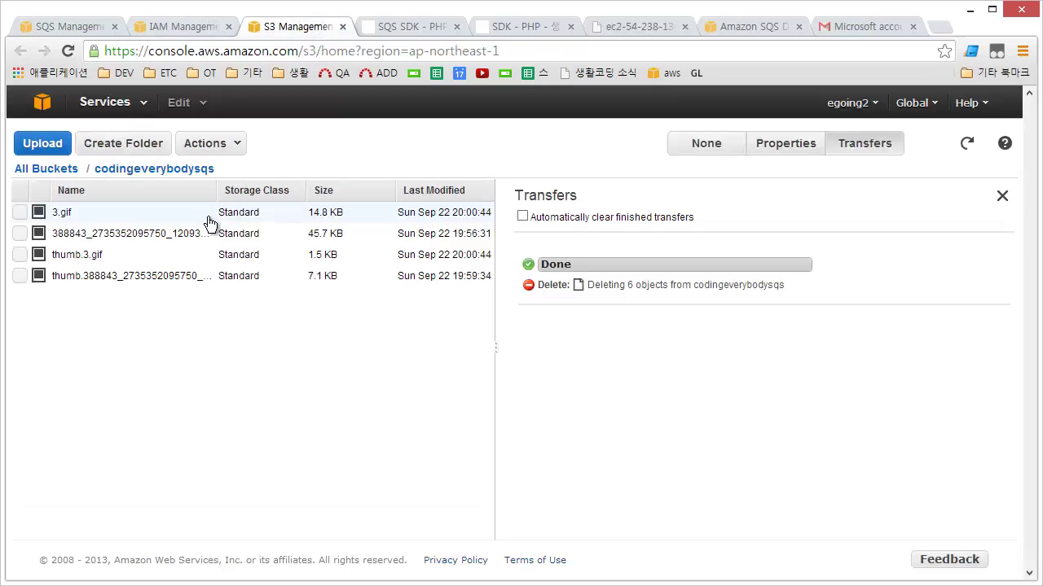
click(19, 212)
click(20, 233)
click(20, 254)
click(19, 276)
click(205, 143)
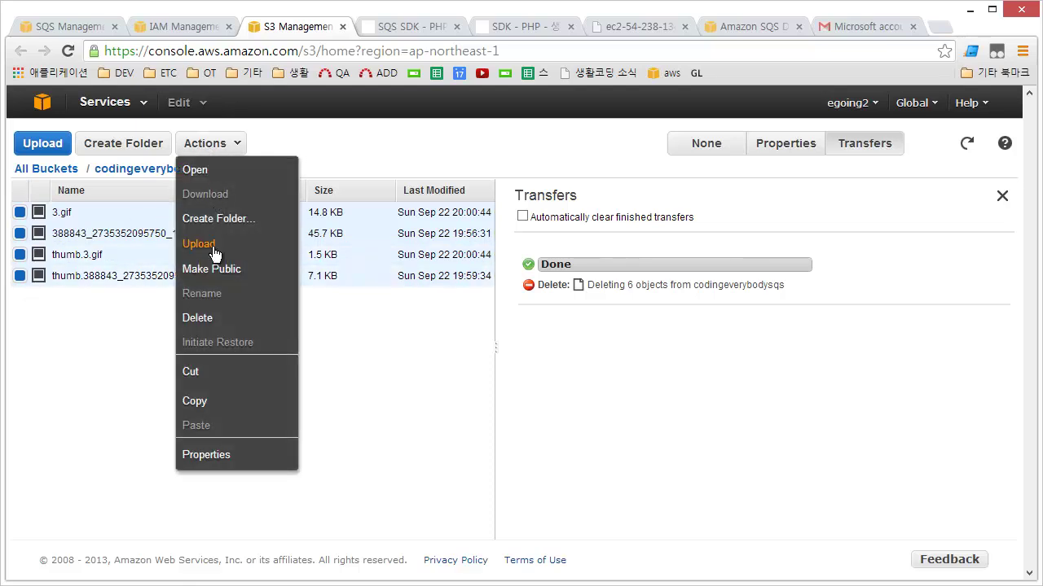
click(204, 317)
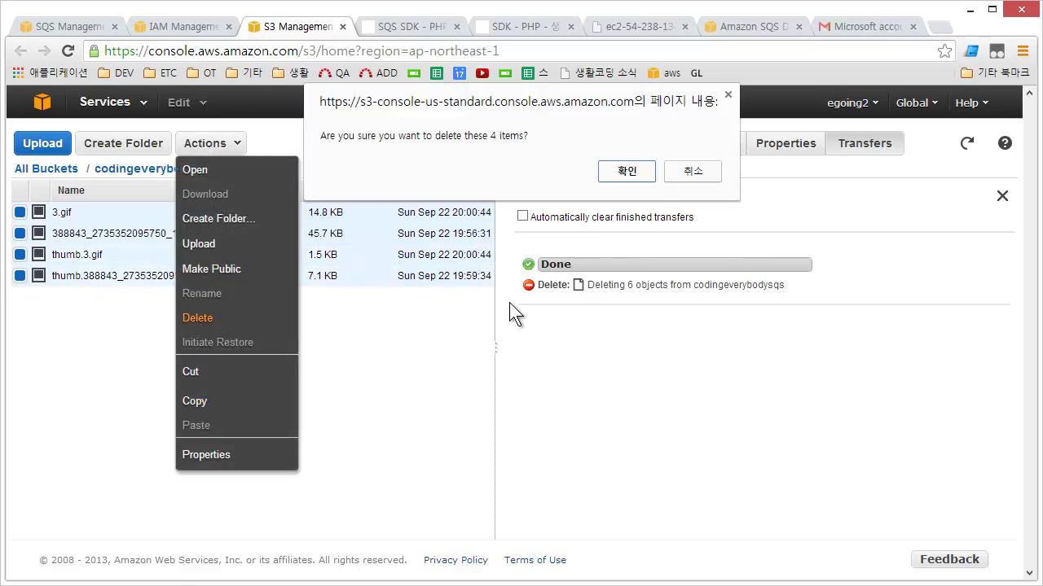
click(639, 179)
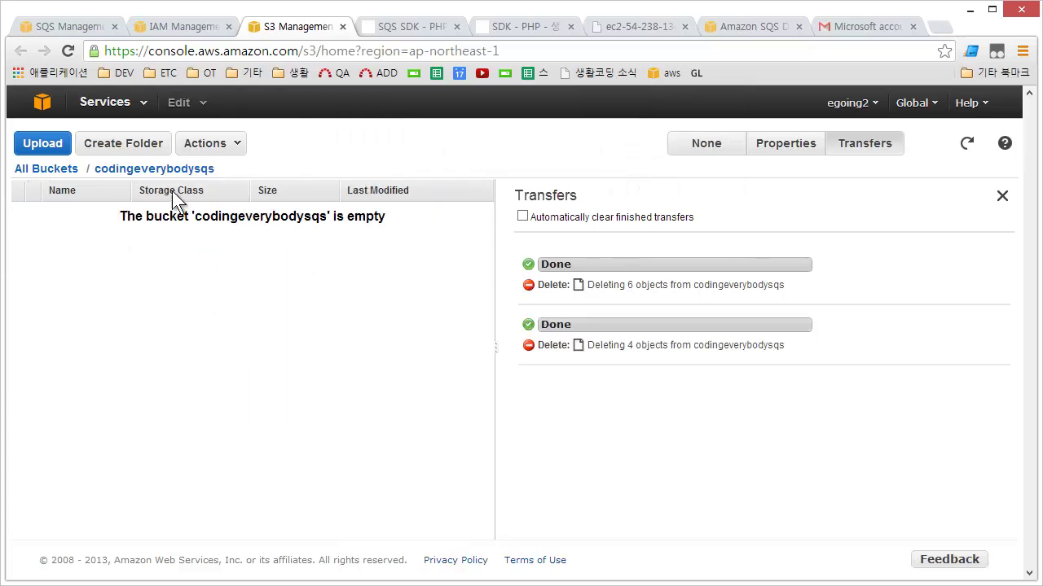
- Refresh the queue list in the SQS console, and submit the chosen image through the sender.html upload form
key(ctrl+1)
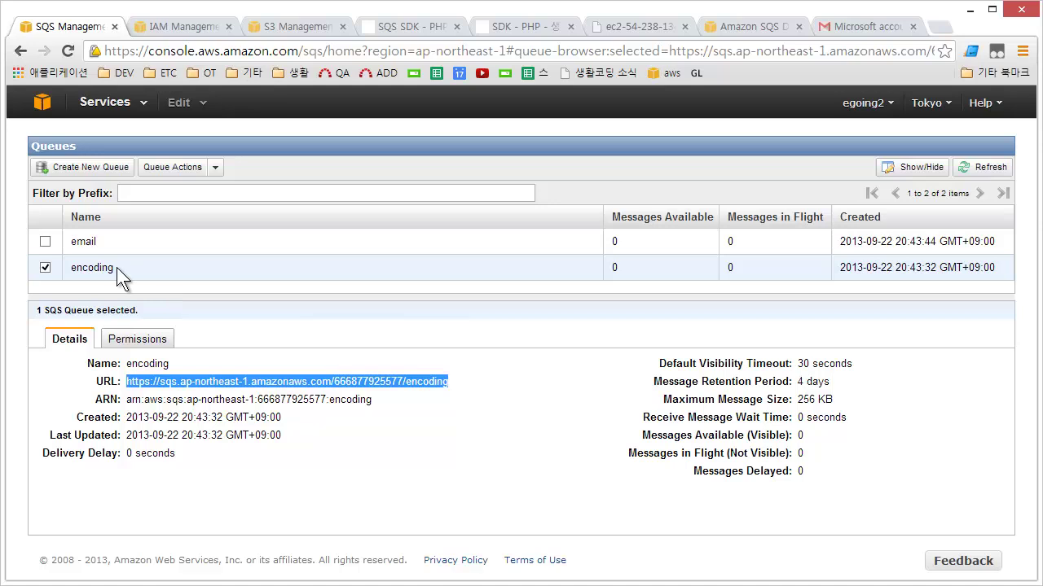
click(979, 167)
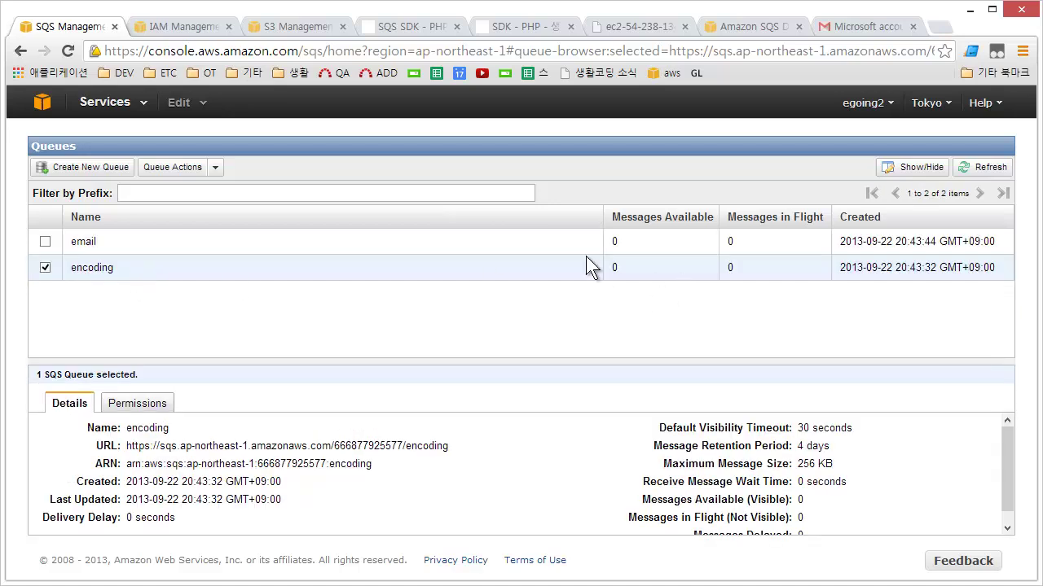
click(633, 26)
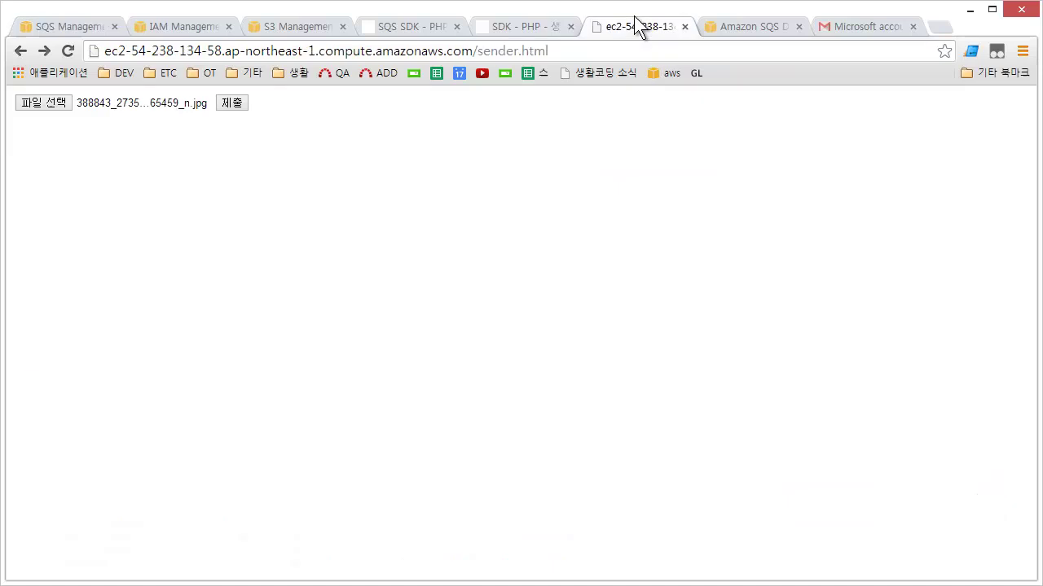
click(229, 104)
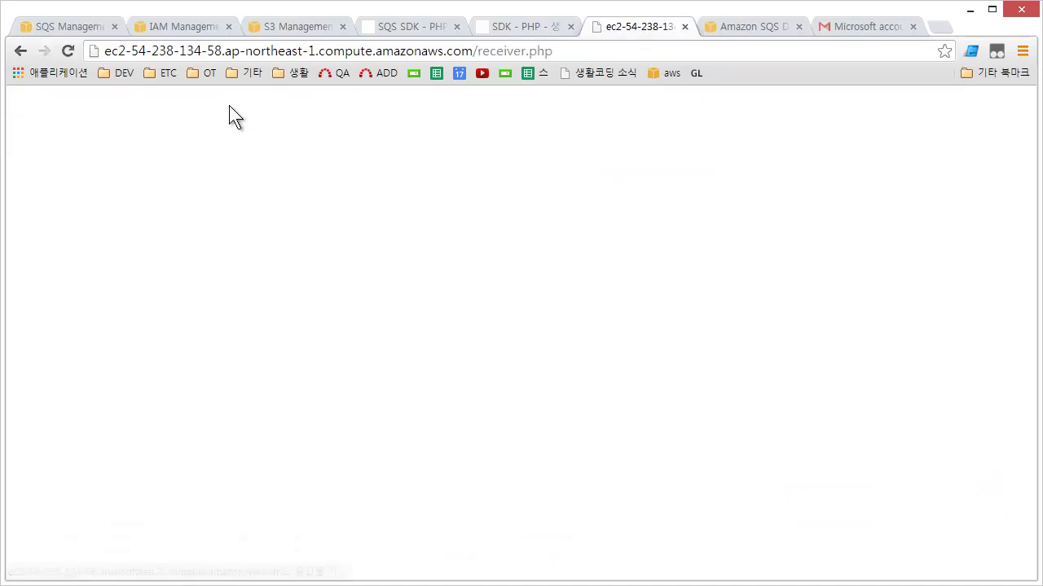
- Refresh the codingeverybodysqs bucket listing and select the uploaded image, and refresh the SQS queue list to check the encoding queue's messages
click(291, 26)
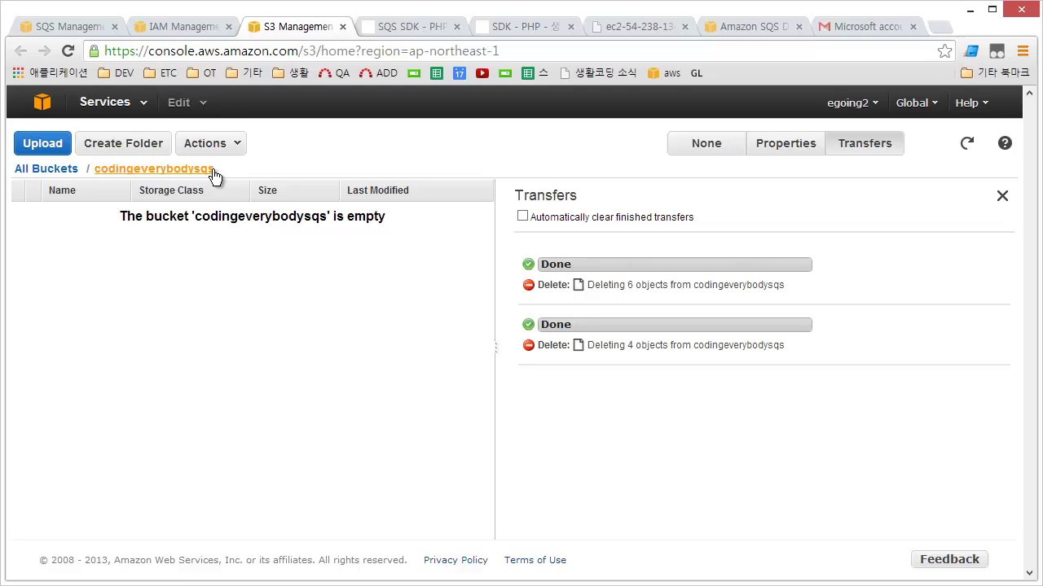
click(966, 152)
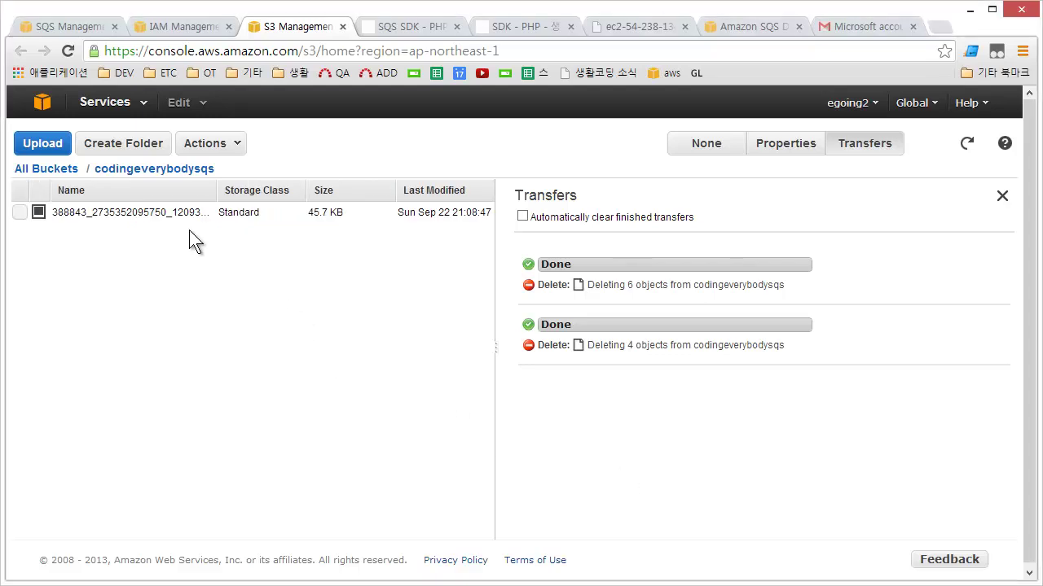
click(141, 220)
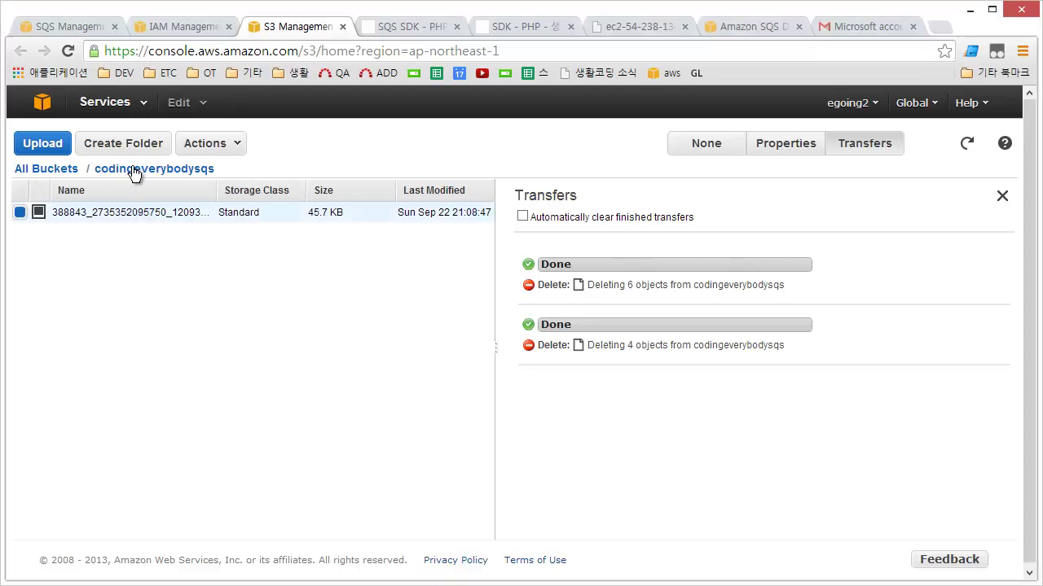
click(68, 28)
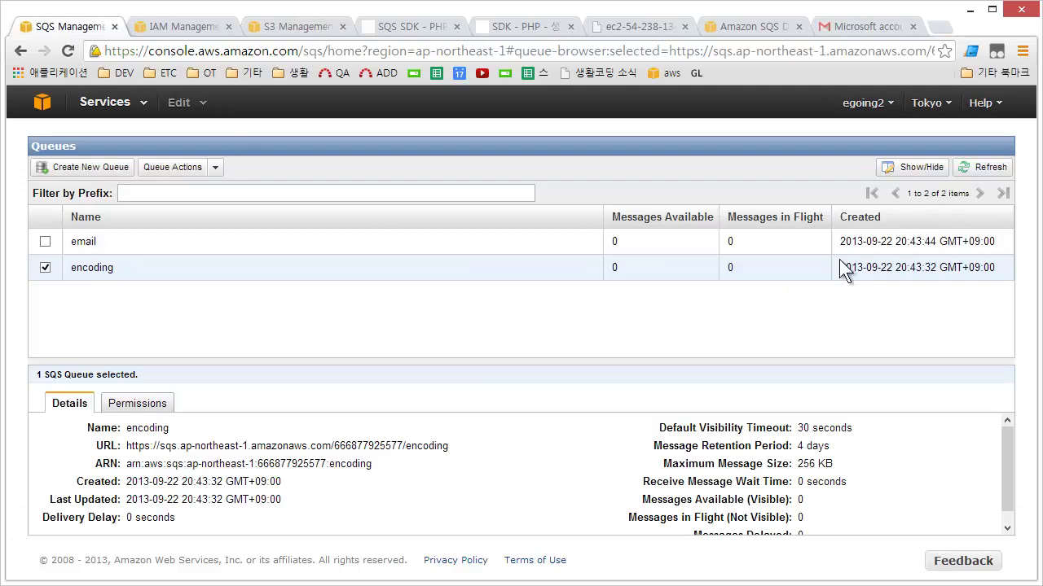
click(990, 168)
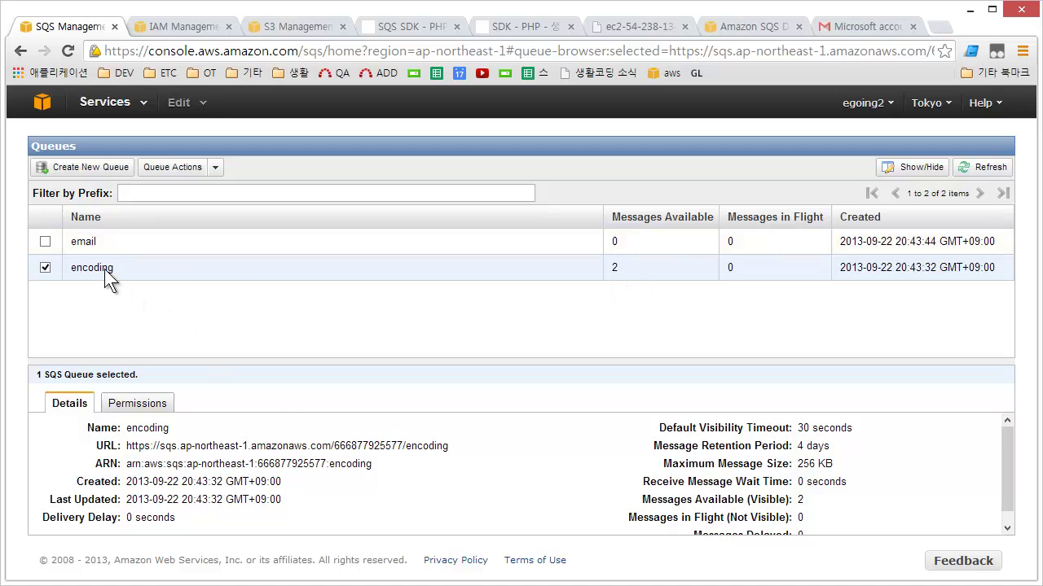
- Poll the encoding queue for its messages, check the image file names in the message bodies, and close the message viewer
click(178, 172)
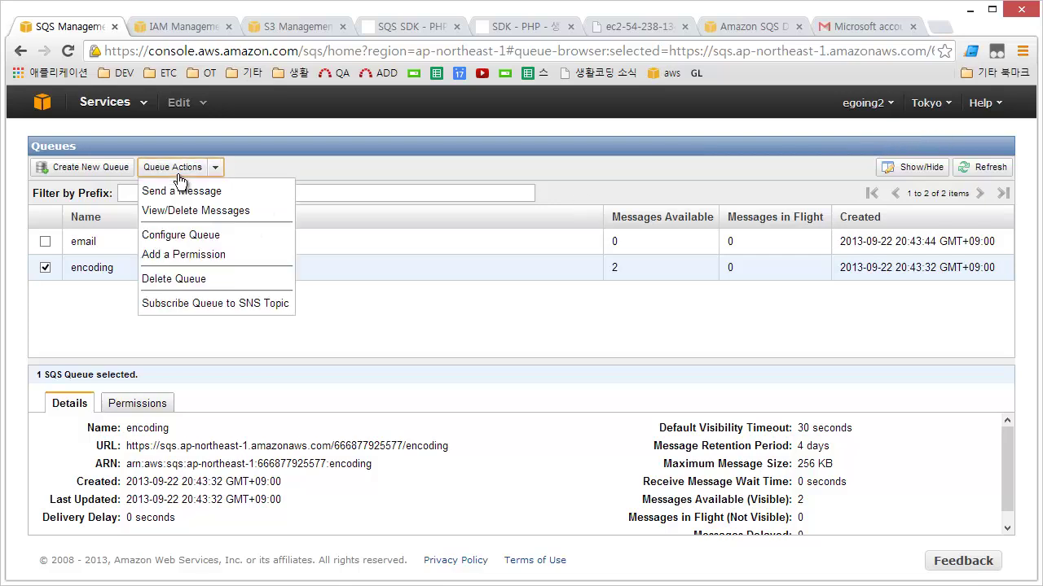
click(181, 214)
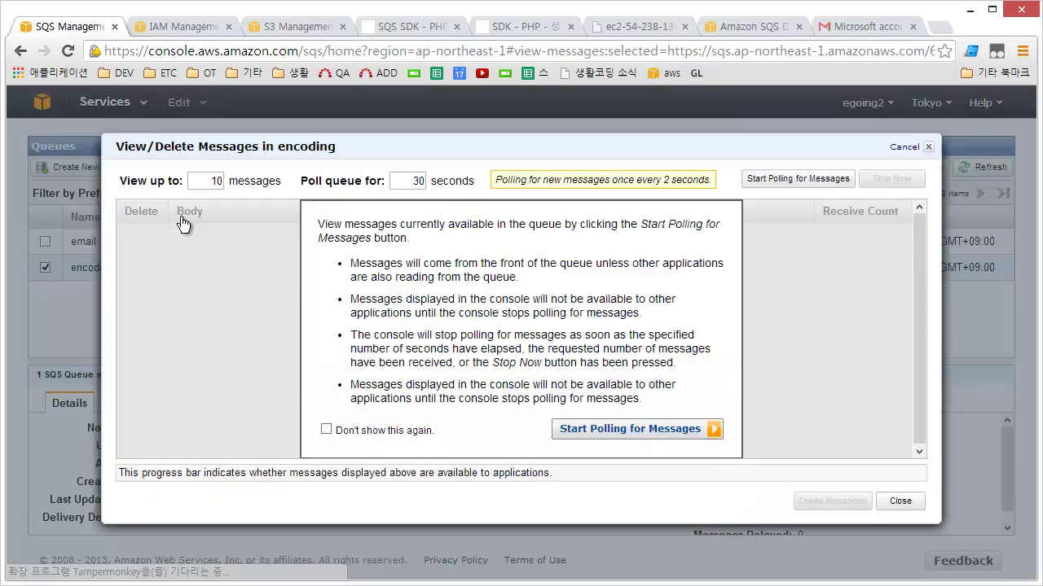
click(643, 432)
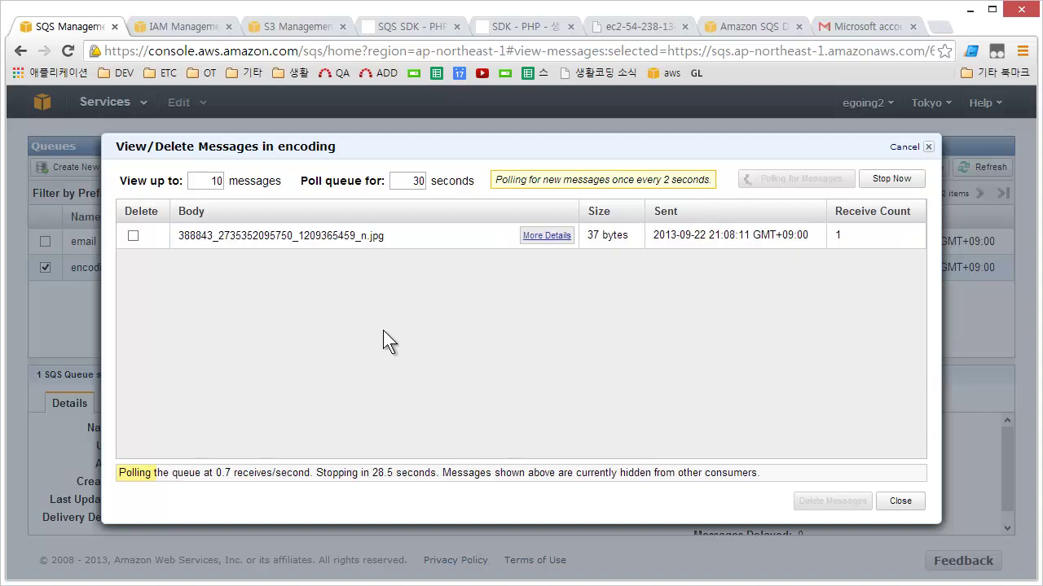
drag(178, 236, 323, 243)
click(229, 243)
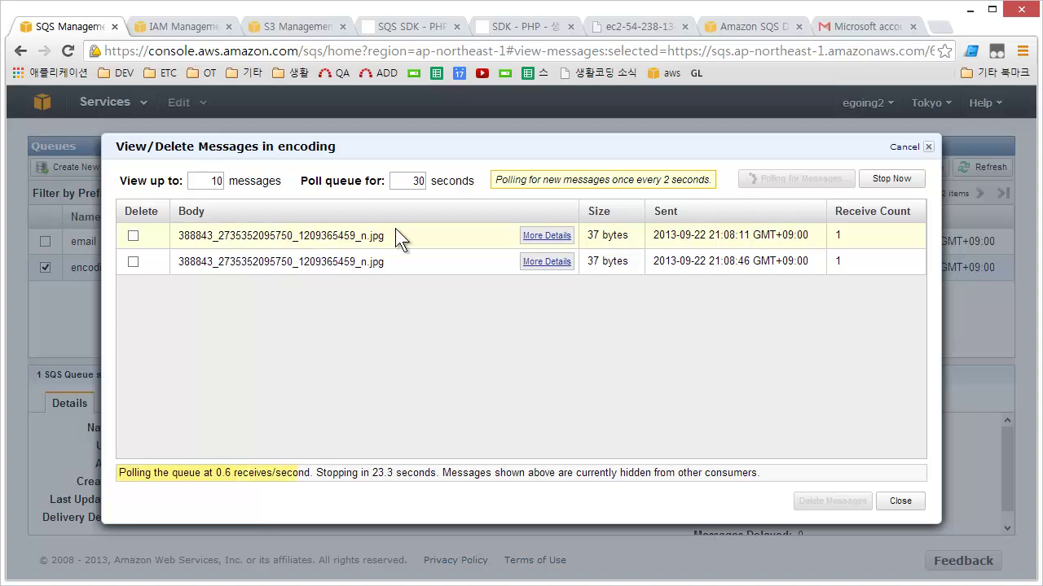
click(929, 147)
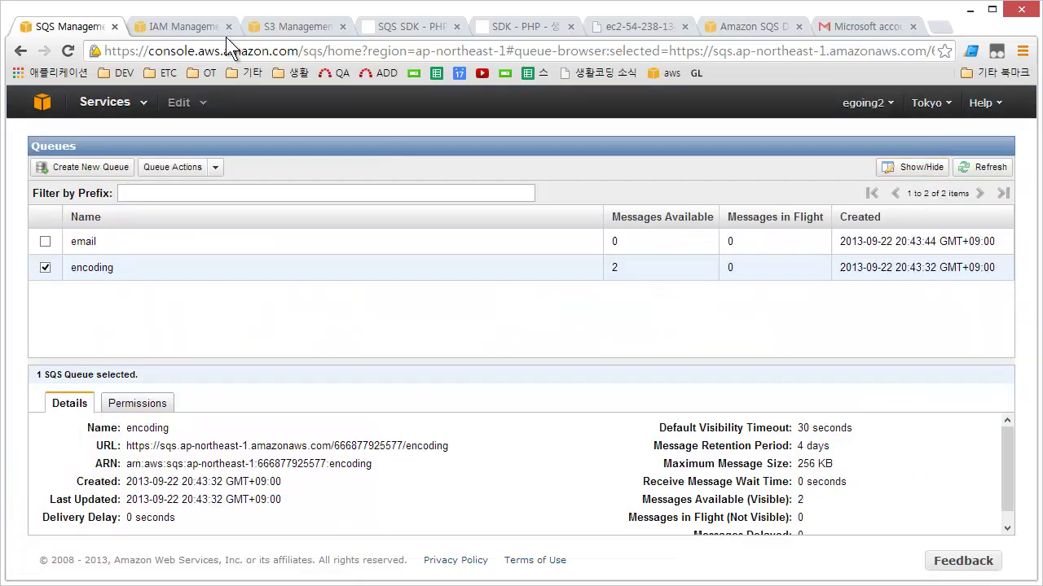
- Return to the SQS SDK - PHP lesson page and find the architecture diagram of the encoding and email queues and their servers
click(399, 27)
scroll(427, 248, up, 20)
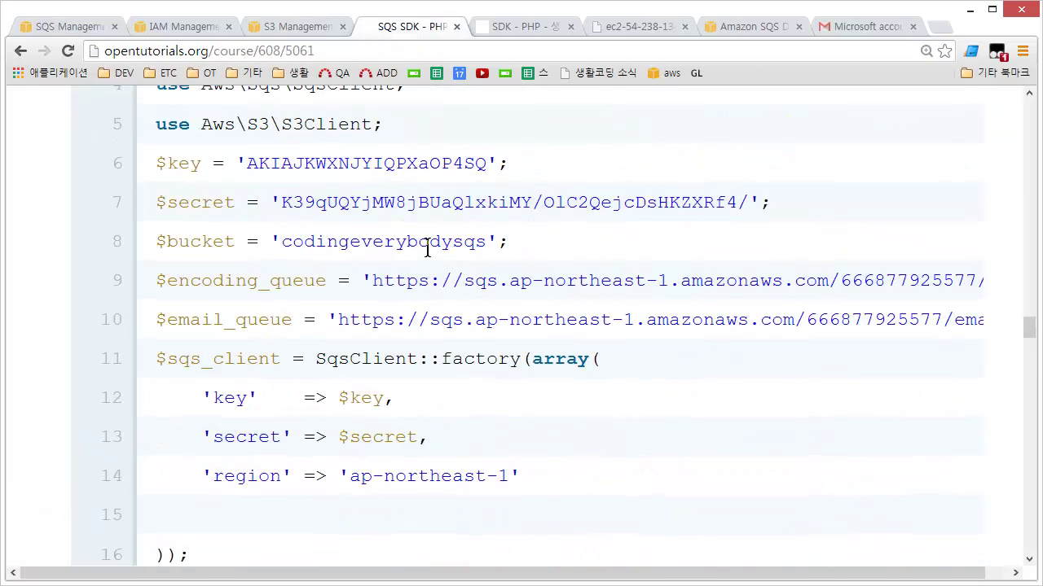
scroll(427, 238, up, 10)
scroll(426, 238, down, 3)
scroll(429, 240, down, 1)
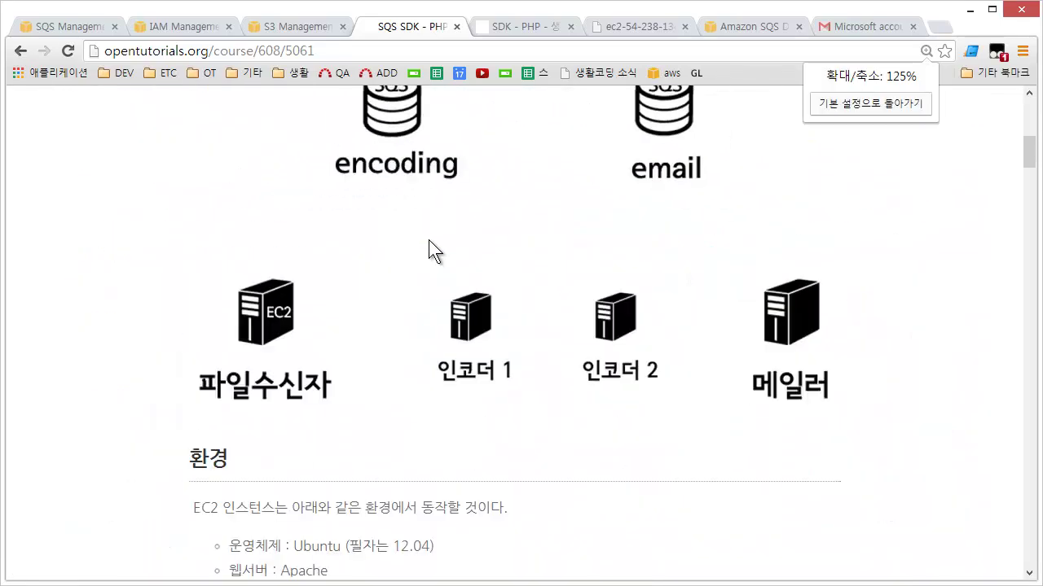